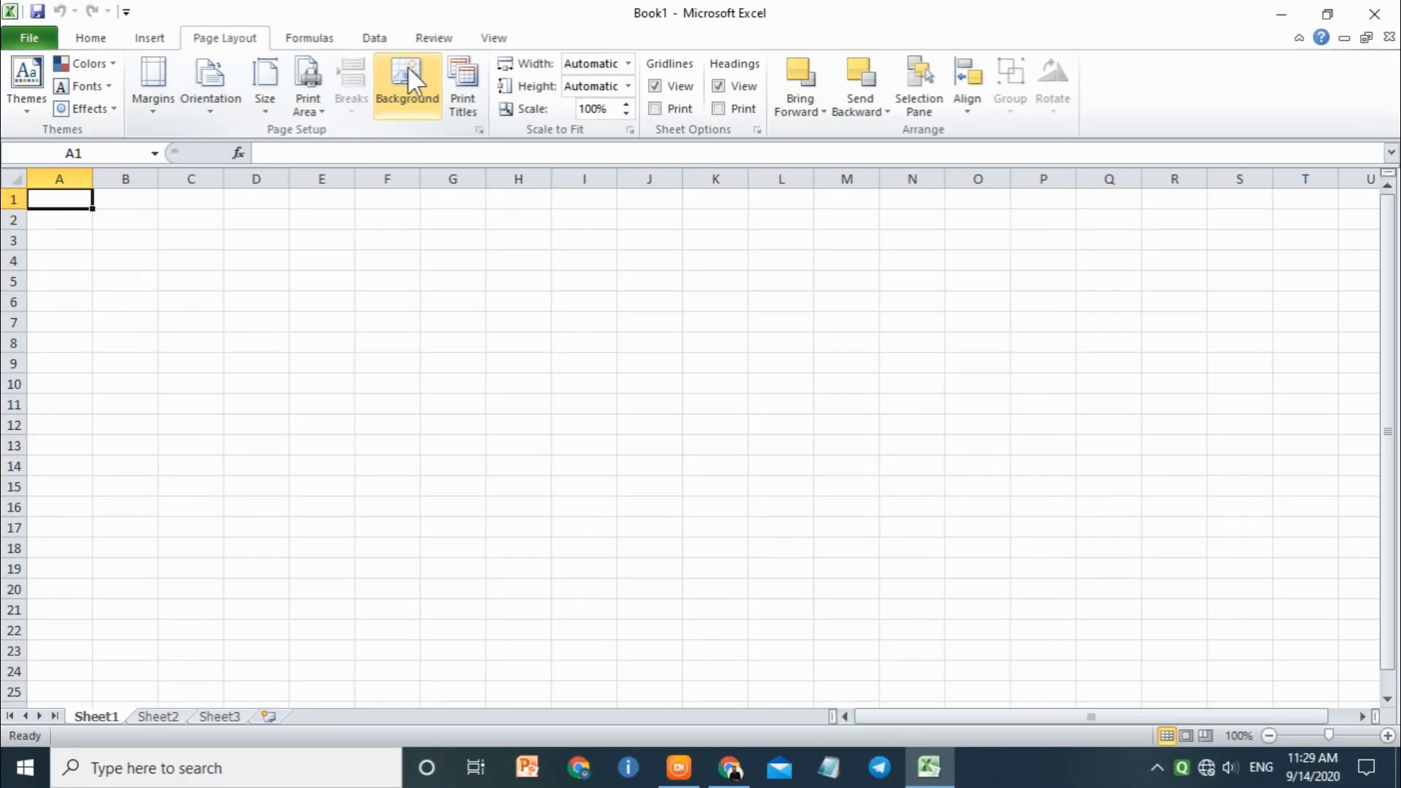
click(430, 164)
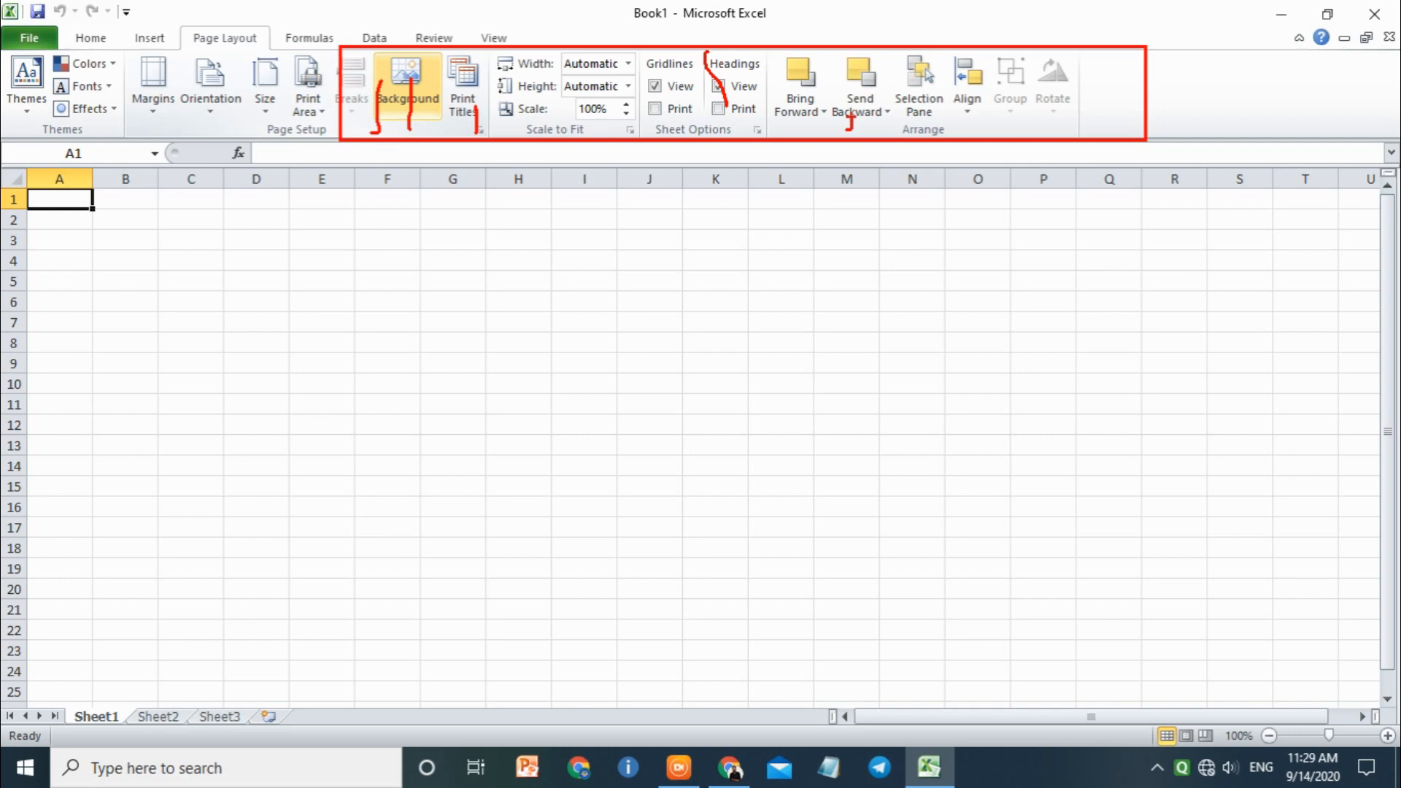
key(Escape)
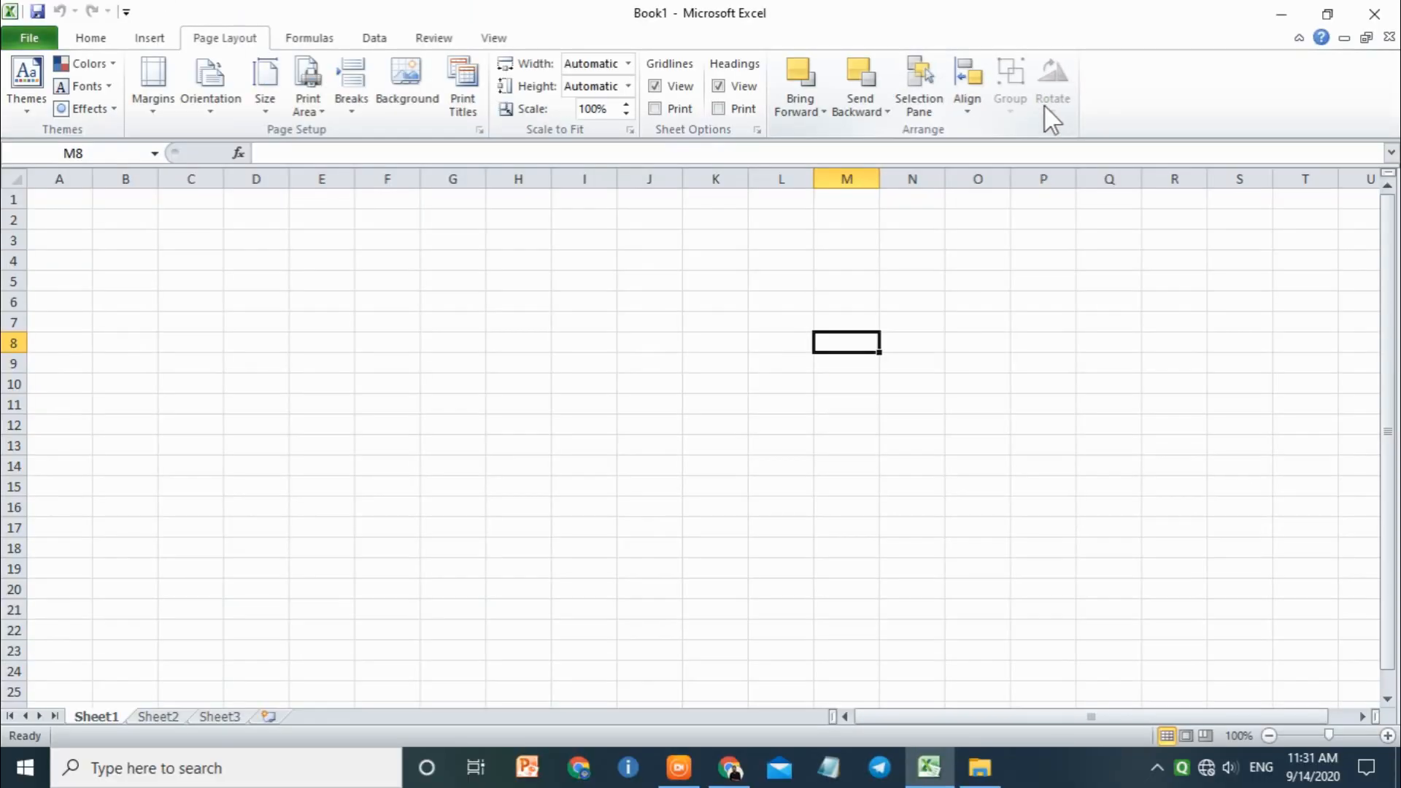
Step: Insert a 1-inch circle over columns I and J, with its upper edge around row 9
click(161, 41)
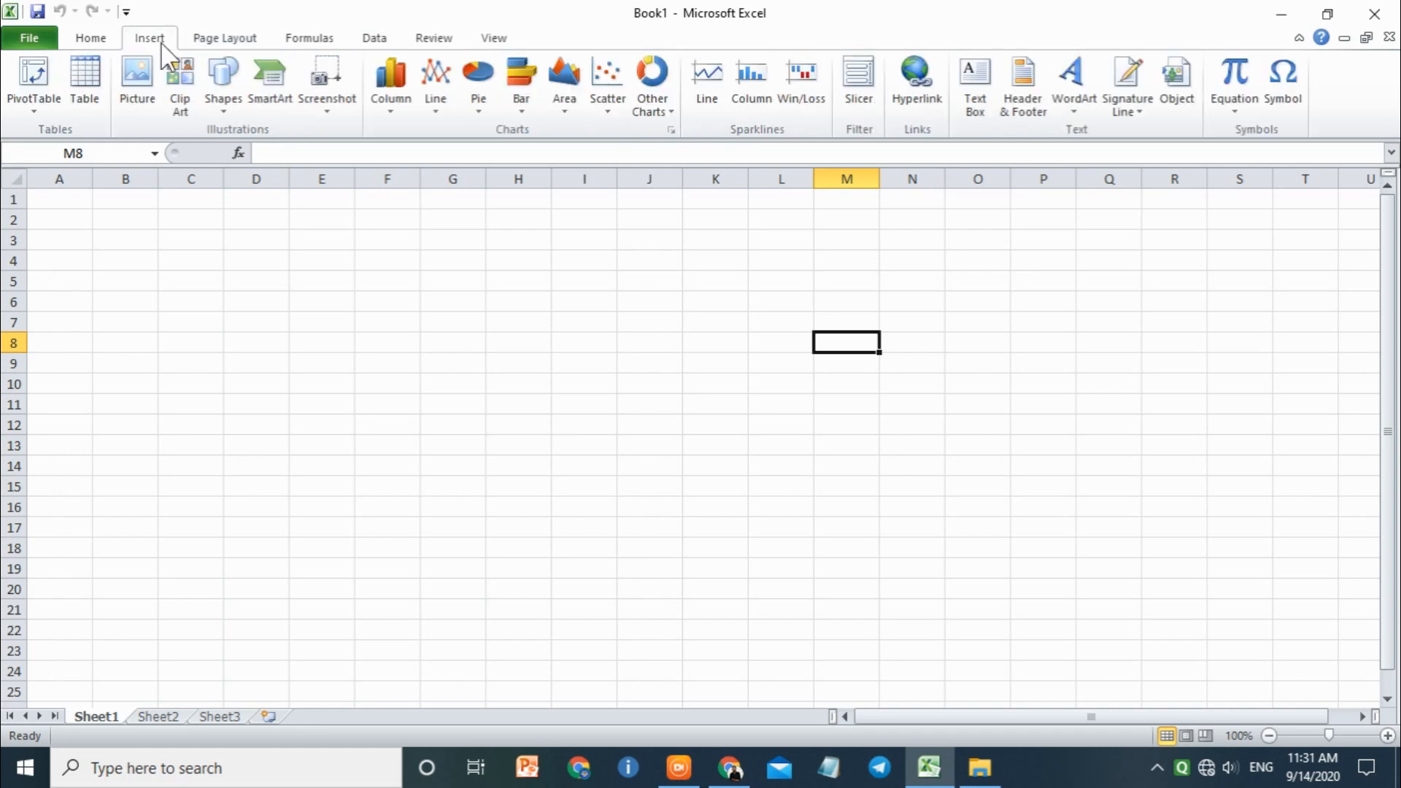
click(219, 92)
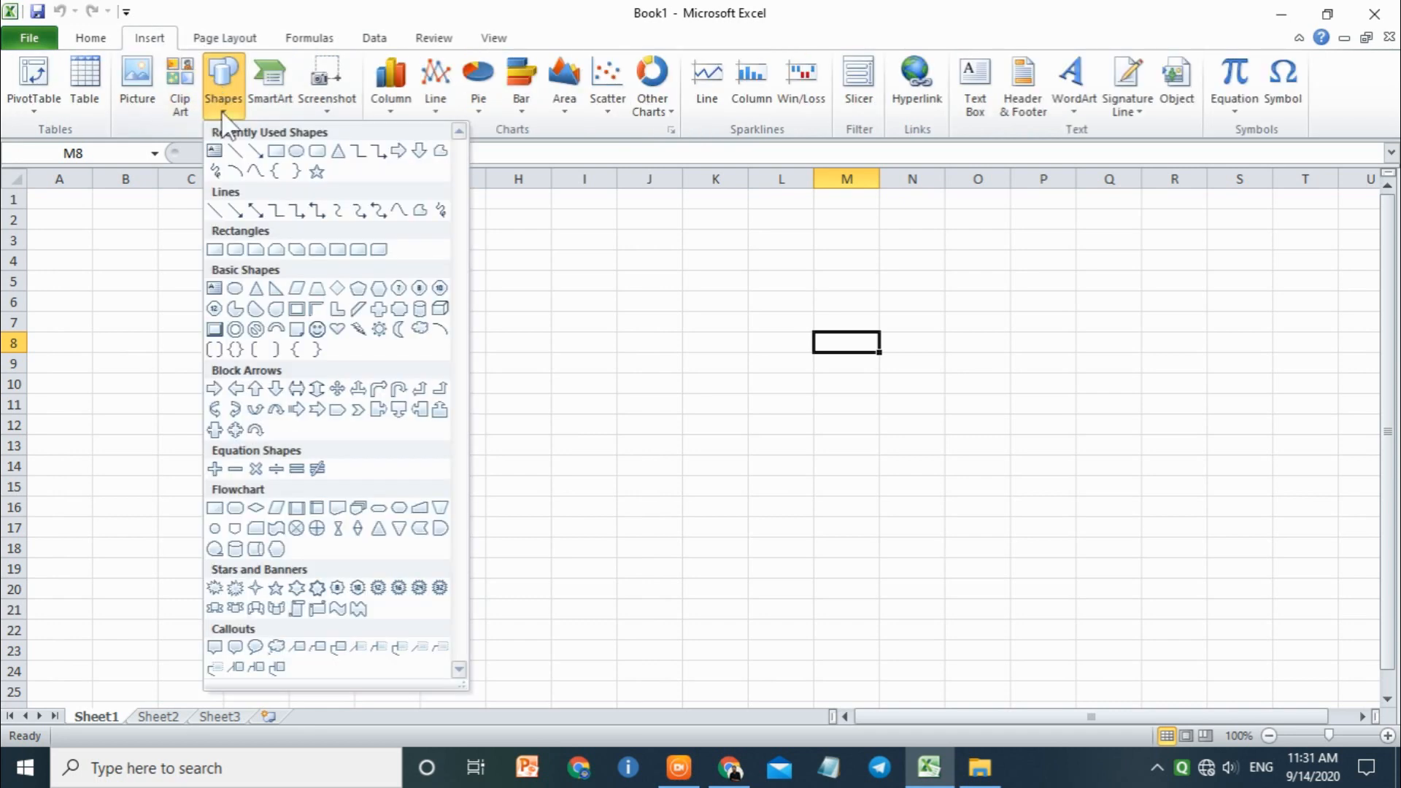
click(304, 151)
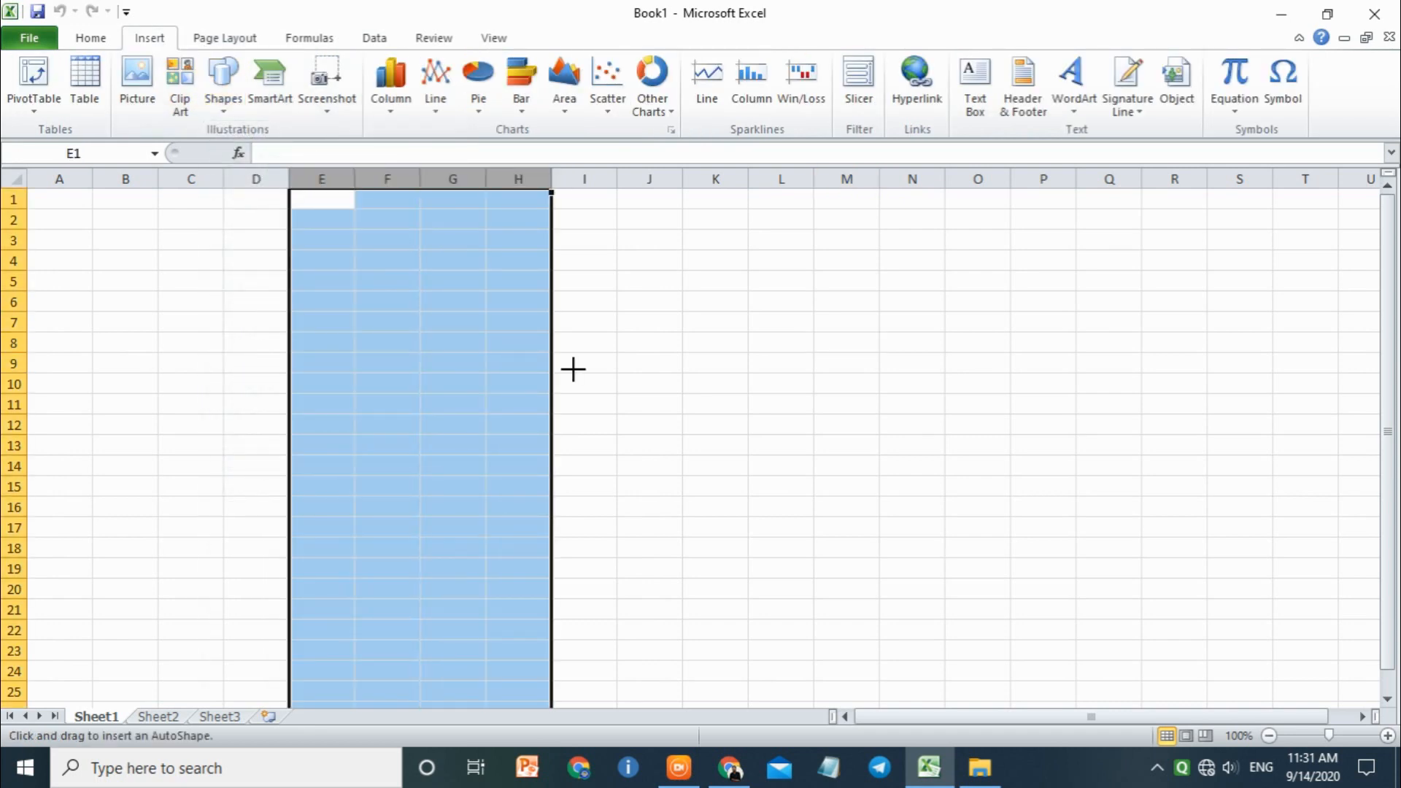
click(573, 369)
click(345, 383)
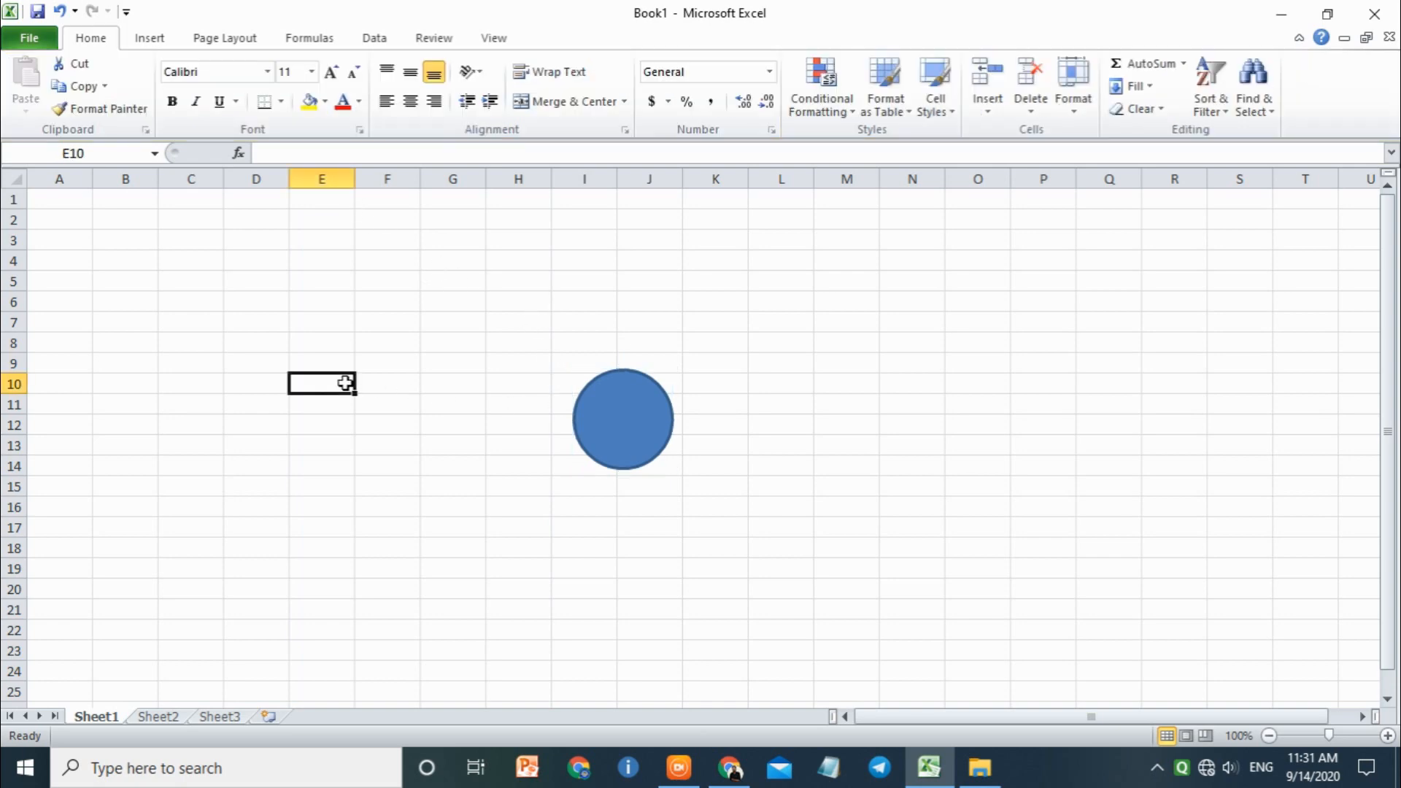
click(149, 38)
click(247, 83)
click(1038, 196)
click(181, 106)
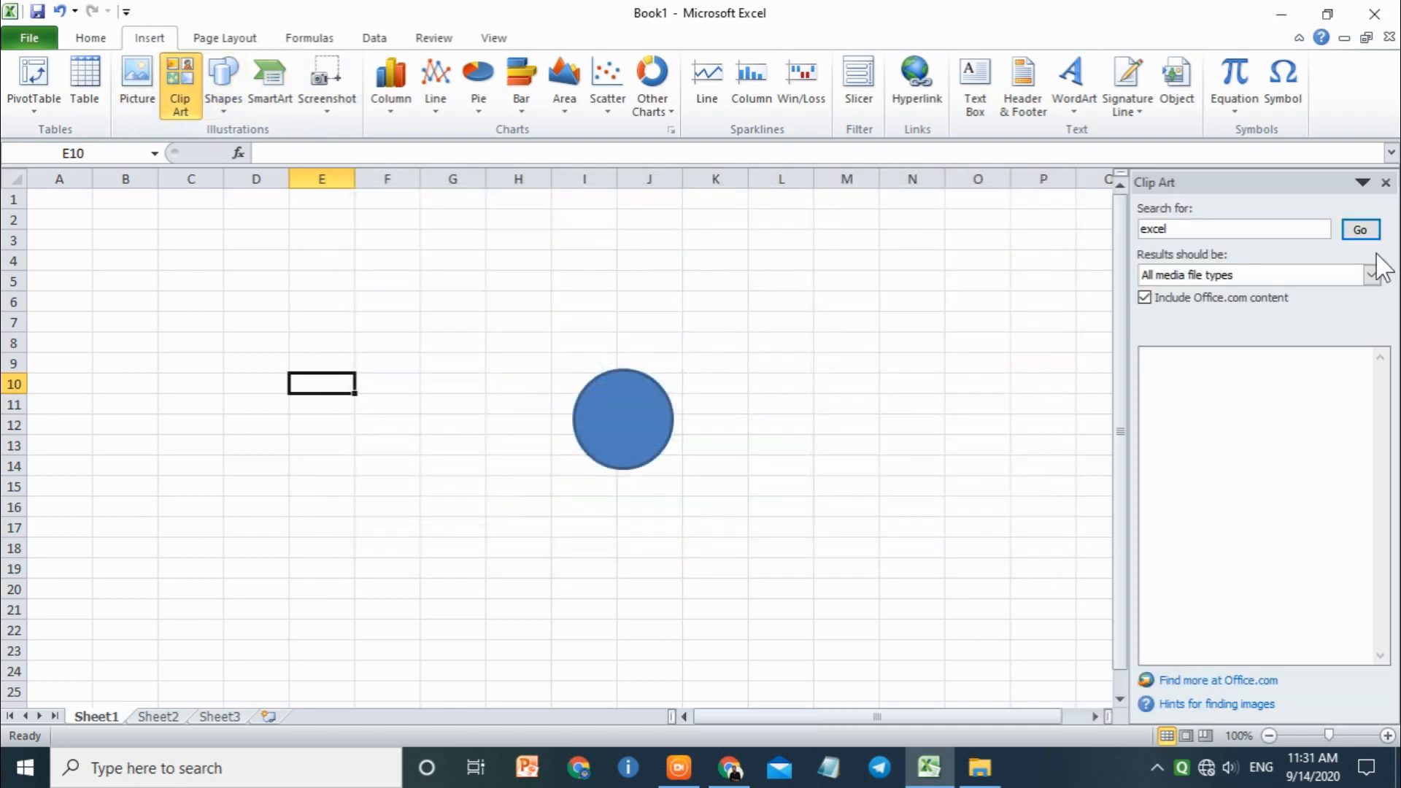
click(1387, 183)
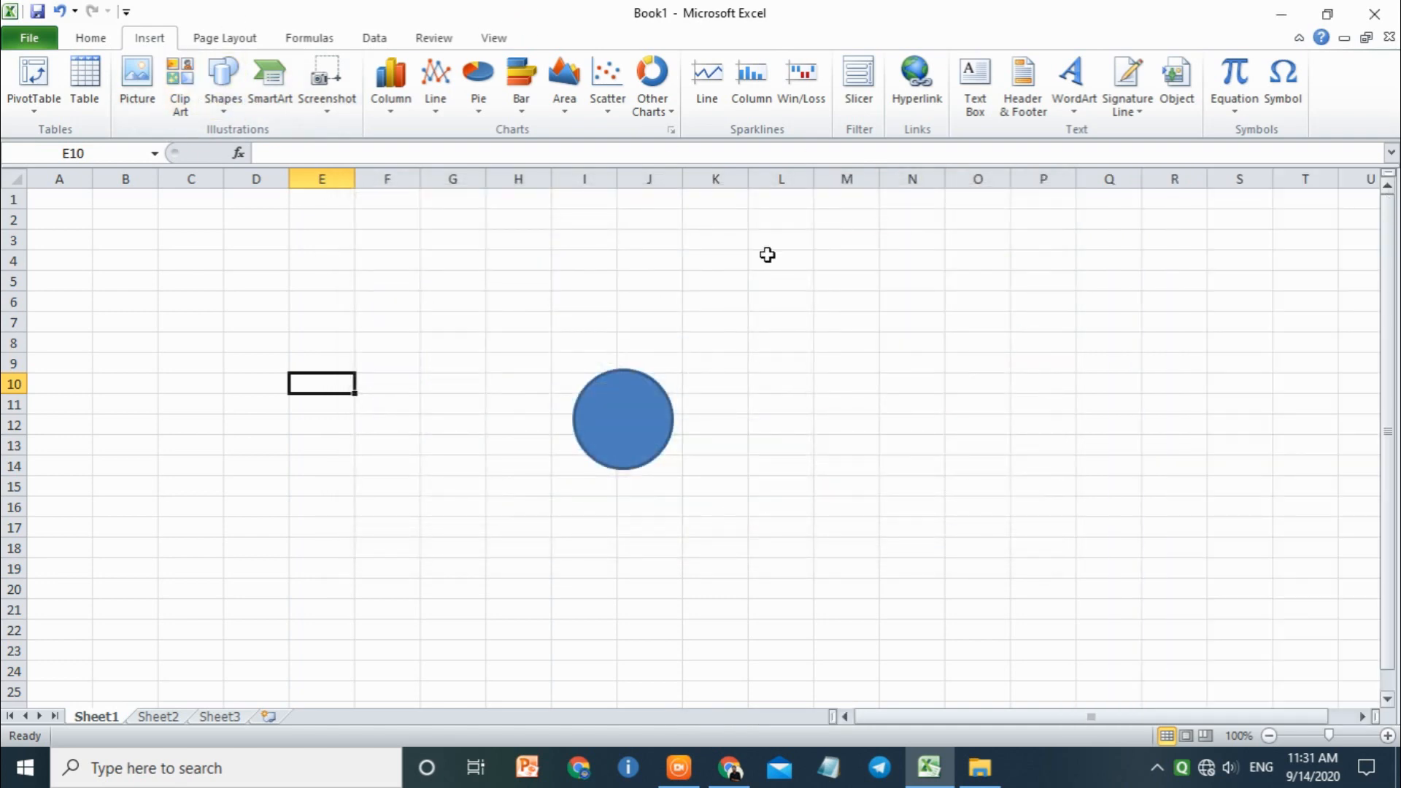
Step: Draw an isosceles triangle about 1.68" high and 1.93" wide beside the circle, across columns L to O
click(222, 87)
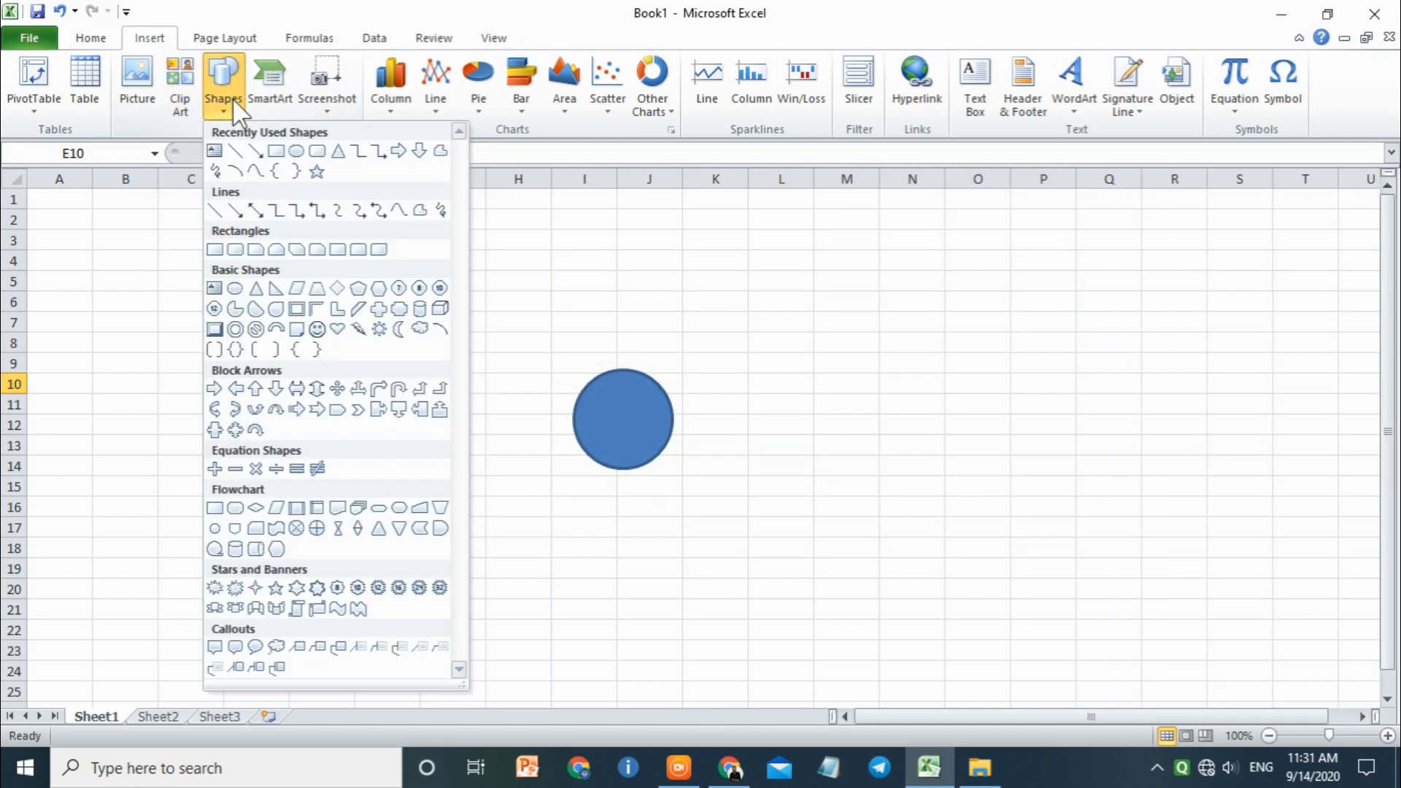
click(338, 151)
drag(773, 321, 964, 487)
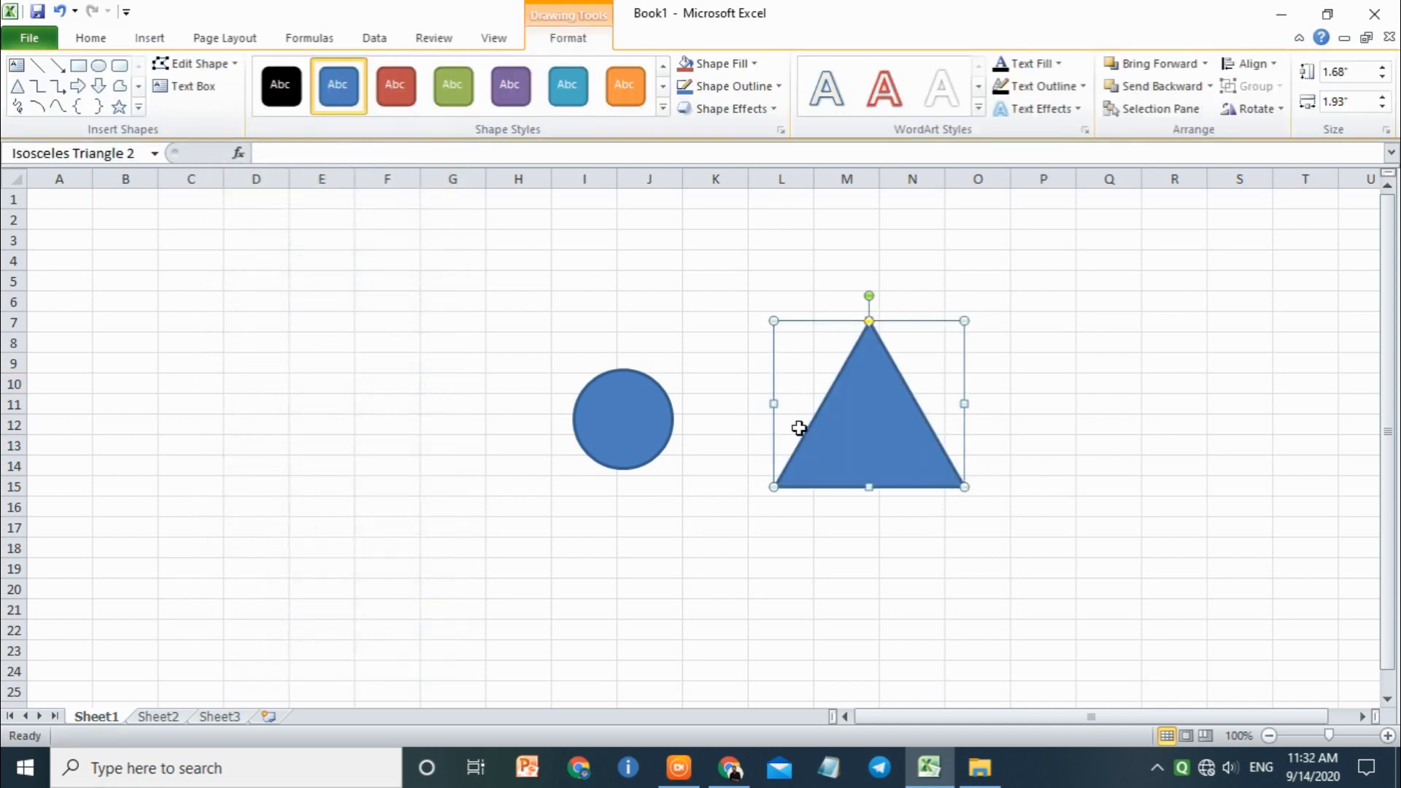
Step: Open the triangle's detailed rotation and size options and set its height to 1.8"
click(224, 40)
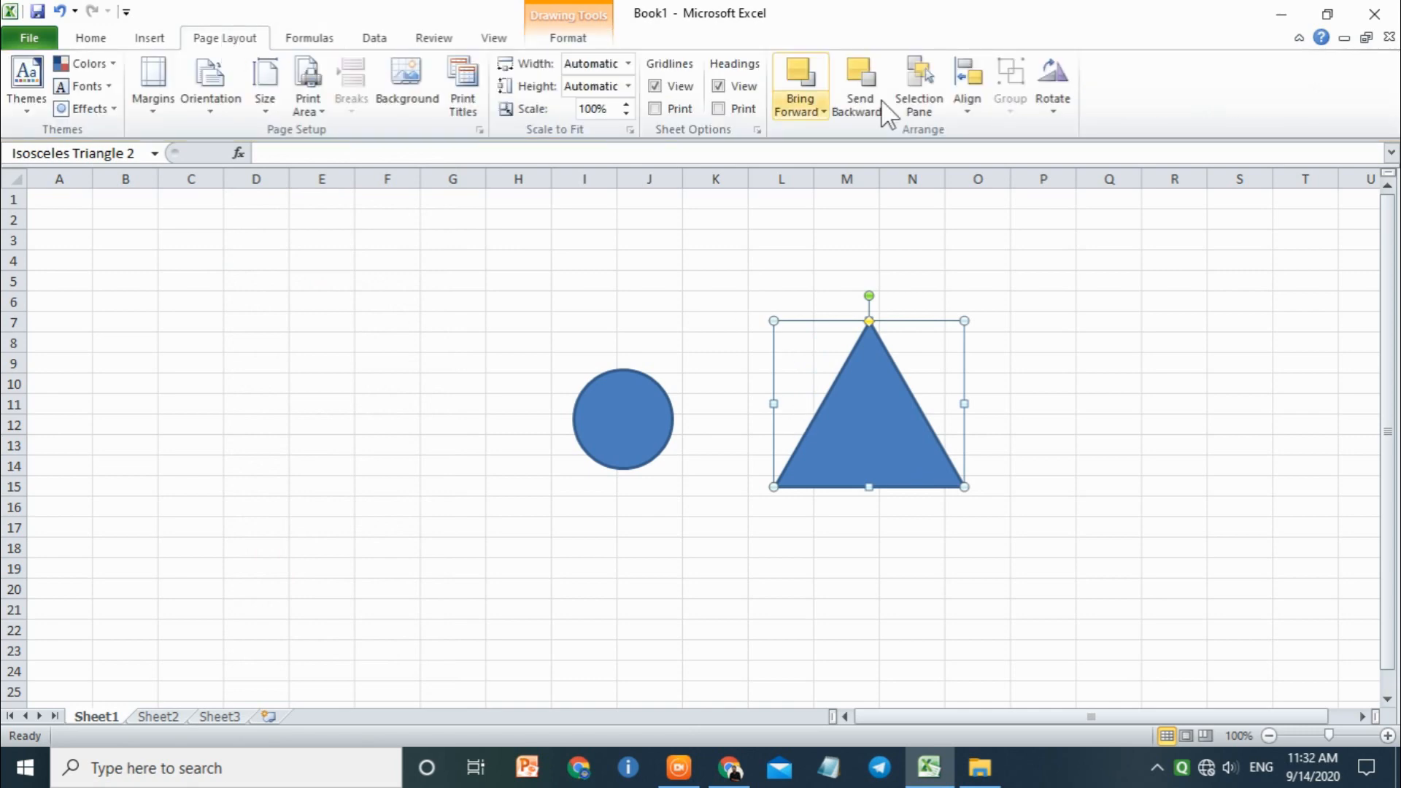
click(1068, 122)
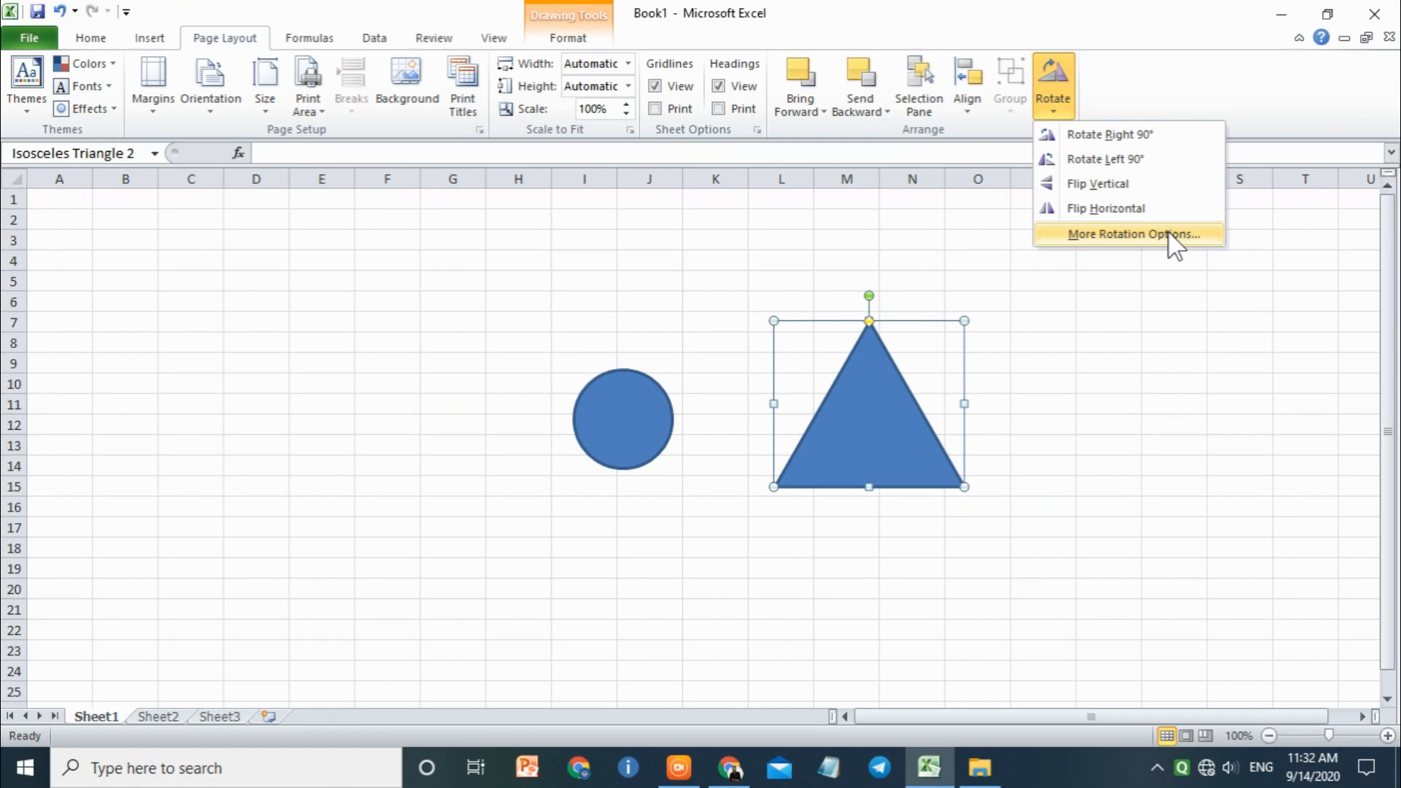
click(1168, 235)
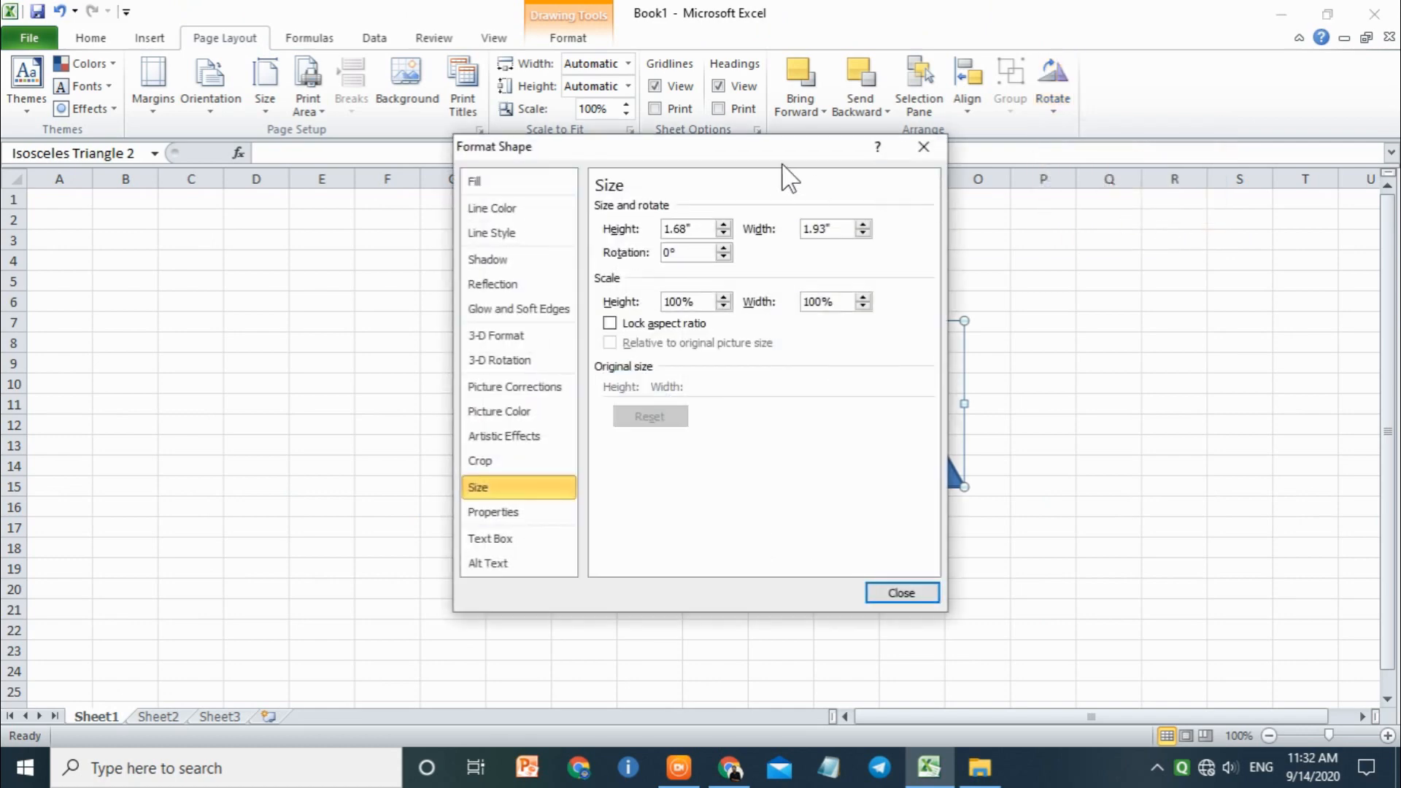
drag(791, 172, 556, 184)
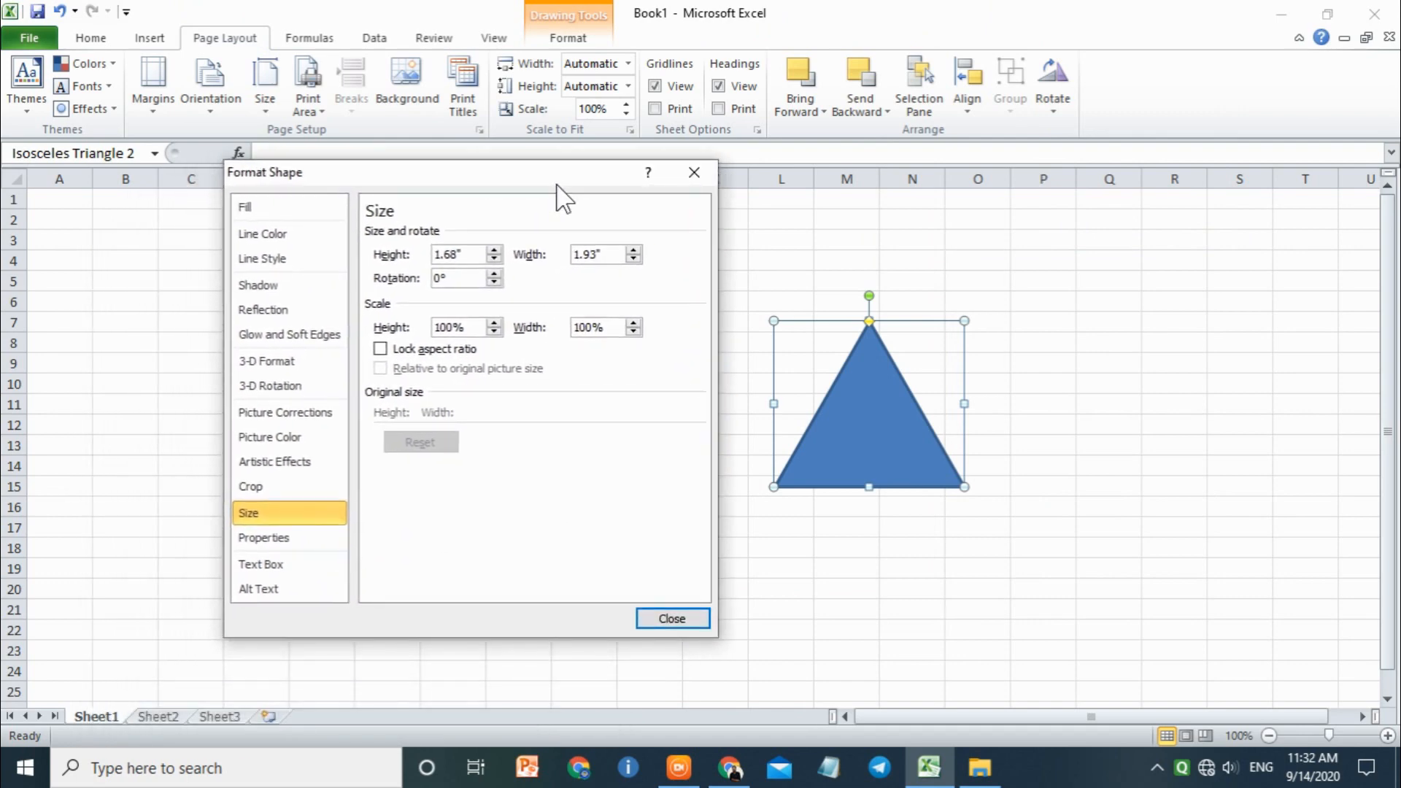
click(495, 249)
click(495, 250)
click(495, 249)
click(495, 249)
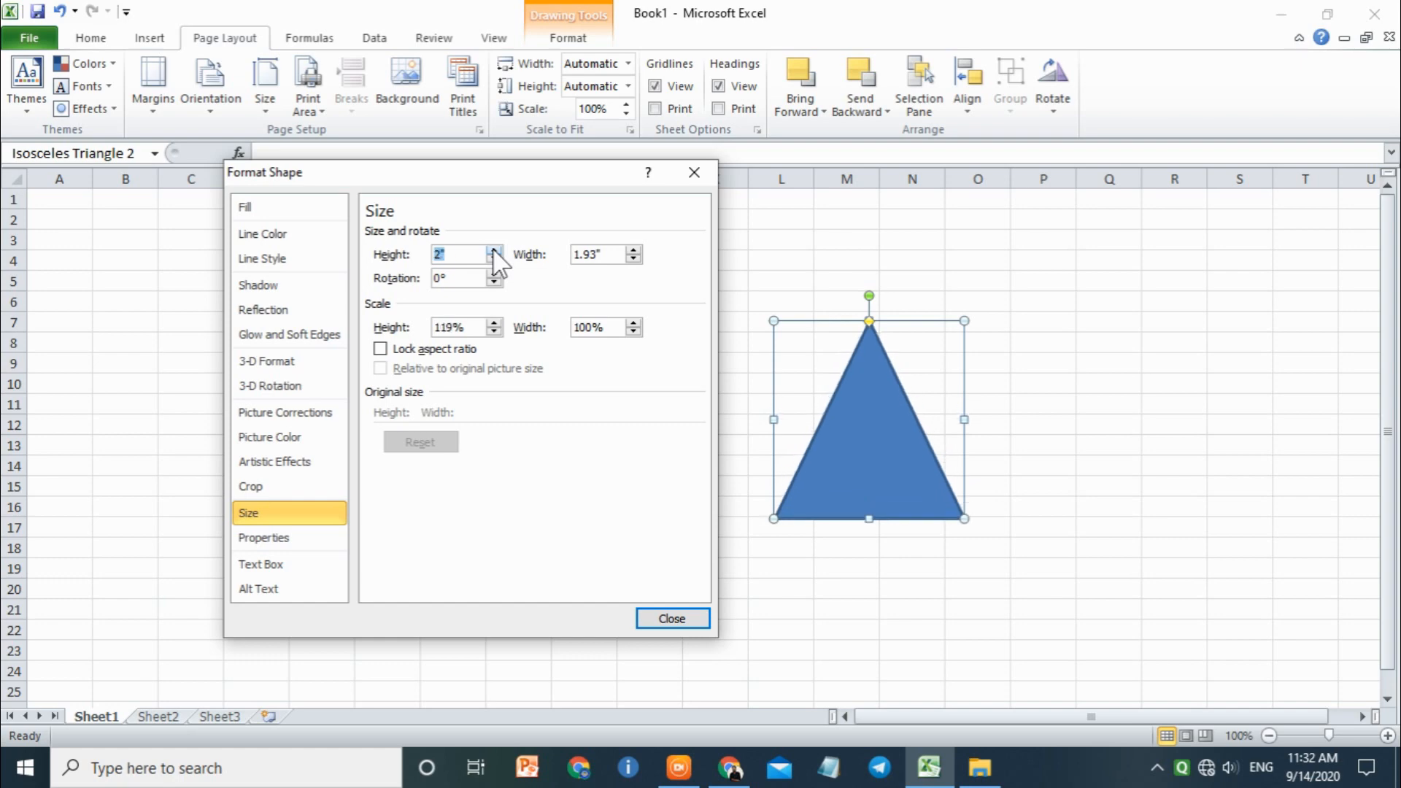
click(494, 249)
click(495, 250)
click(495, 249)
click(495, 249)
click(494, 250)
click(495, 249)
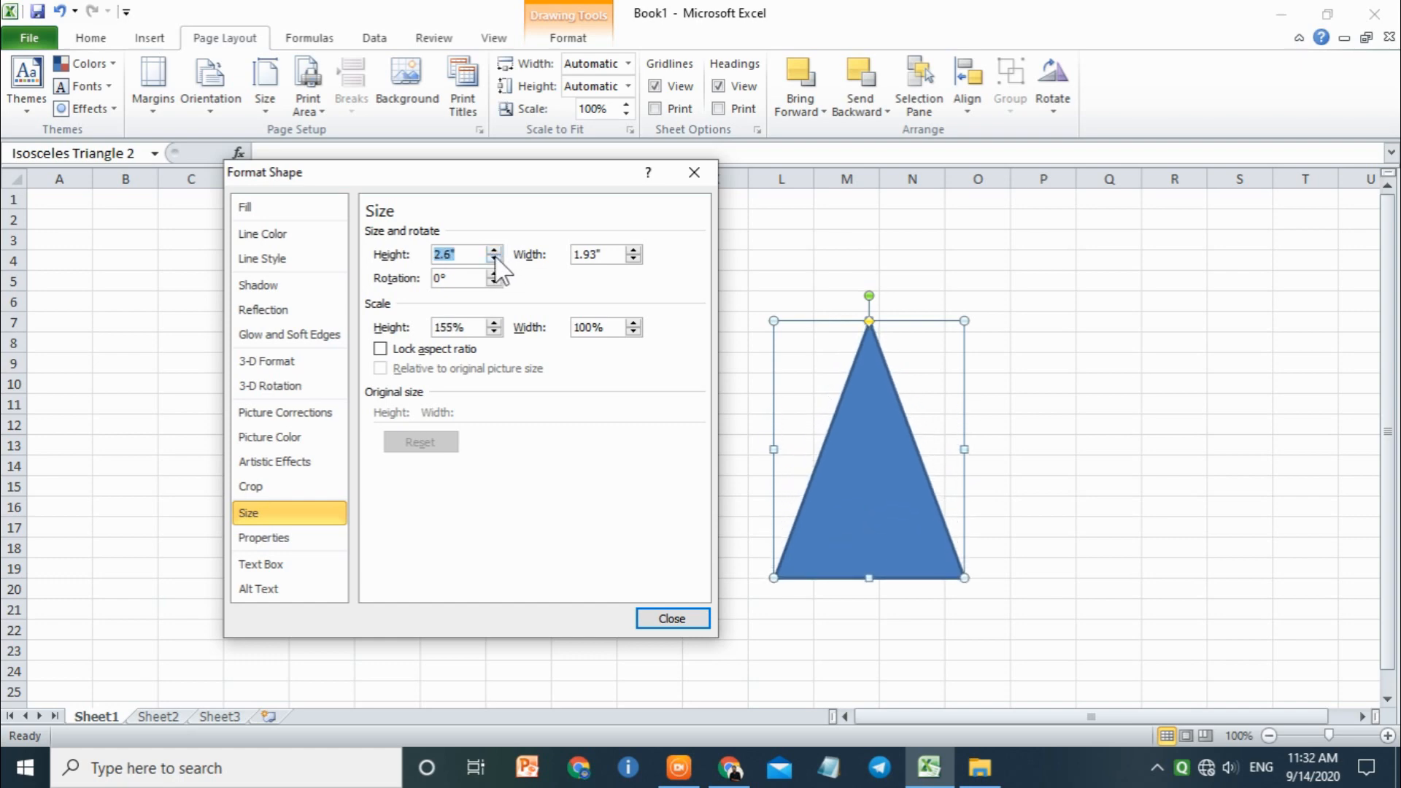
click(495, 259)
click(495, 259)
click(495, 260)
click(495, 259)
click(495, 259)
click(495, 259)
click(495, 260)
click(495, 259)
Step: Set the triangle's rotation to 32°
click(494, 274)
click(494, 273)
click(494, 273)
click(494, 274)
click(494, 273)
click(494, 273)
click(494, 274)
click(495, 273)
click(494, 275)
click(495, 274)
click(495, 275)
click(494, 275)
click(495, 275)
click(495, 275)
click(494, 275)
click(495, 275)
click(495, 276)
click(495, 275)
click(495, 276)
click(495, 275)
click(495, 275)
click(495, 275)
click(495, 275)
click(495, 275)
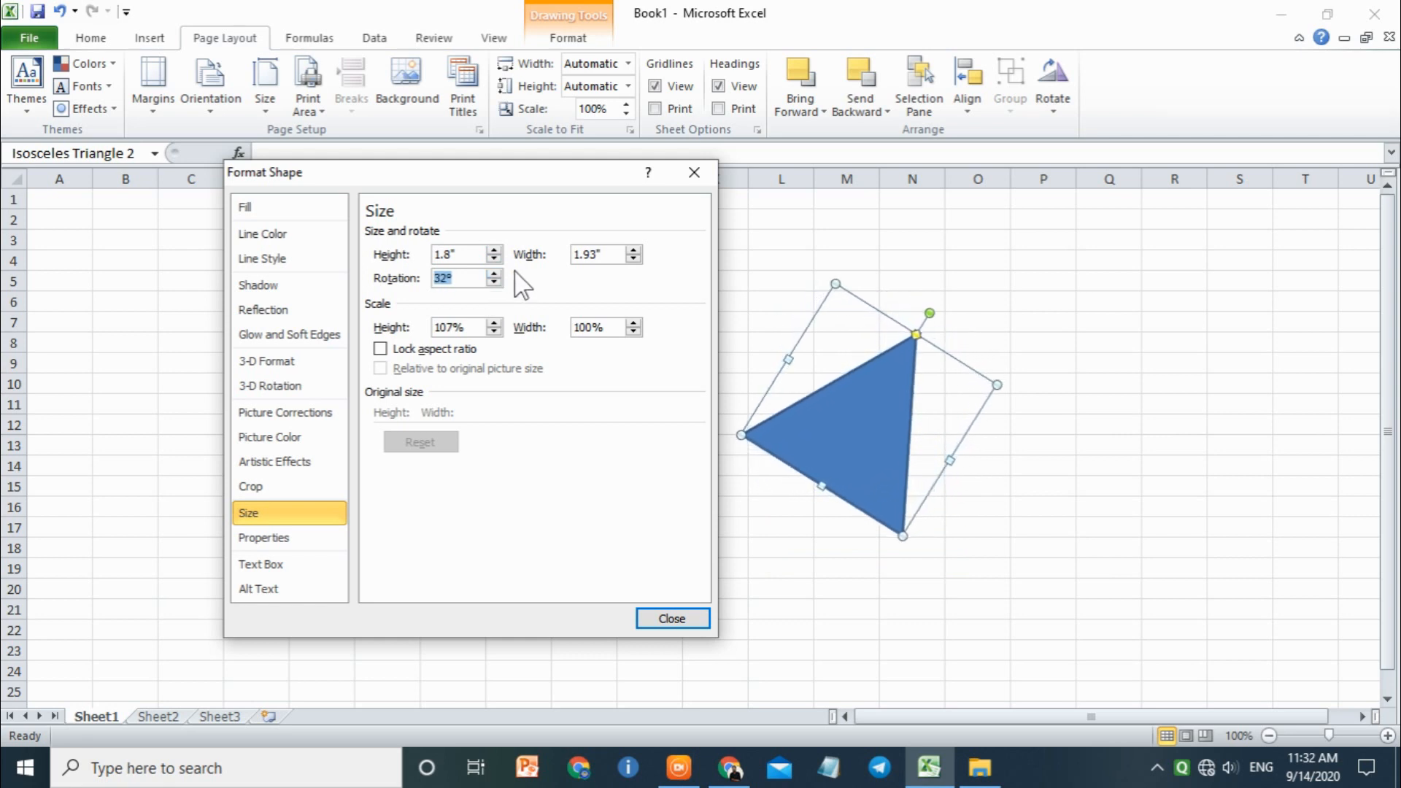
Step: Set the triangle's width to 1.5"
click(632, 251)
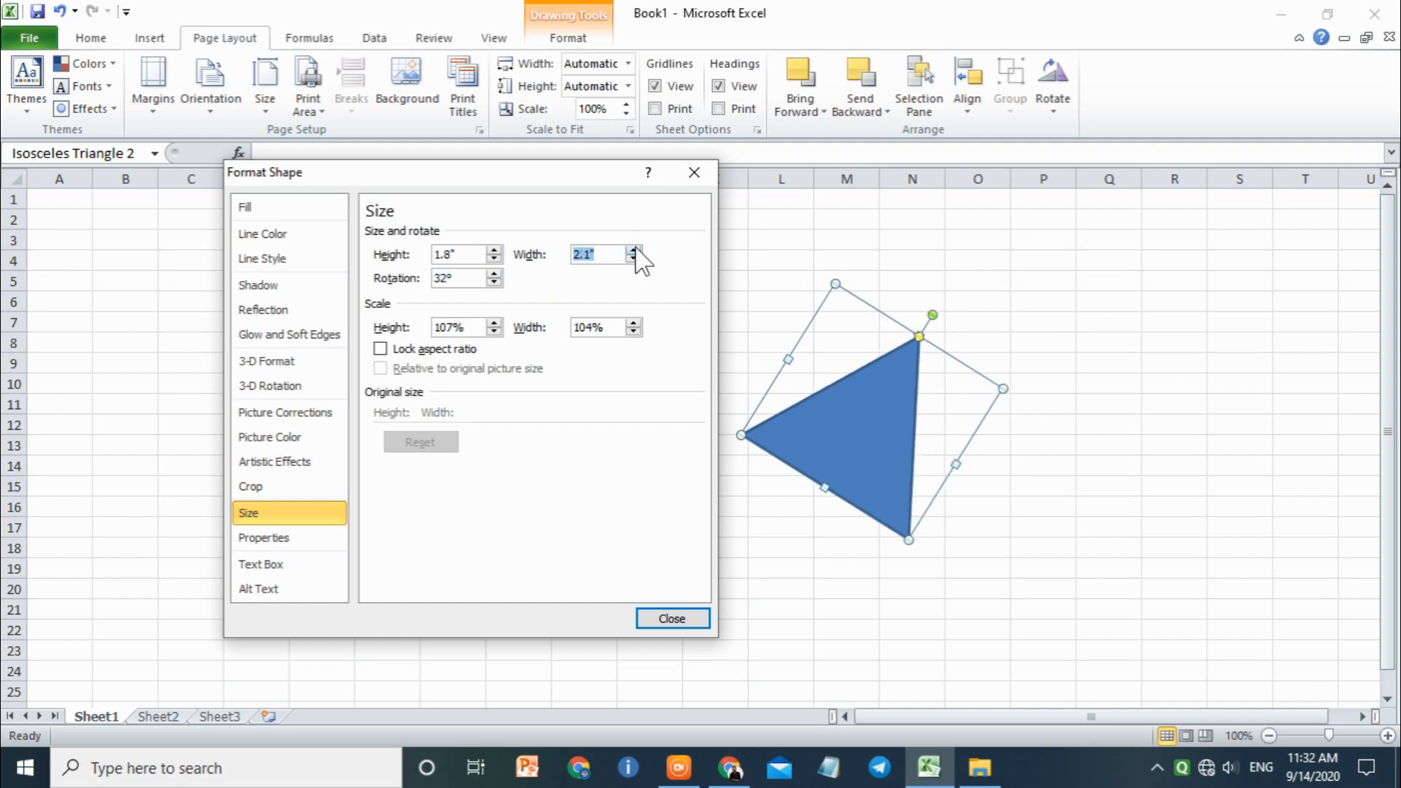
click(633, 251)
click(633, 250)
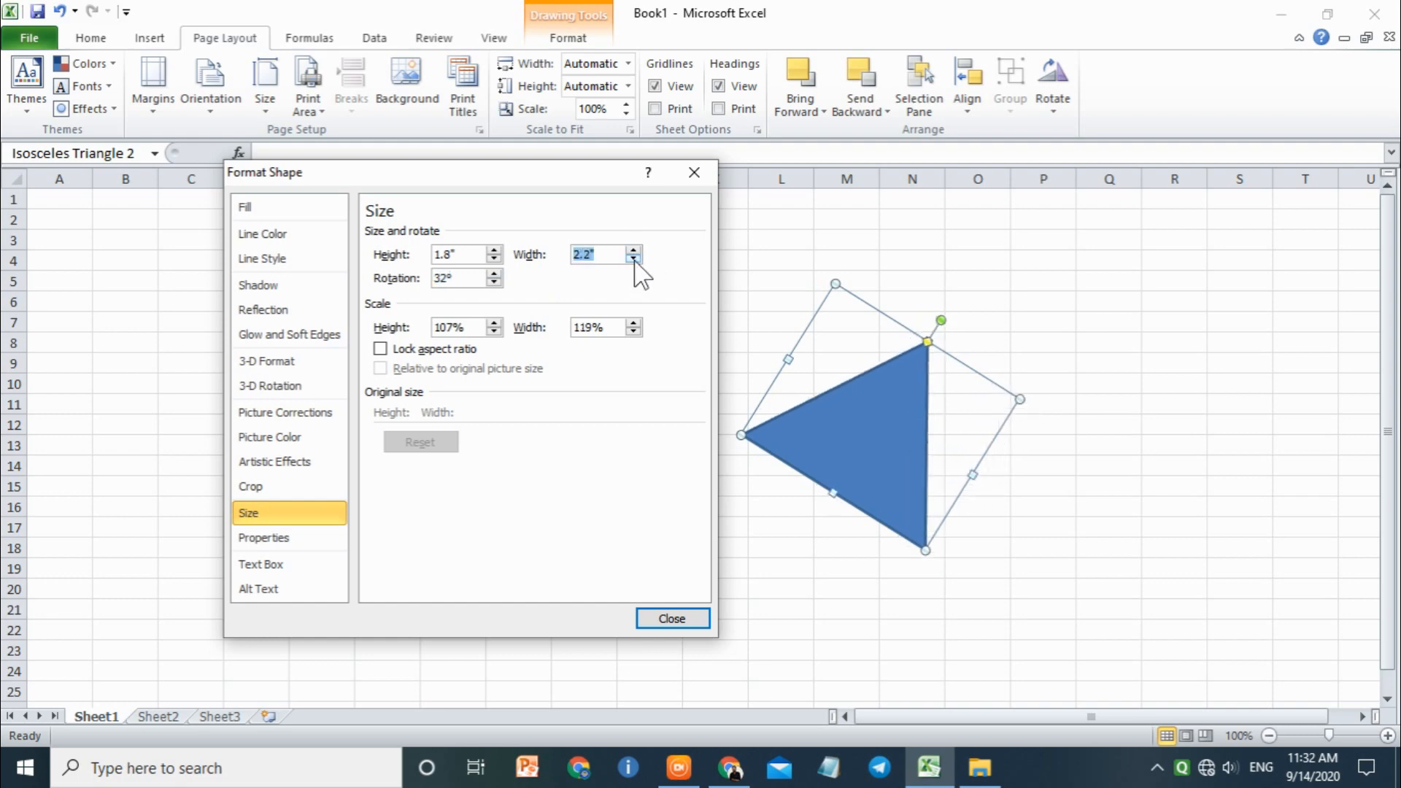
click(633, 258)
click(633, 258)
click(633, 258)
click(633, 259)
click(633, 259)
click(633, 258)
click(633, 258)
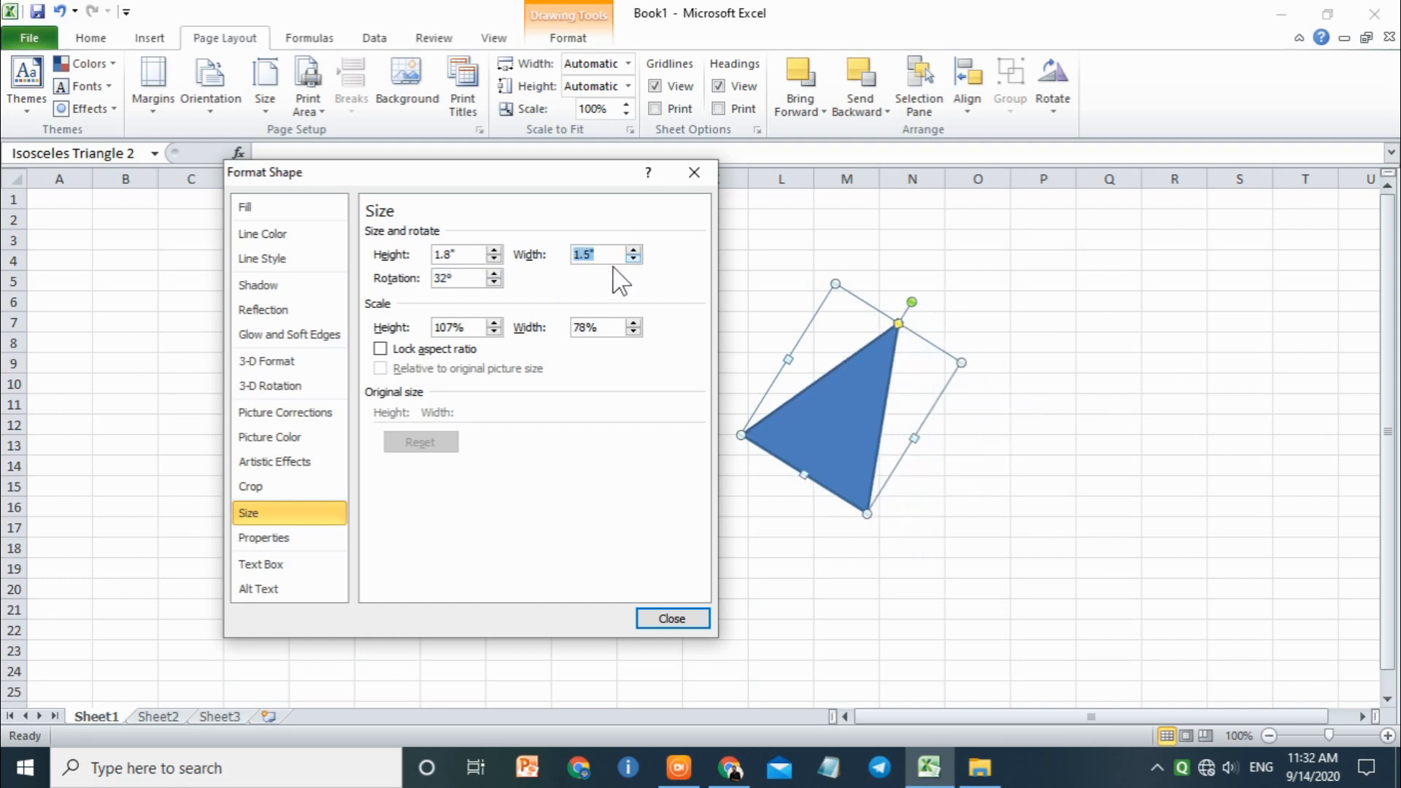
Step: Adjust the triangle's height and width scale percentages to make it 2.08" high and 1.16" wide
click(494, 324)
click(494, 323)
click(494, 323)
click(494, 324)
click(494, 323)
click(633, 332)
click(633, 332)
click(633, 331)
click(634, 332)
click(633, 331)
click(634, 332)
click(634, 331)
click(633, 332)
click(634, 332)
Step: Lock the triangle's aspect ratio, then close its format settings and deselect it
click(381, 349)
click(702, 621)
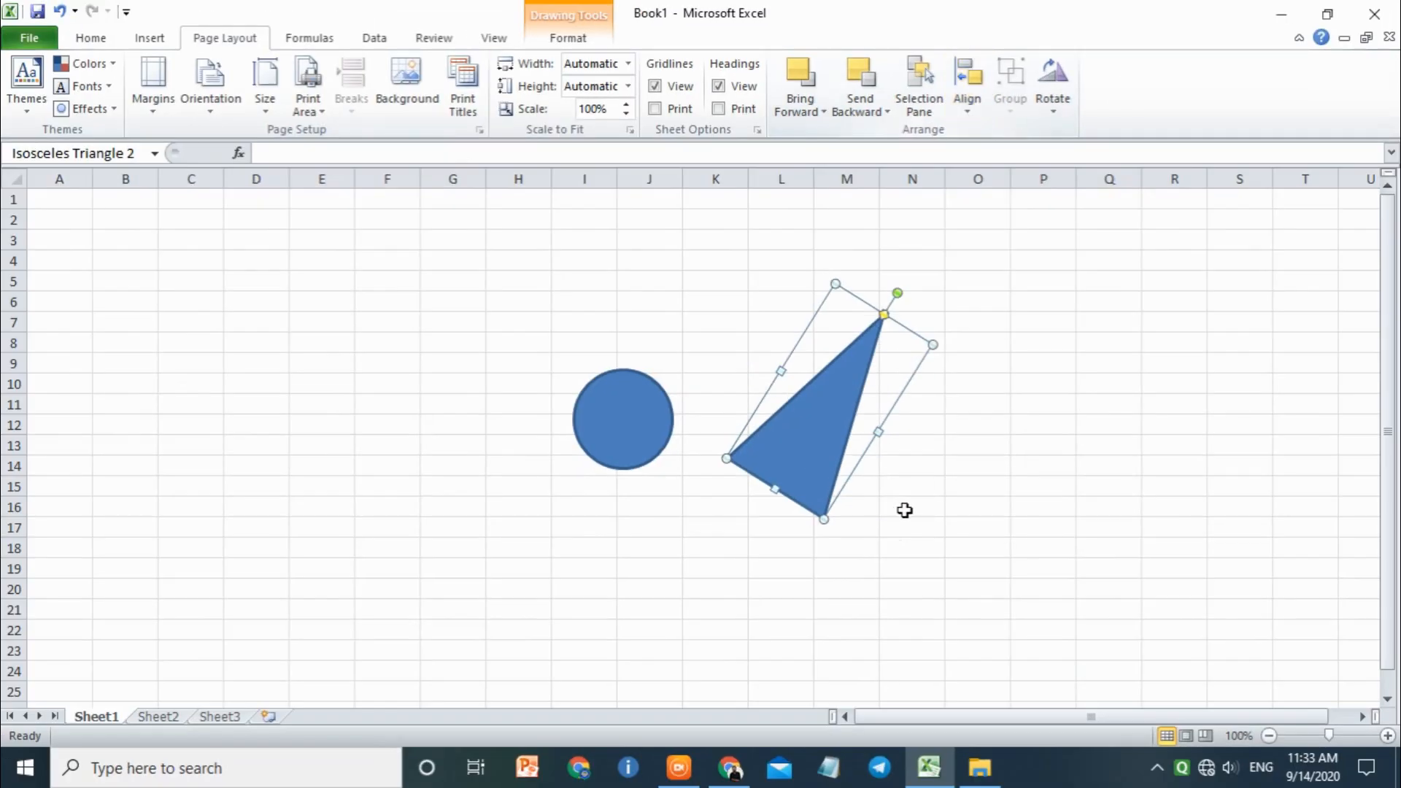
click(903, 511)
click(1016, 400)
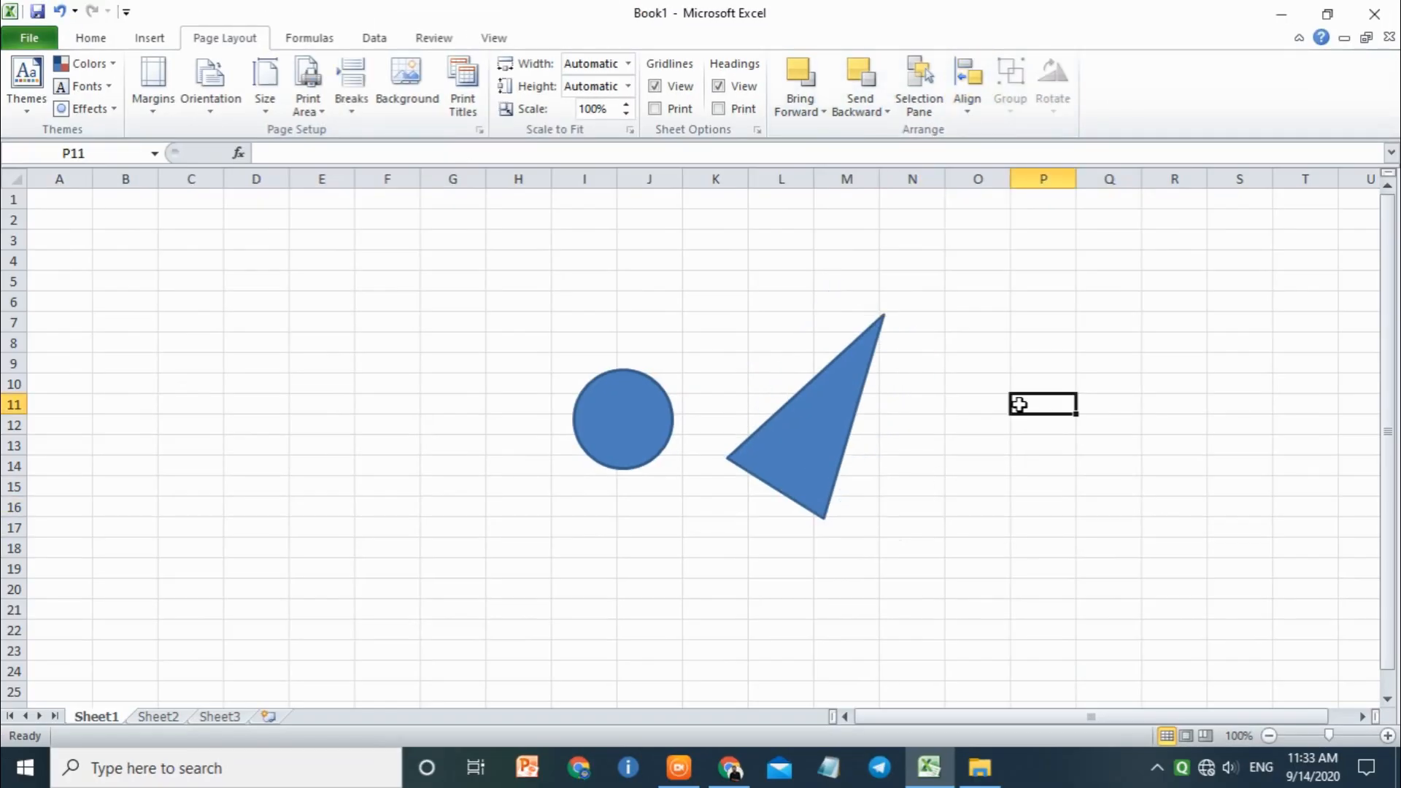
Step: Fill the circle with the red fill colour, keeping its blue outline
click(616, 418)
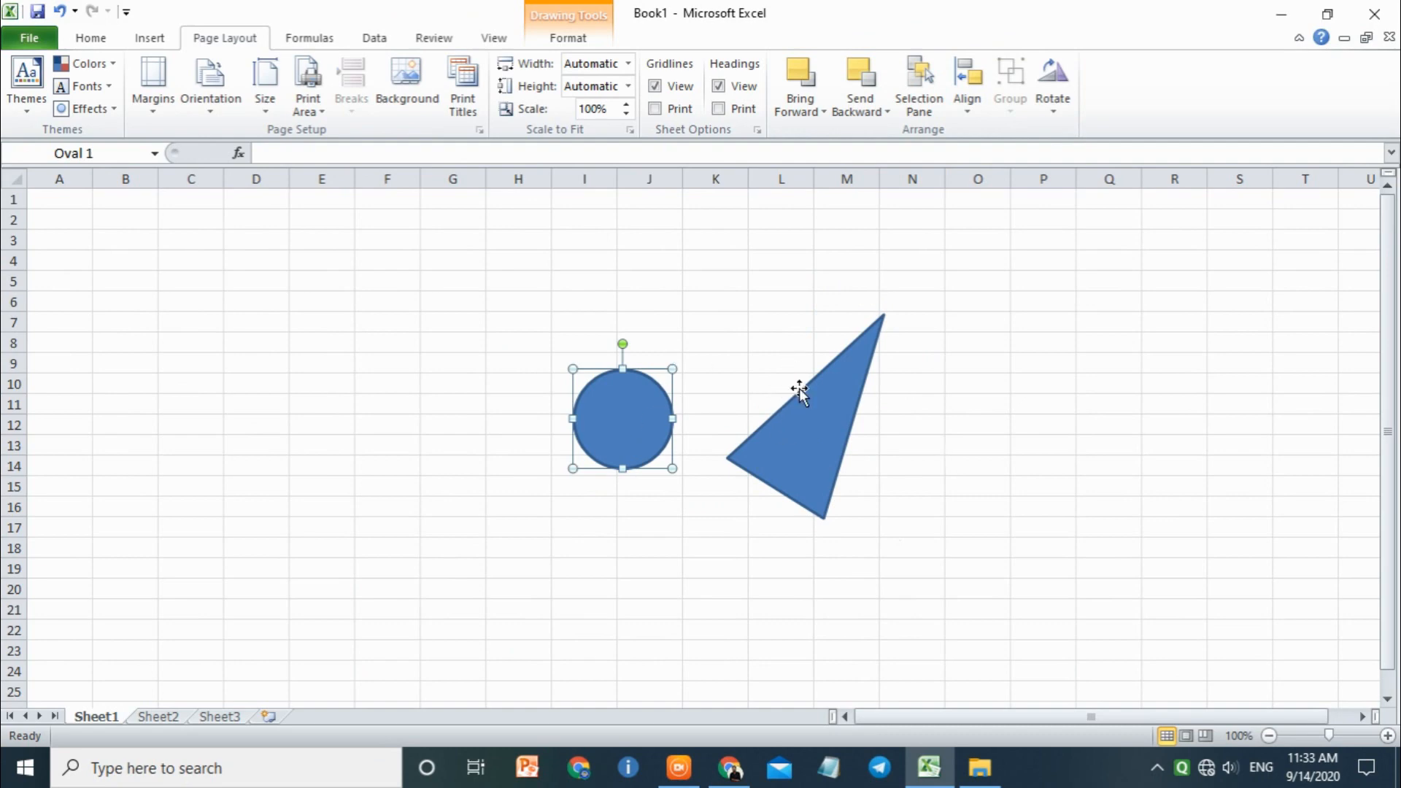
click(569, 38)
click(687, 64)
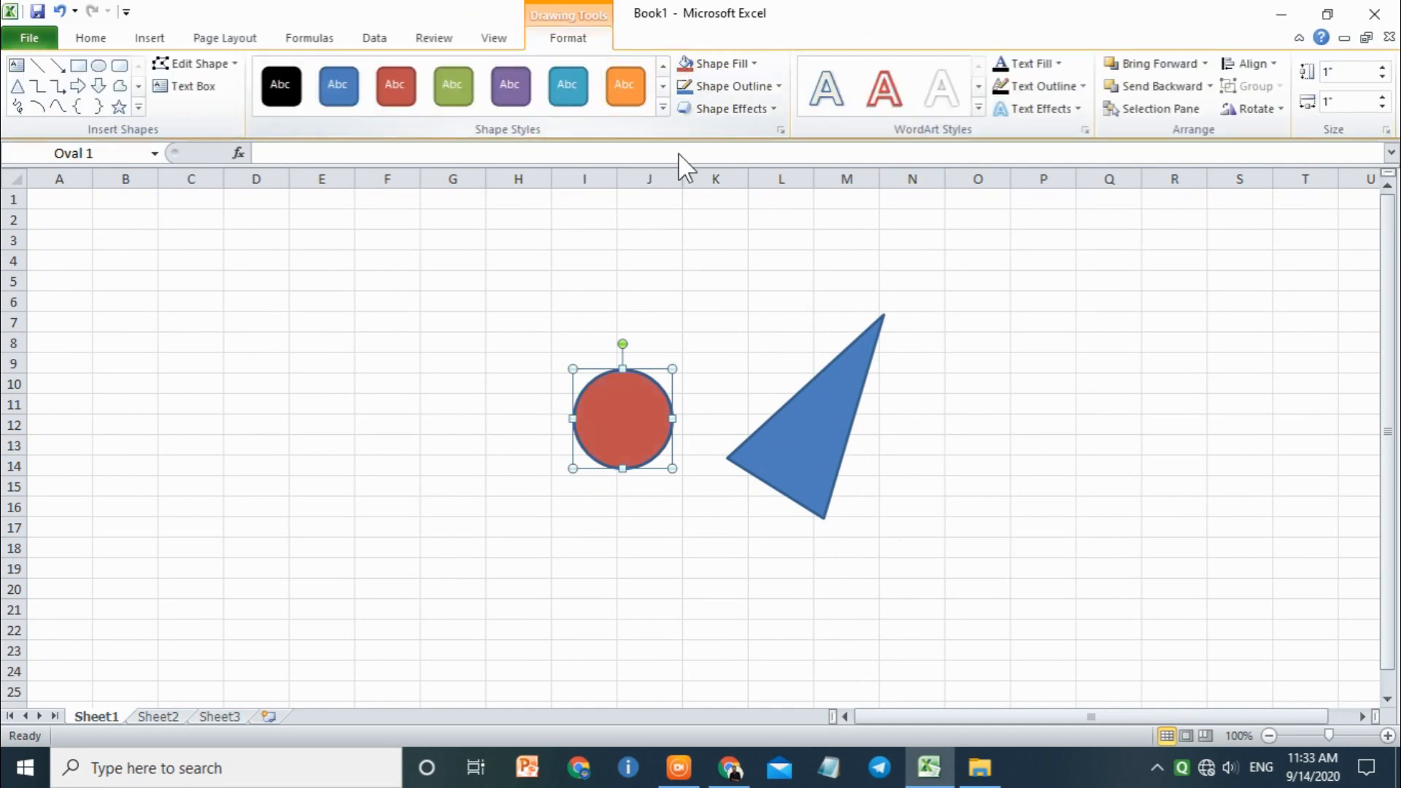
click(686, 301)
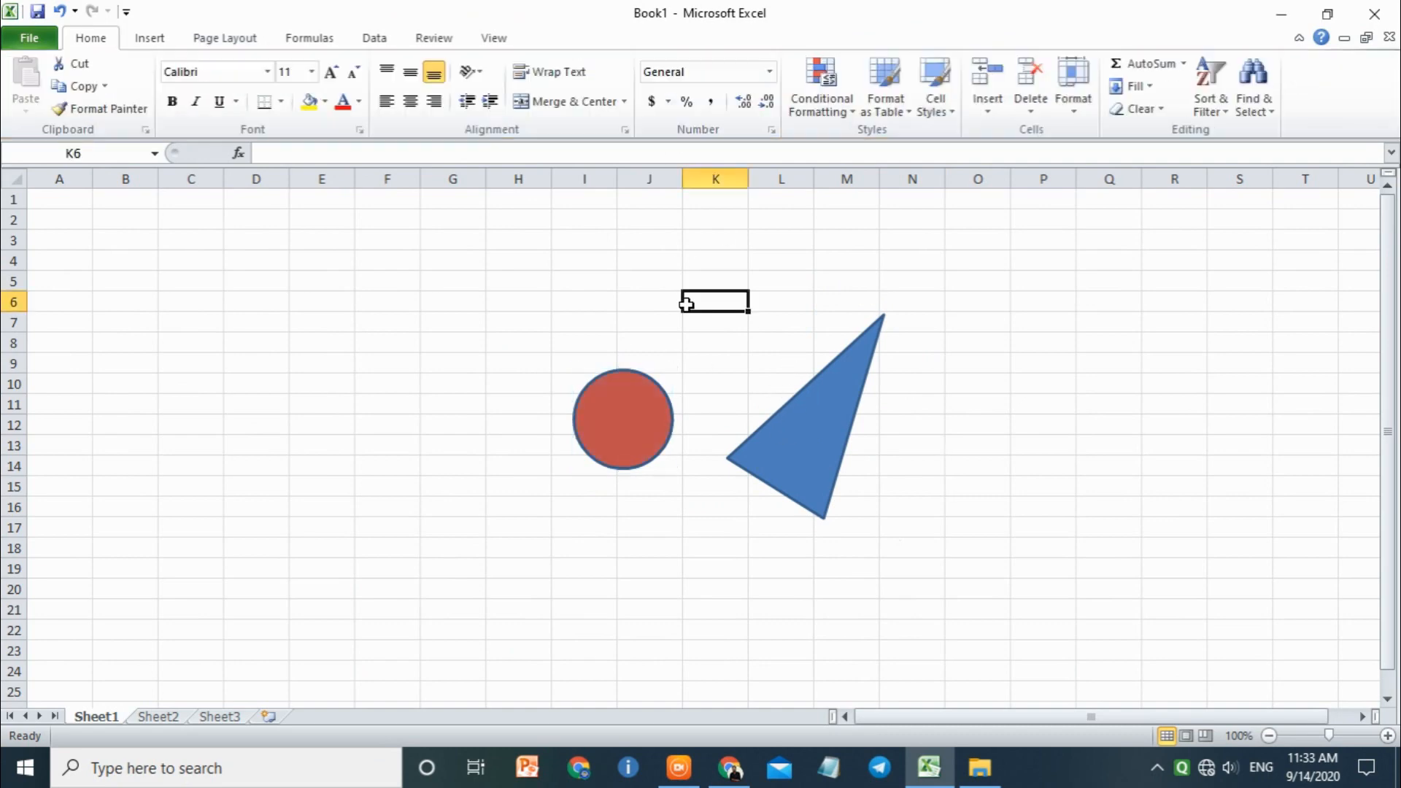
Step: Move the circle to columns Q and R around row 9, and place the triangle across columns J to L
click(647, 431)
click(815, 435)
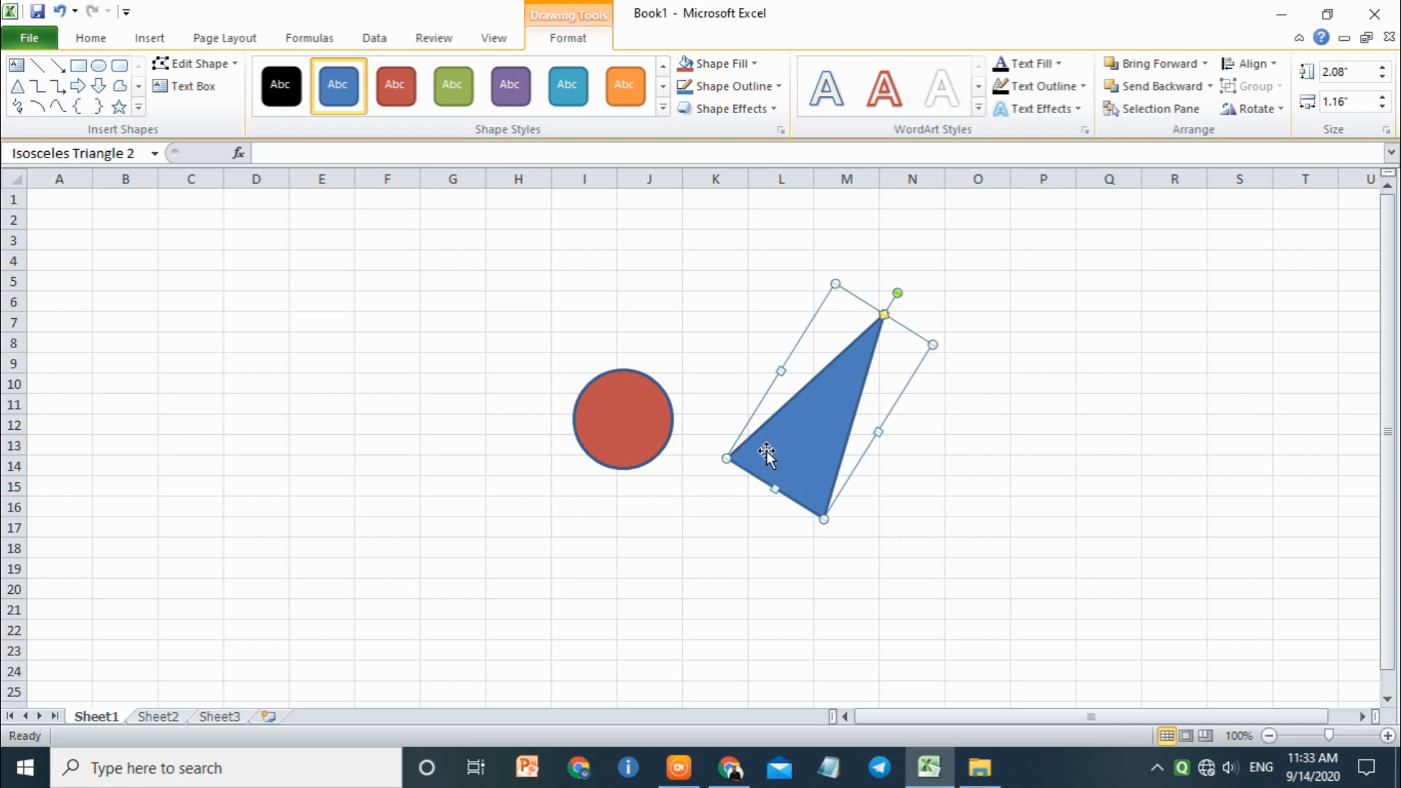
drag(794, 445, 148, 333)
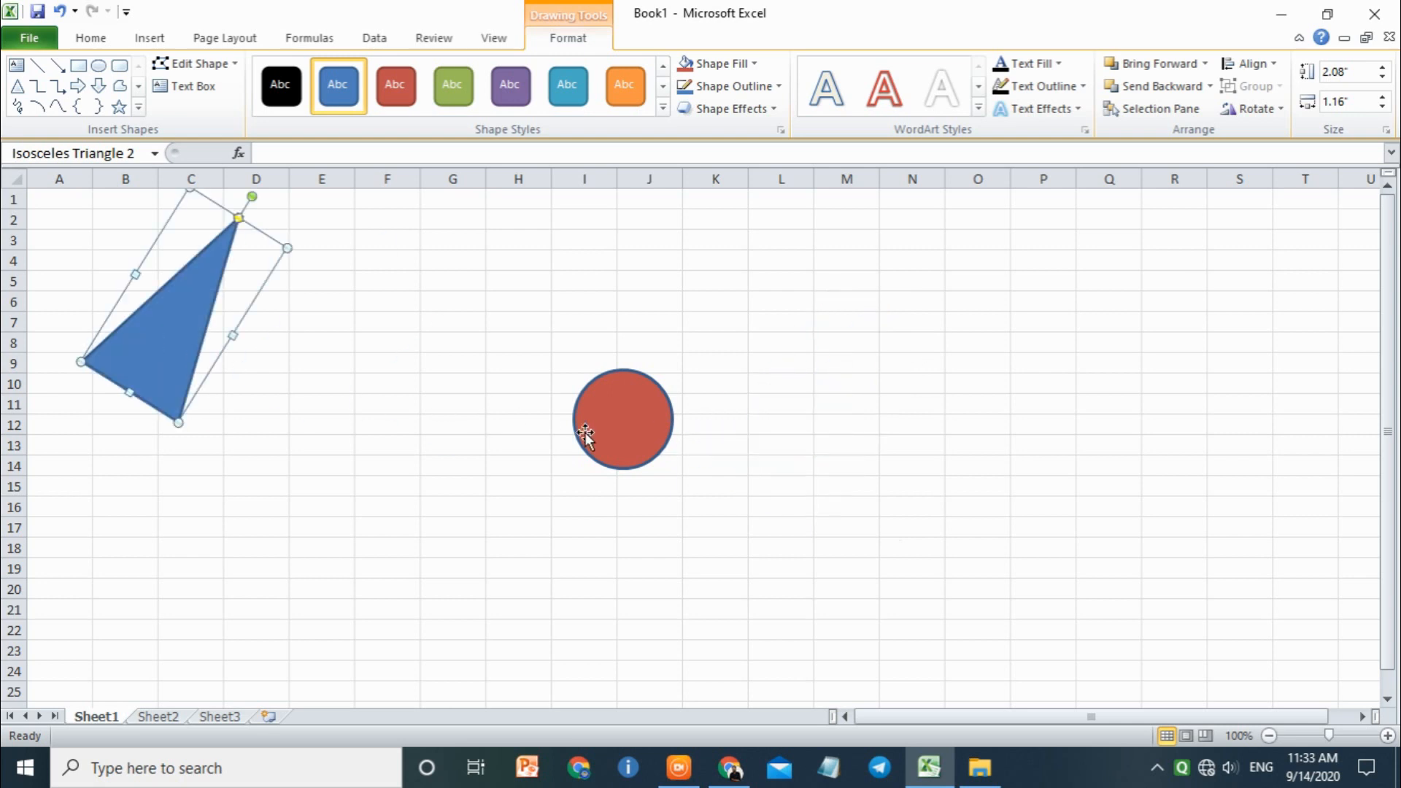
drag(601, 437, 1132, 382)
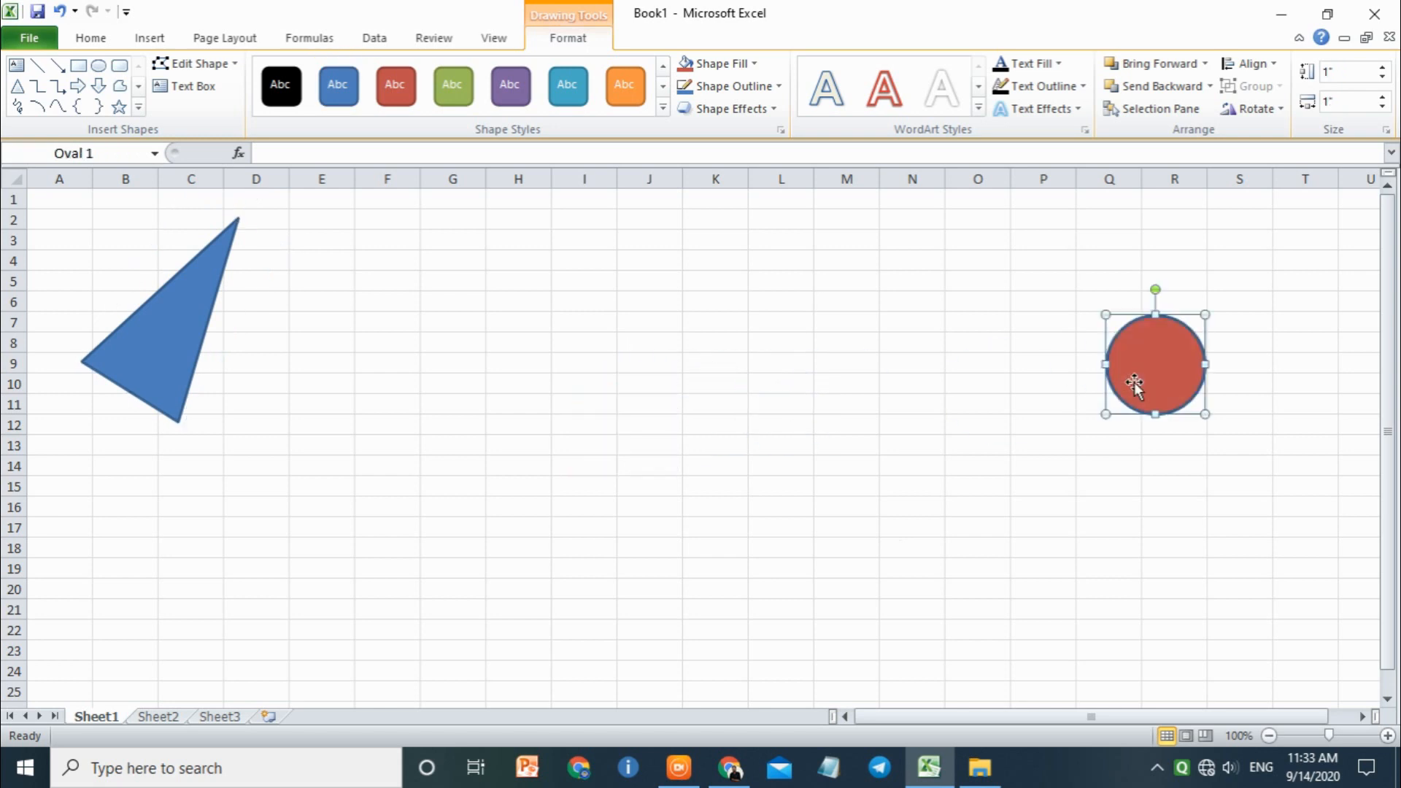
drag(162, 355, 695, 449)
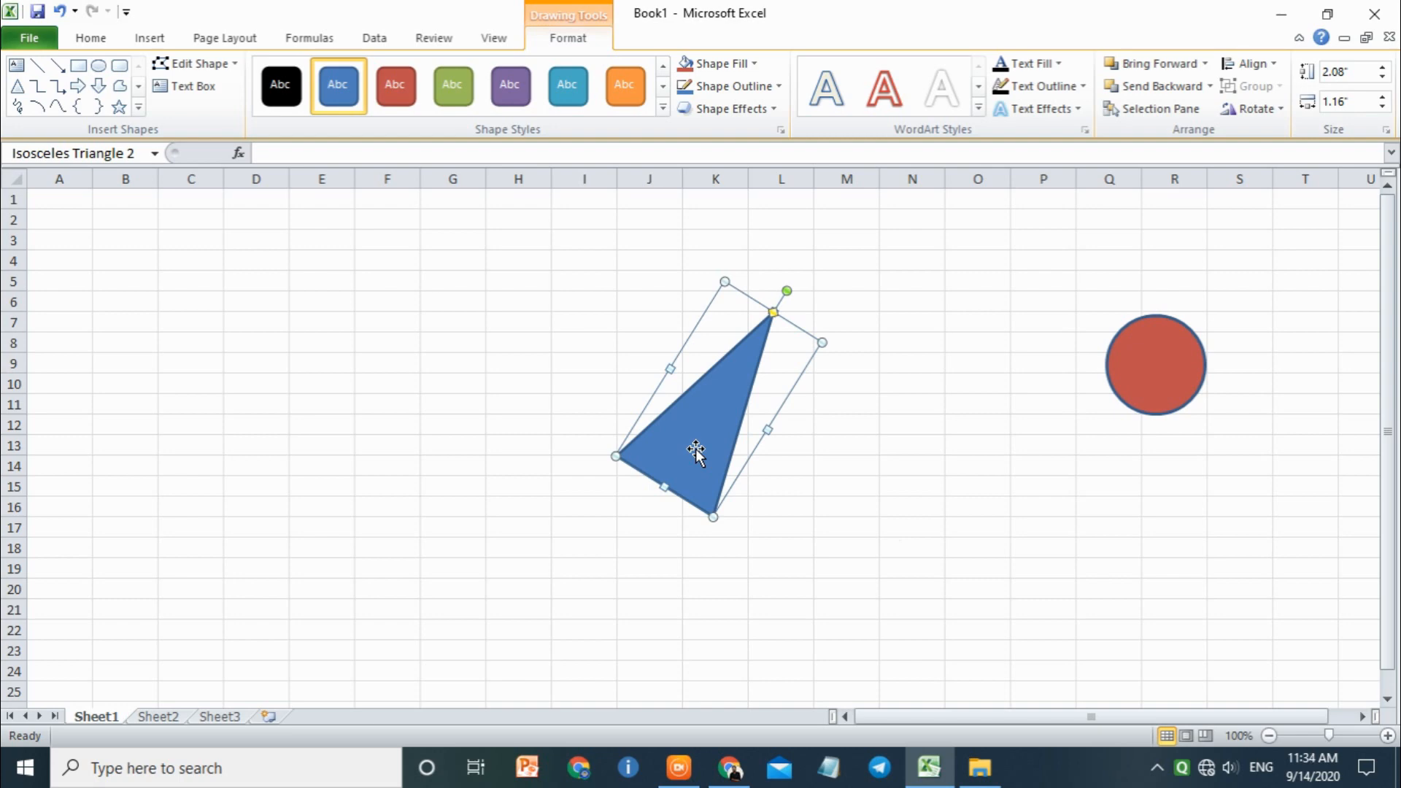
Step: Draw a rectangle about 1.69" high and 2.08" wide across columns E to H, from row 7 down
click(150, 37)
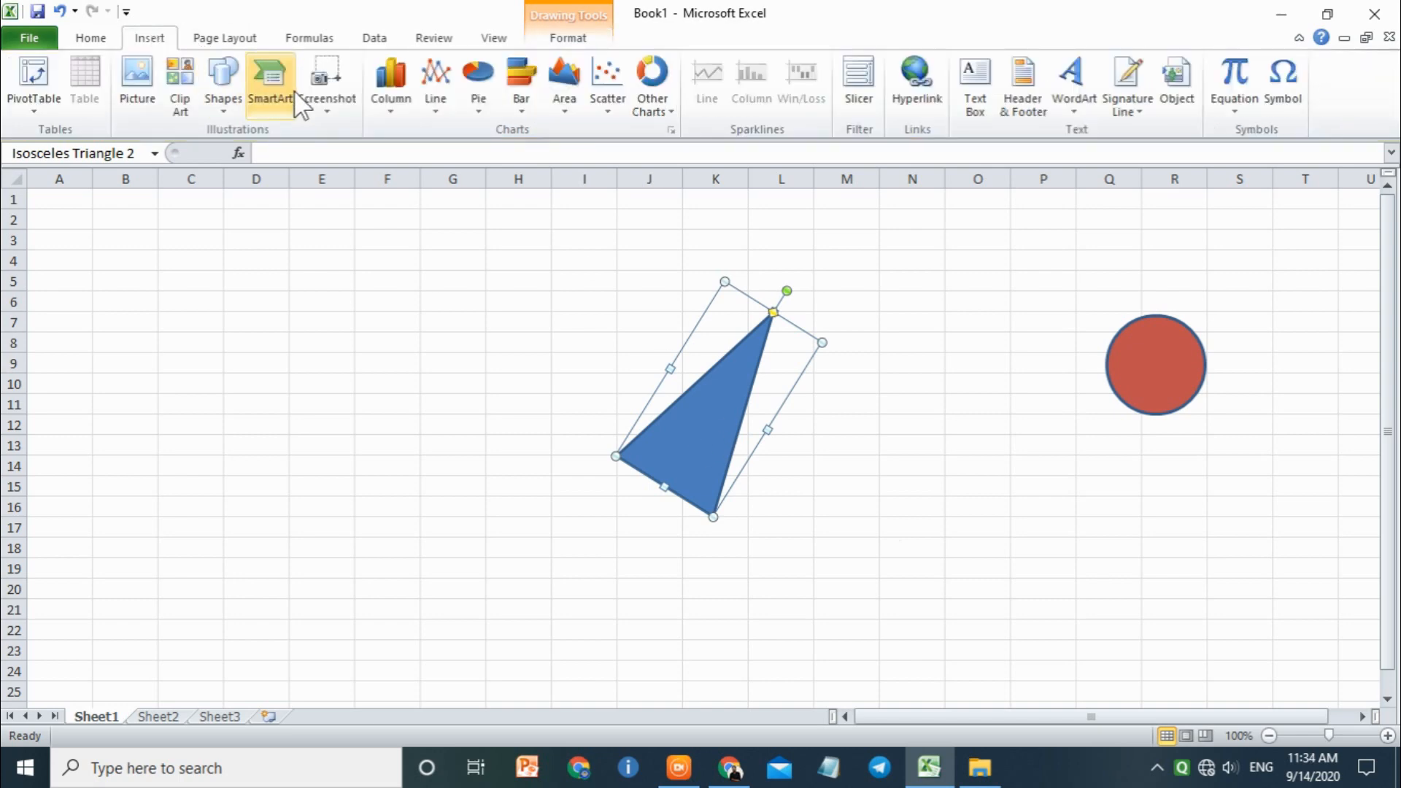
click(235, 77)
click(278, 151)
drag(312, 311, 517, 478)
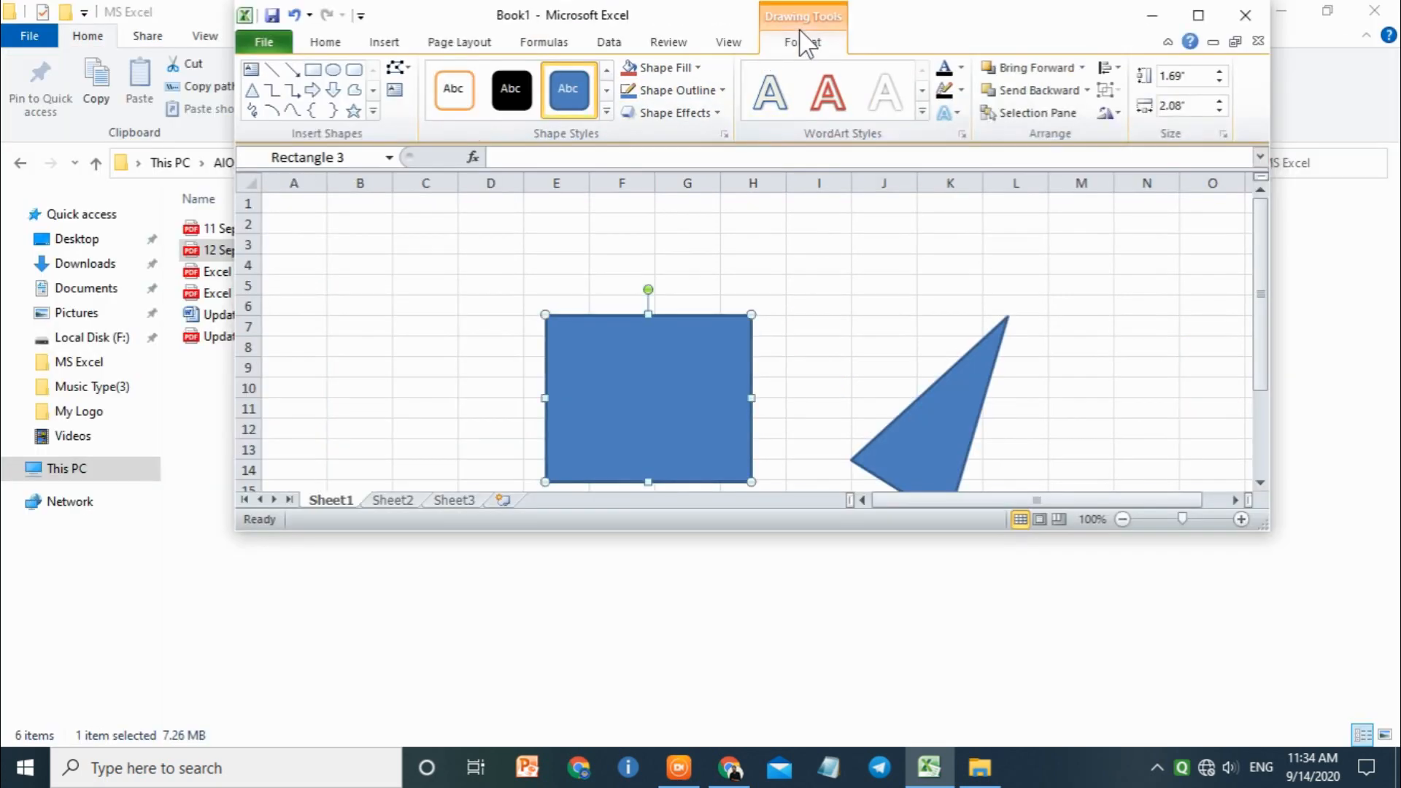
Step: Maximize the workbook window and fill the rectangle with standard Red
double_click(752, 22)
click(717, 64)
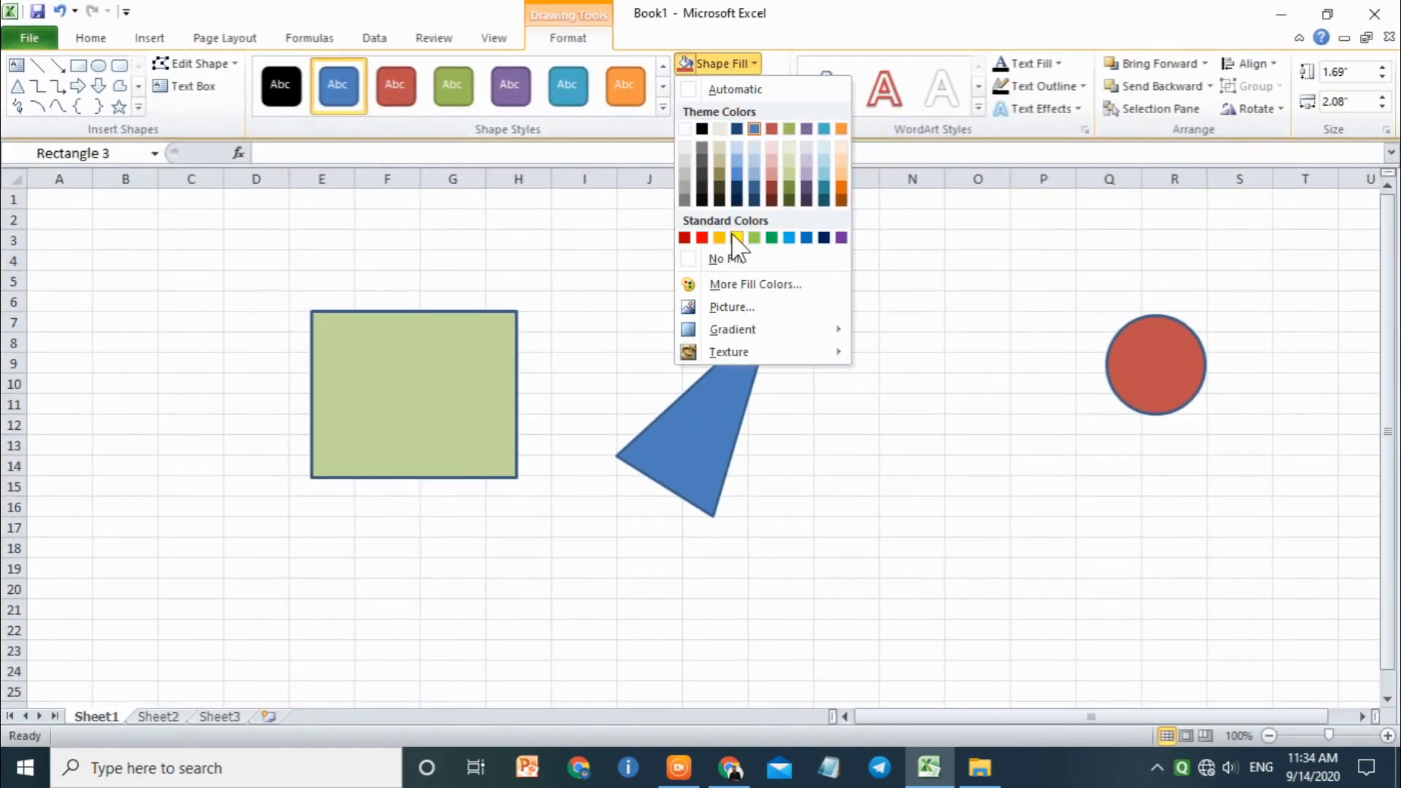
click(701, 237)
click(894, 405)
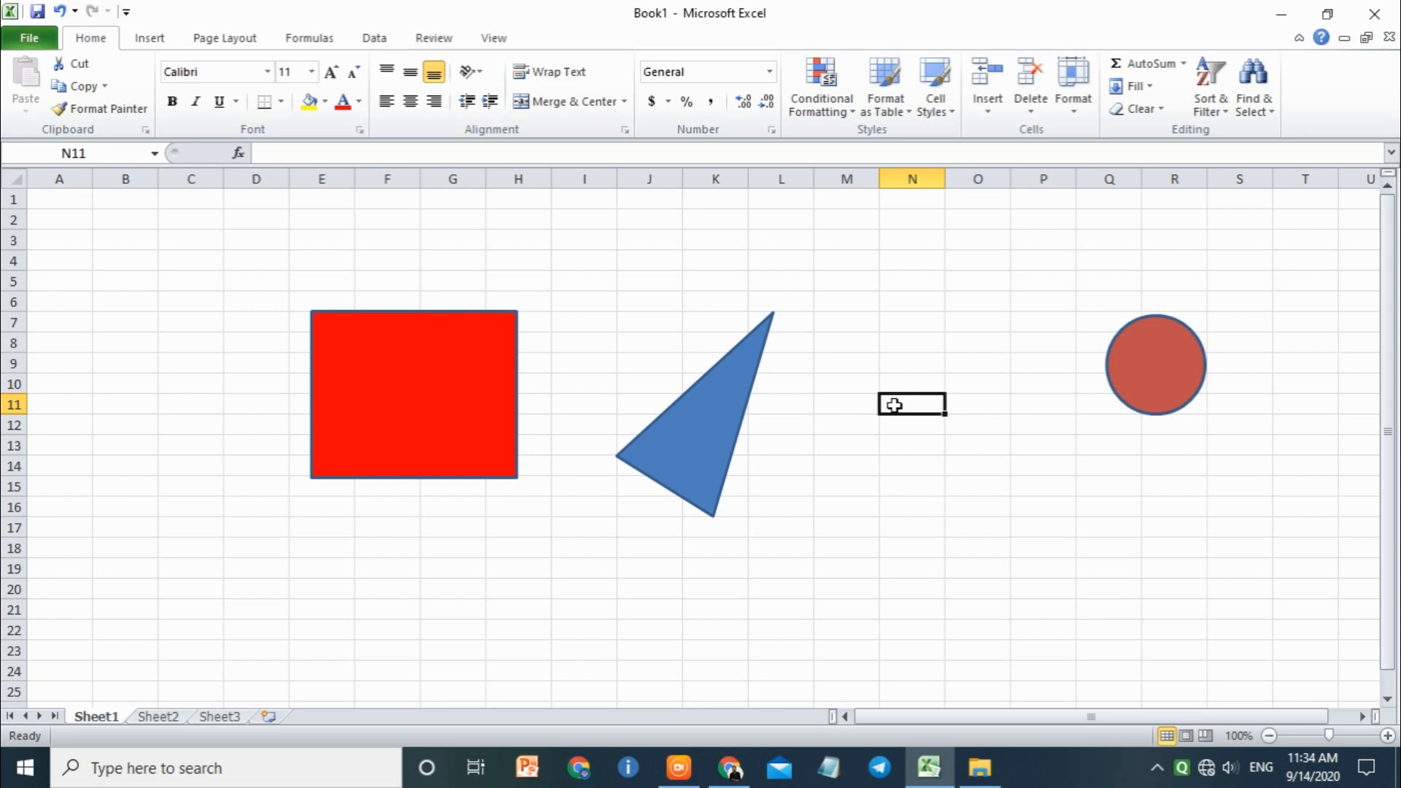
Step: Move the triangle next to the circle across columns M to P, and the rectangle to columns I to L
click(679, 445)
drag(679, 445, 966, 381)
click(1114, 426)
click(988, 395)
drag(413, 397, 656, 363)
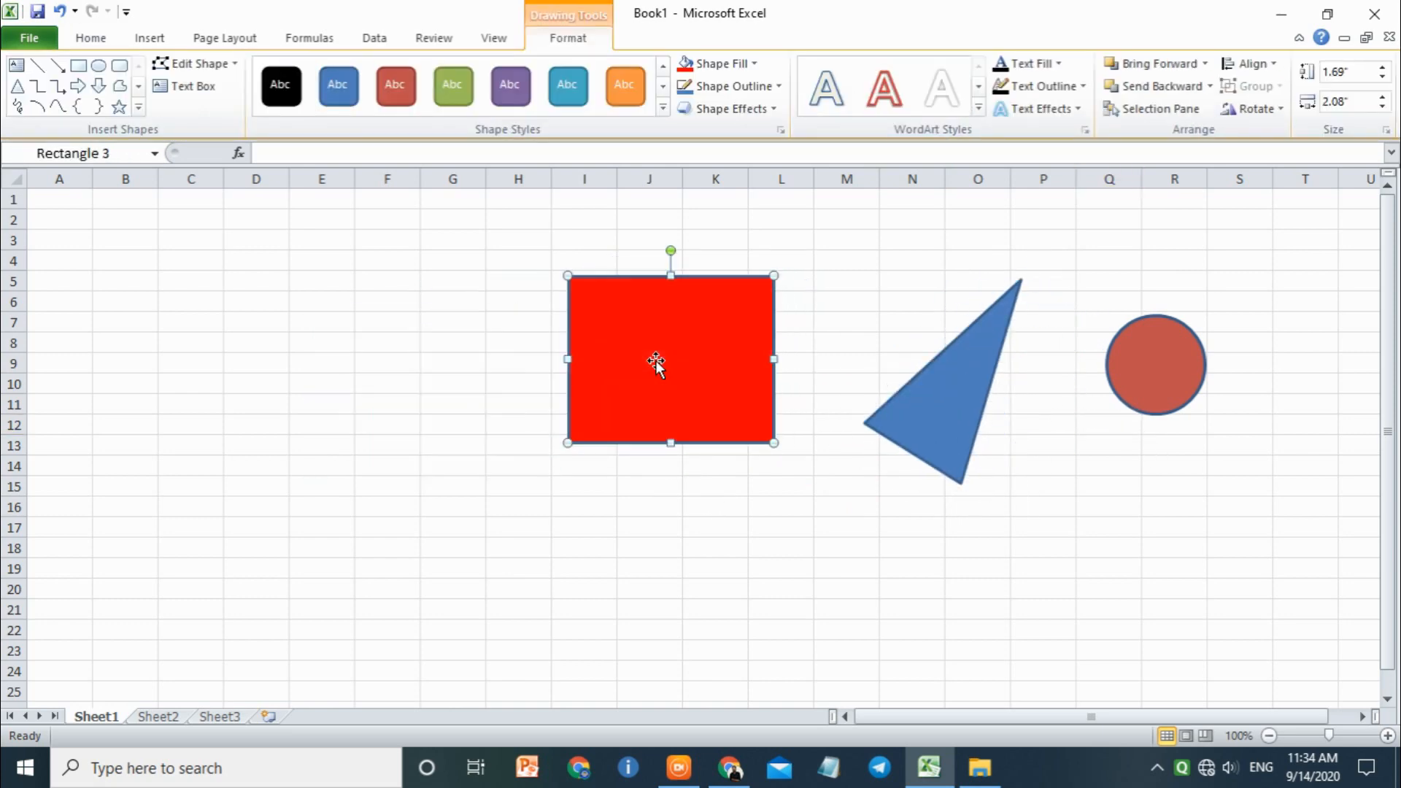
click(865, 507)
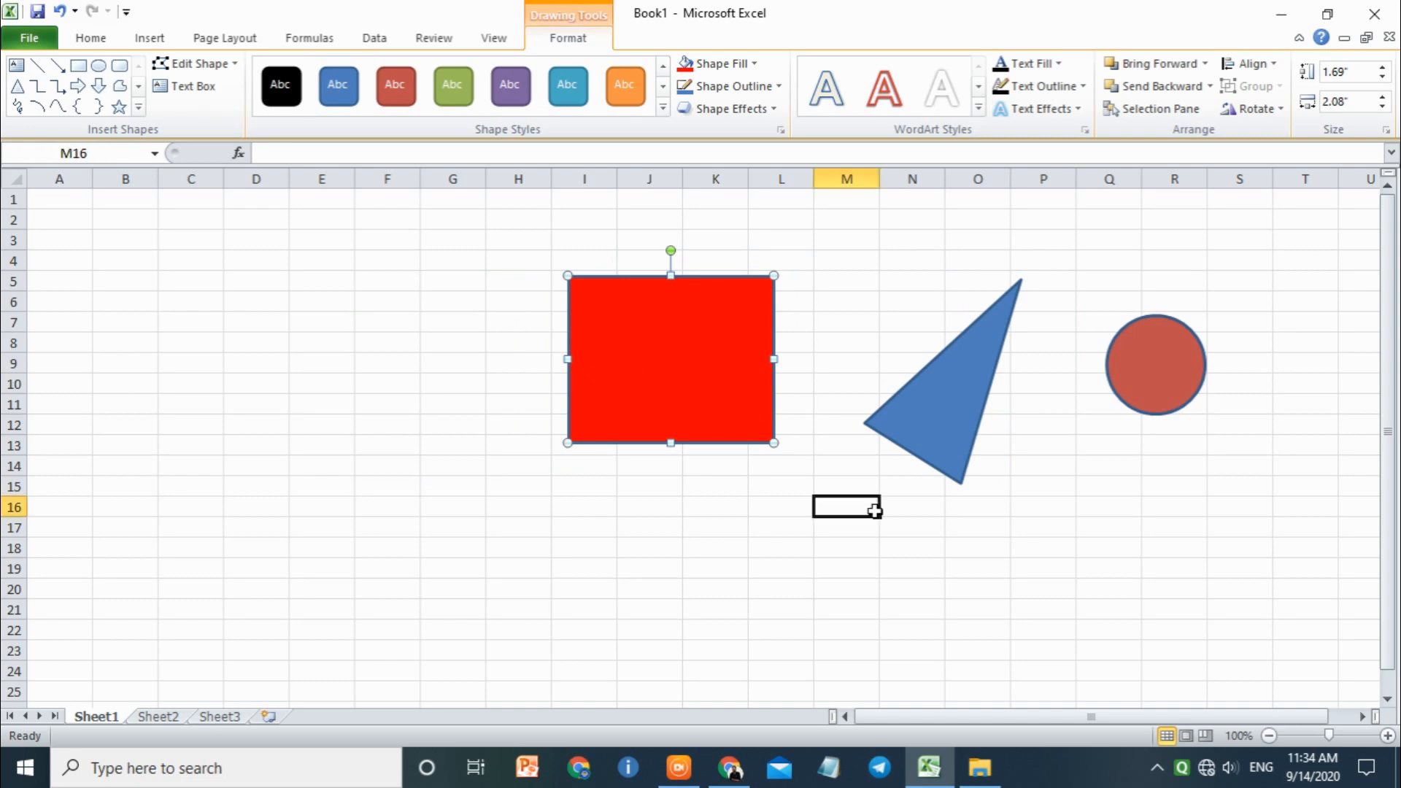
Step: Select the rectangle, triangle and circle together and move them so they span columns D to M, starting in row 6
click(759, 396)
click(817, 524)
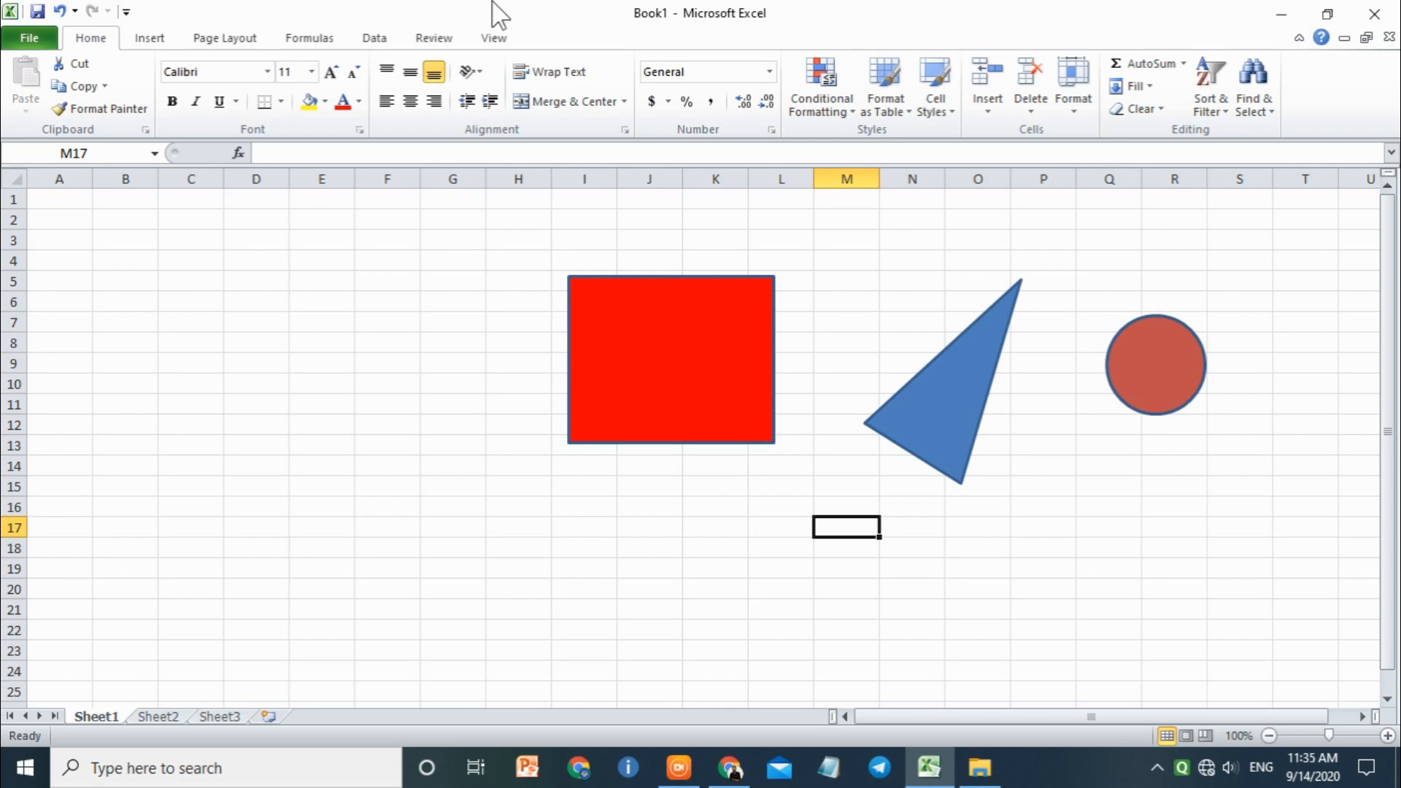
click(245, 42)
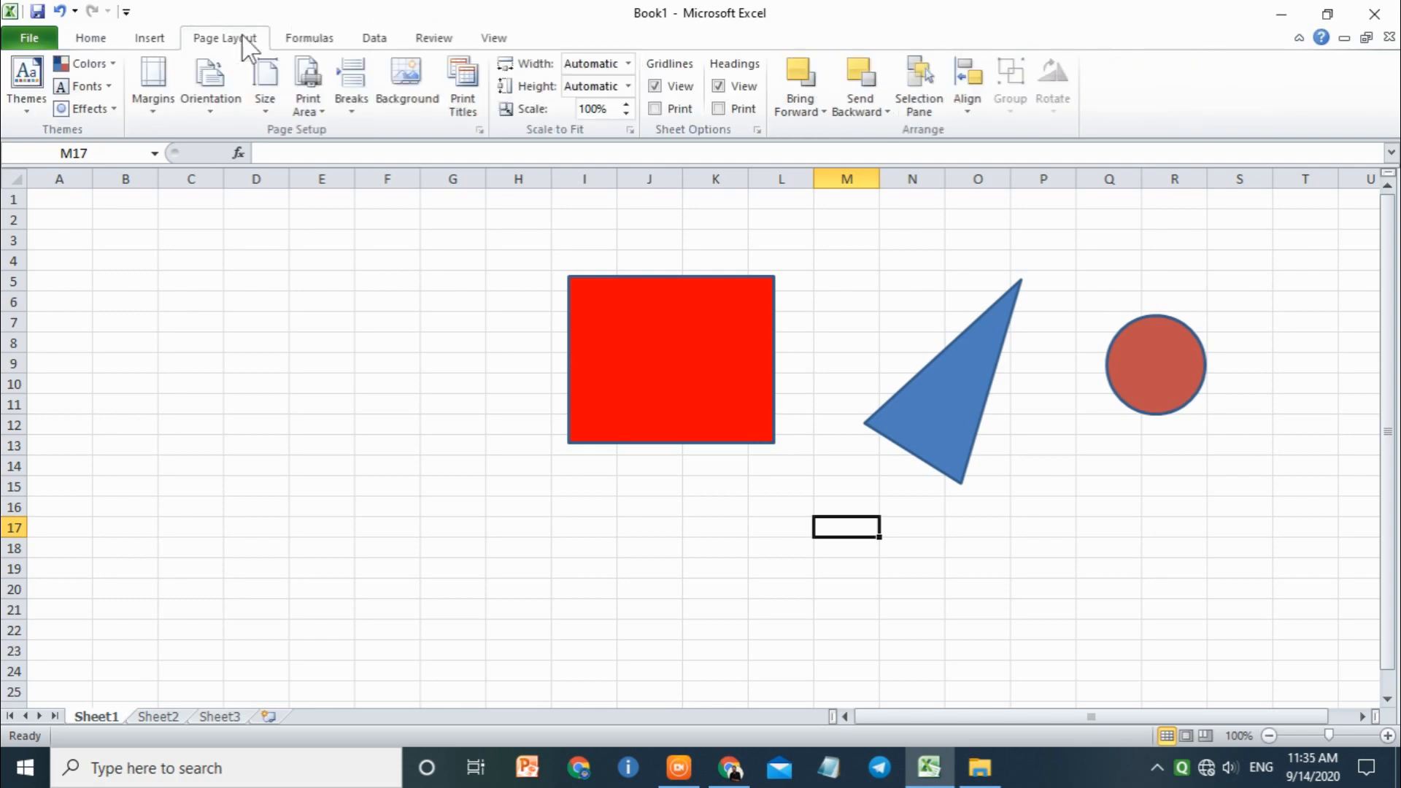
click(690, 361)
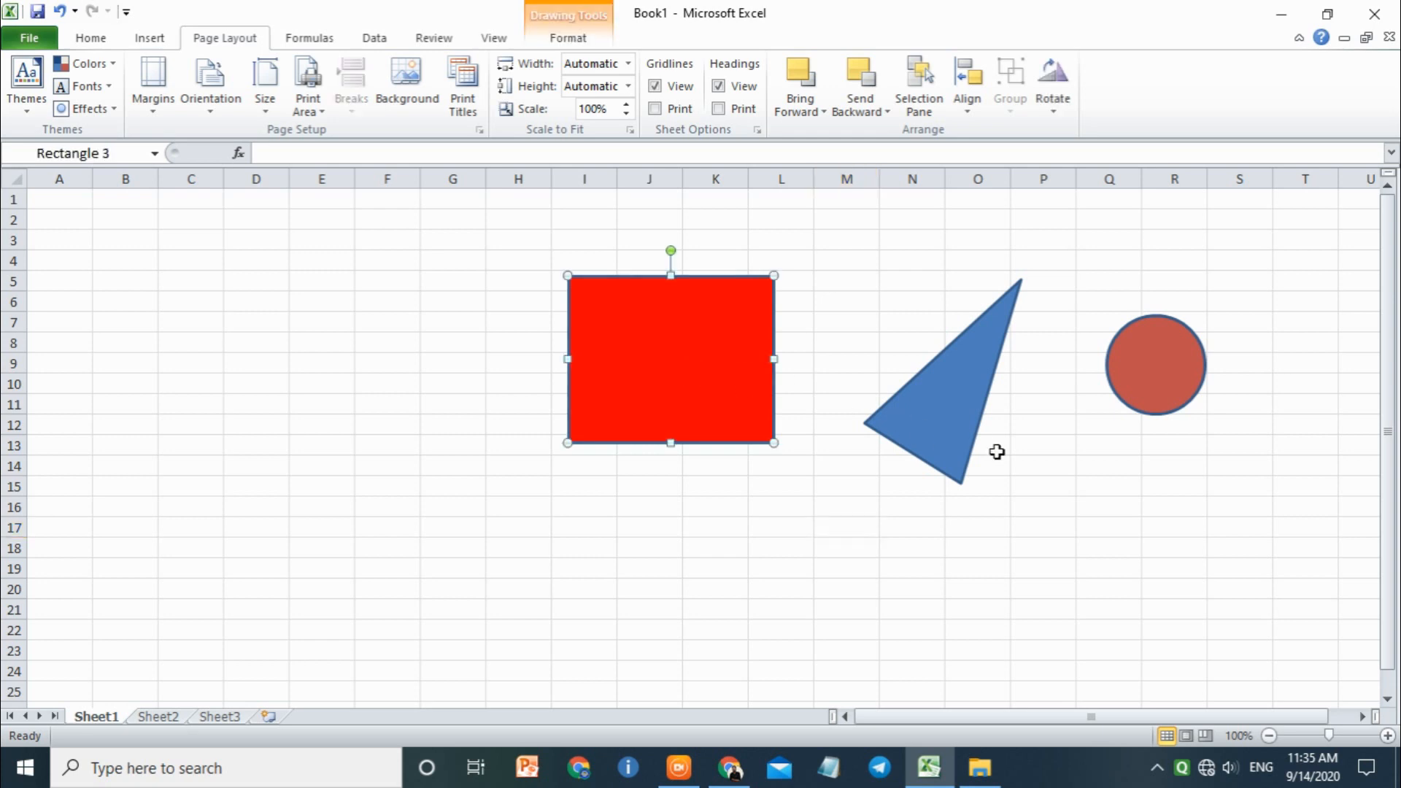
shift+click(932, 423)
shift+click(1151, 405)
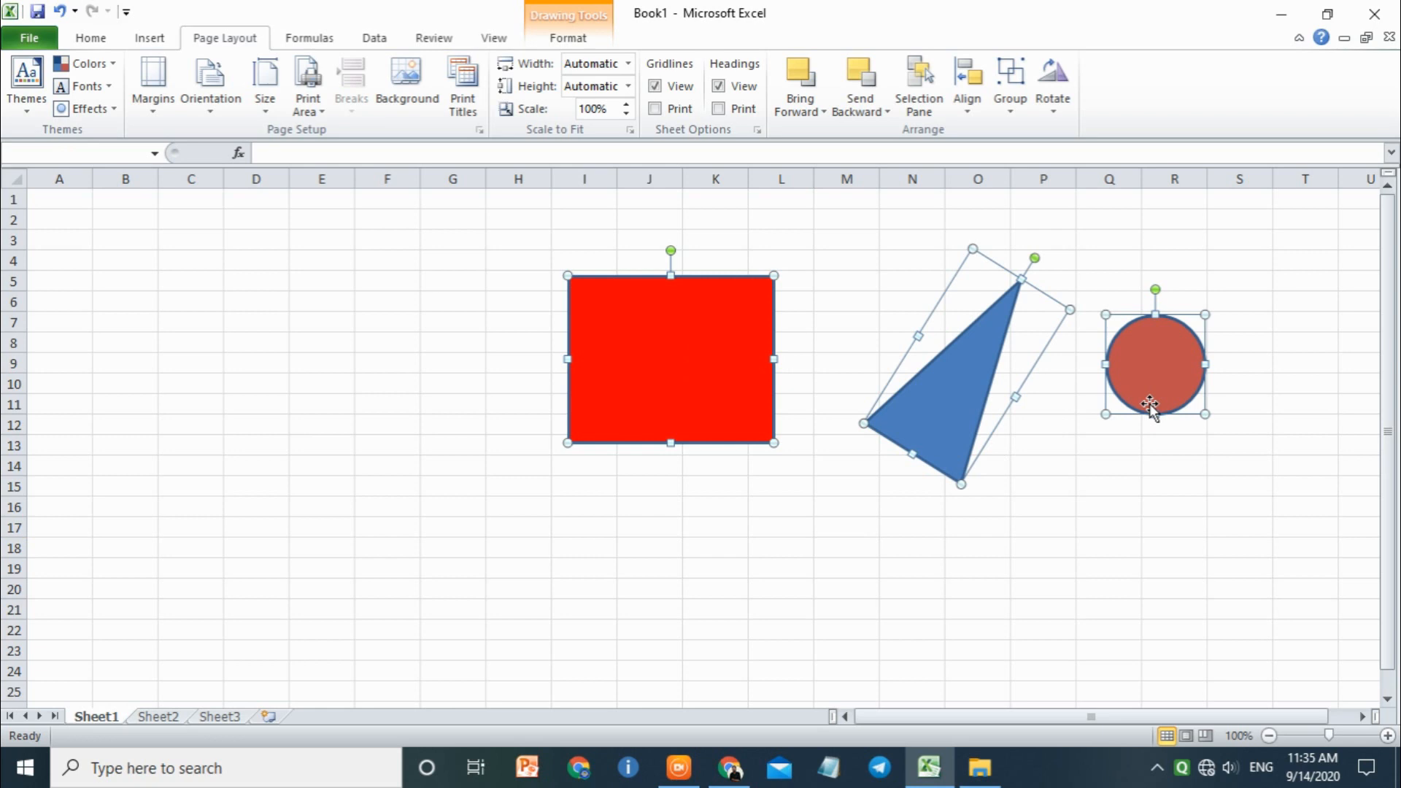
drag(957, 403, 586, 443)
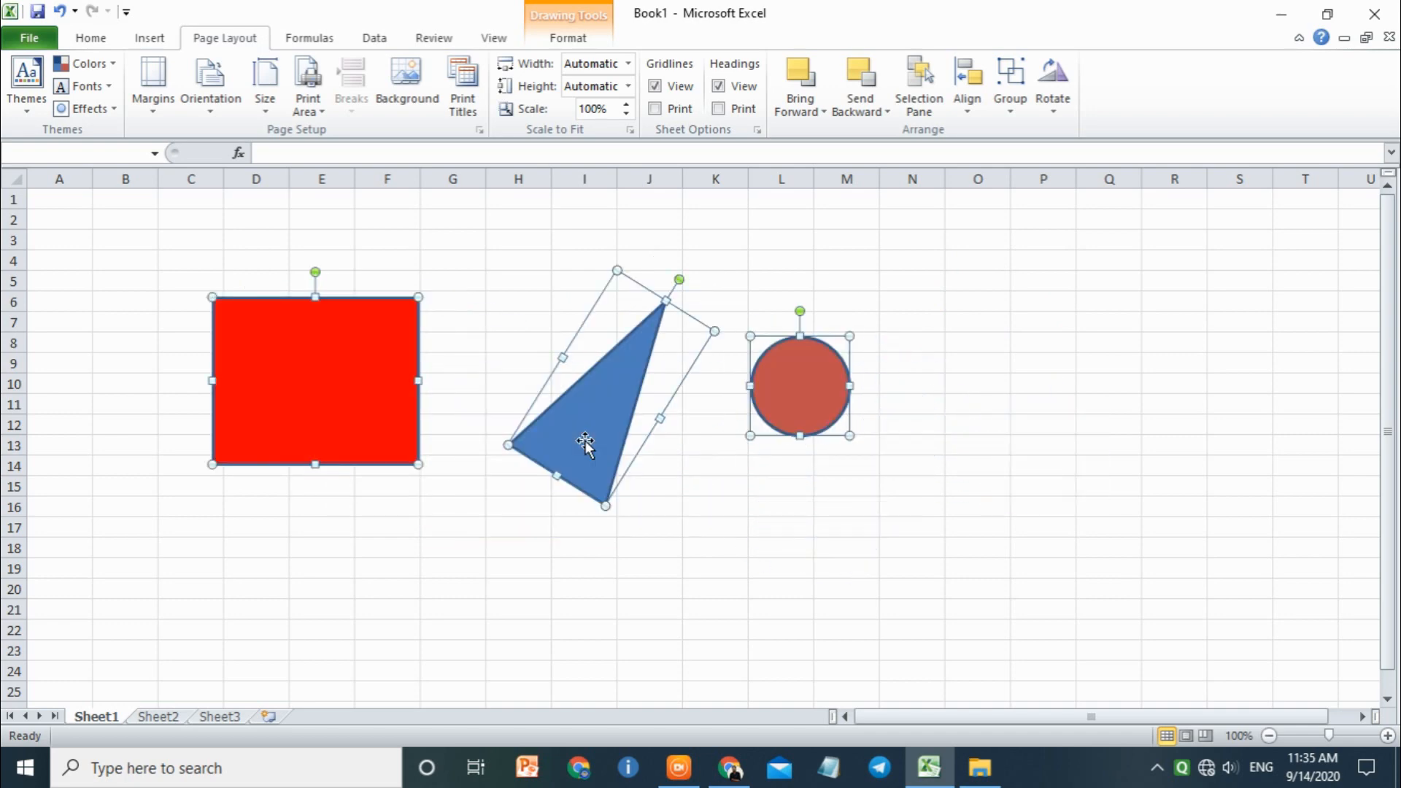
Step: Reselect the triangle, rectangle and circle together and group them into one object
click(1099, 379)
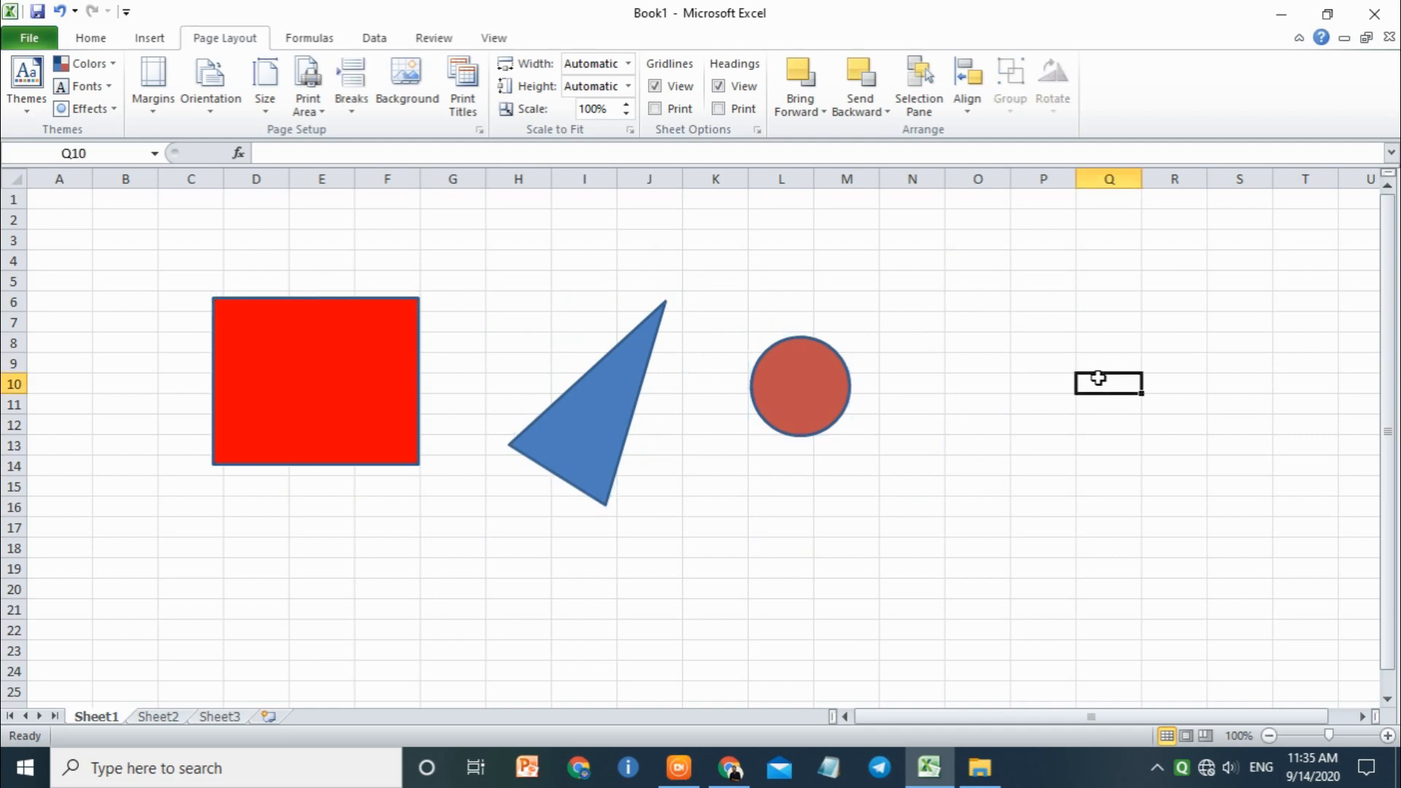
click(567, 412)
click(354, 377)
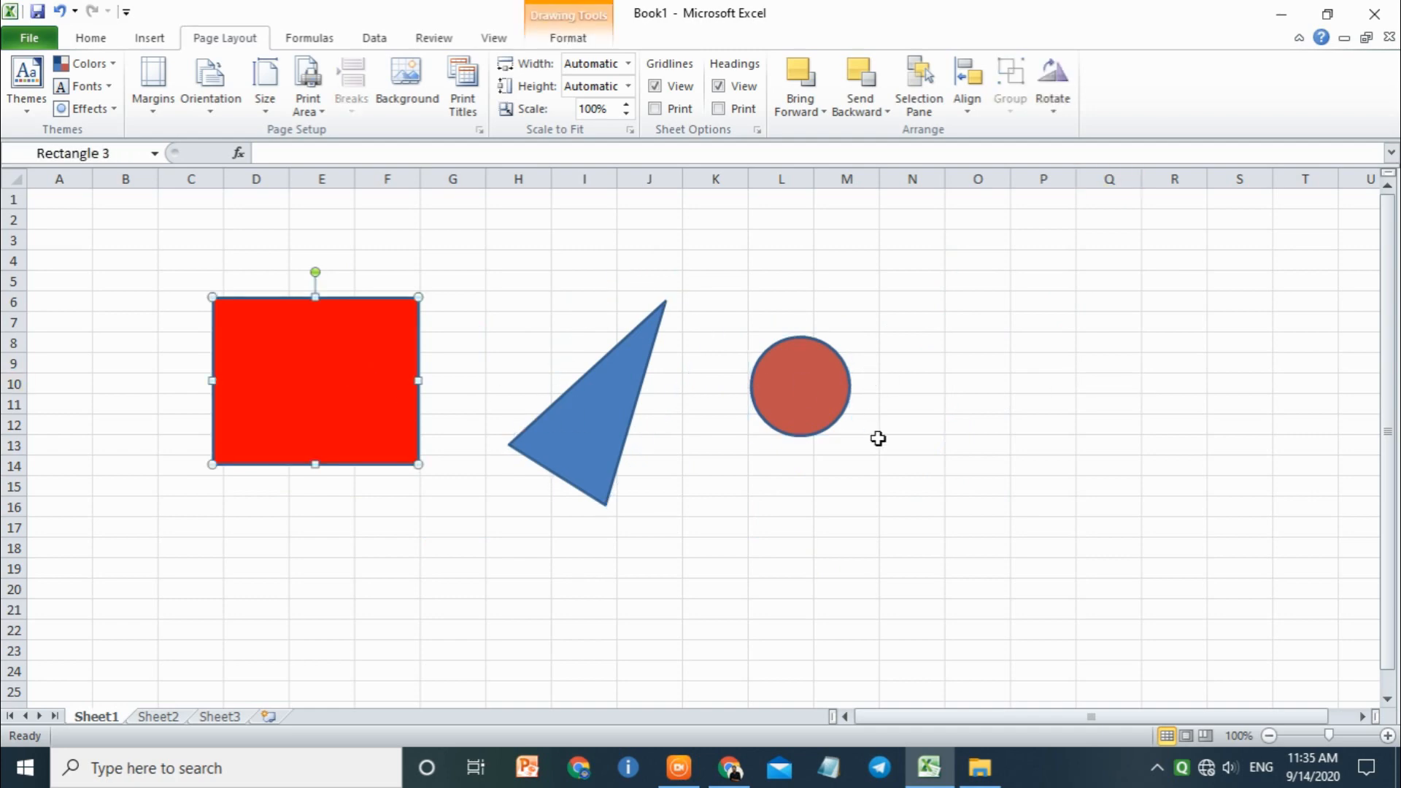
click(501, 424)
click(606, 413)
shift+click(344, 394)
shift+click(814, 401)
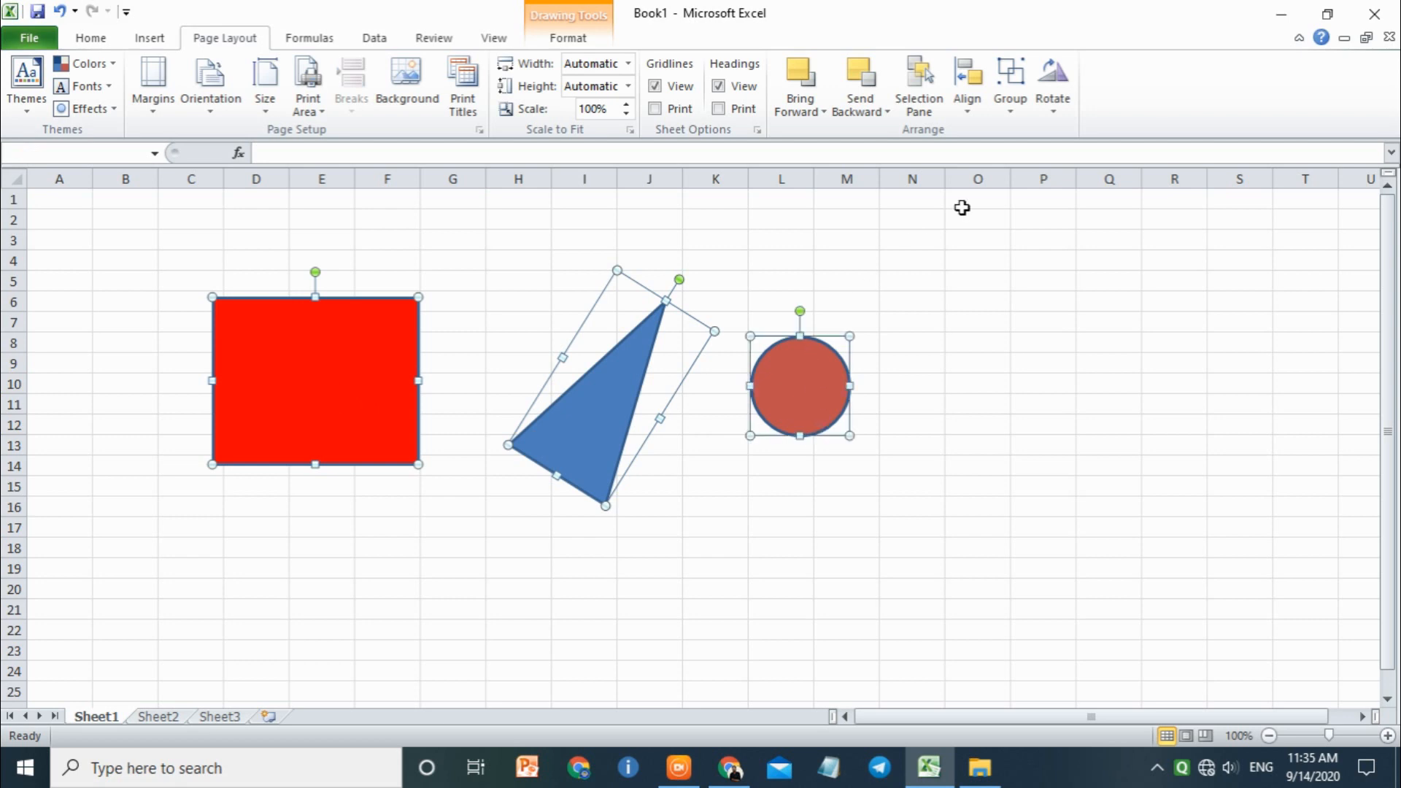
click(1022, 108)
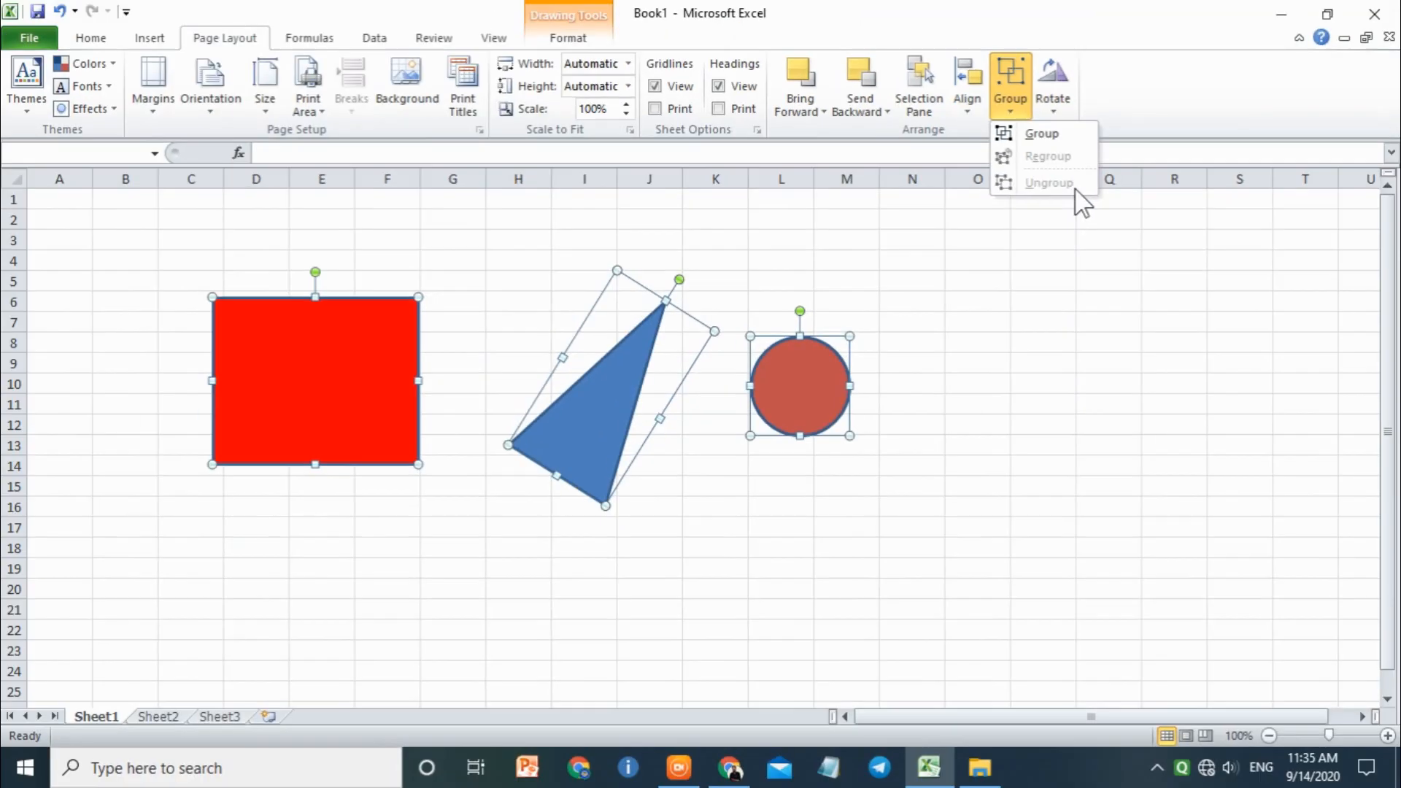
click(1041, 135)
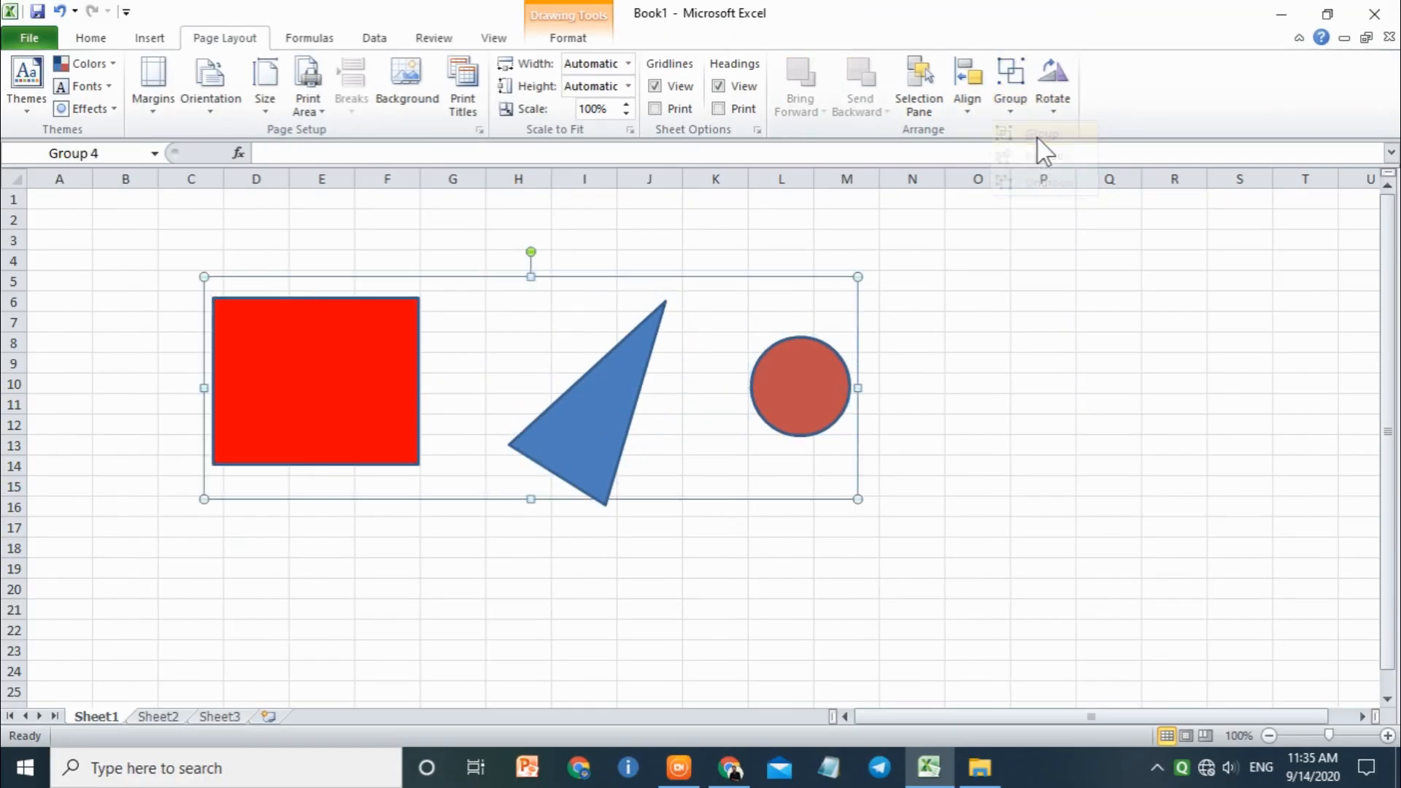
Step: Shift the grouped shapes slightly so the rectangle spans columns D to G
drag(719, 487, 806, 486)
click(1026, 475)
click(1270, 304)
click(1192, 382)
click(1175, 485)
click(945, 567)
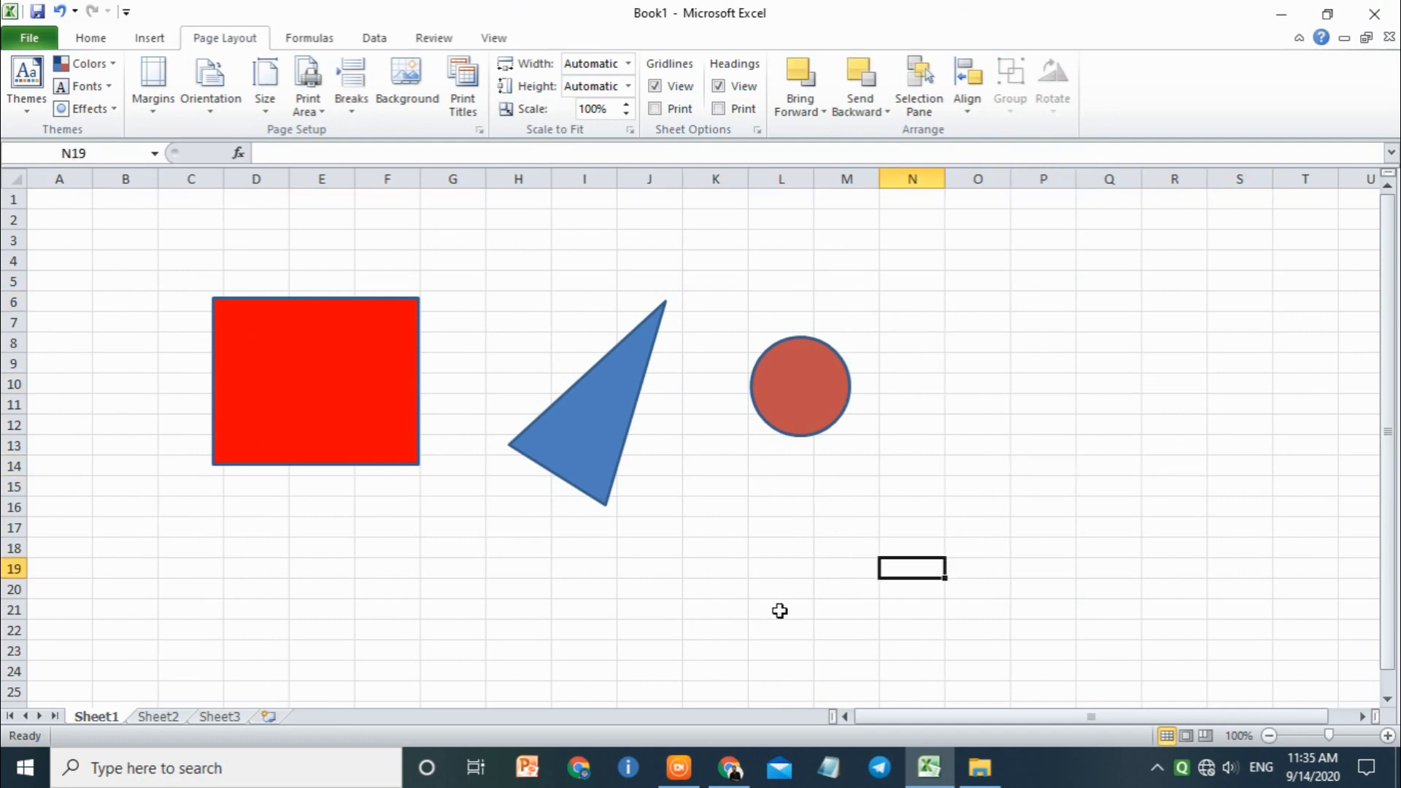
click(351, 445)
mouse_move(354, 431)
mouse_down()
mouse_move(744, 441)
mouse_move(419, 440)
mouse_move(683, 414)
mouse_move(379, 438)
mouse_up()
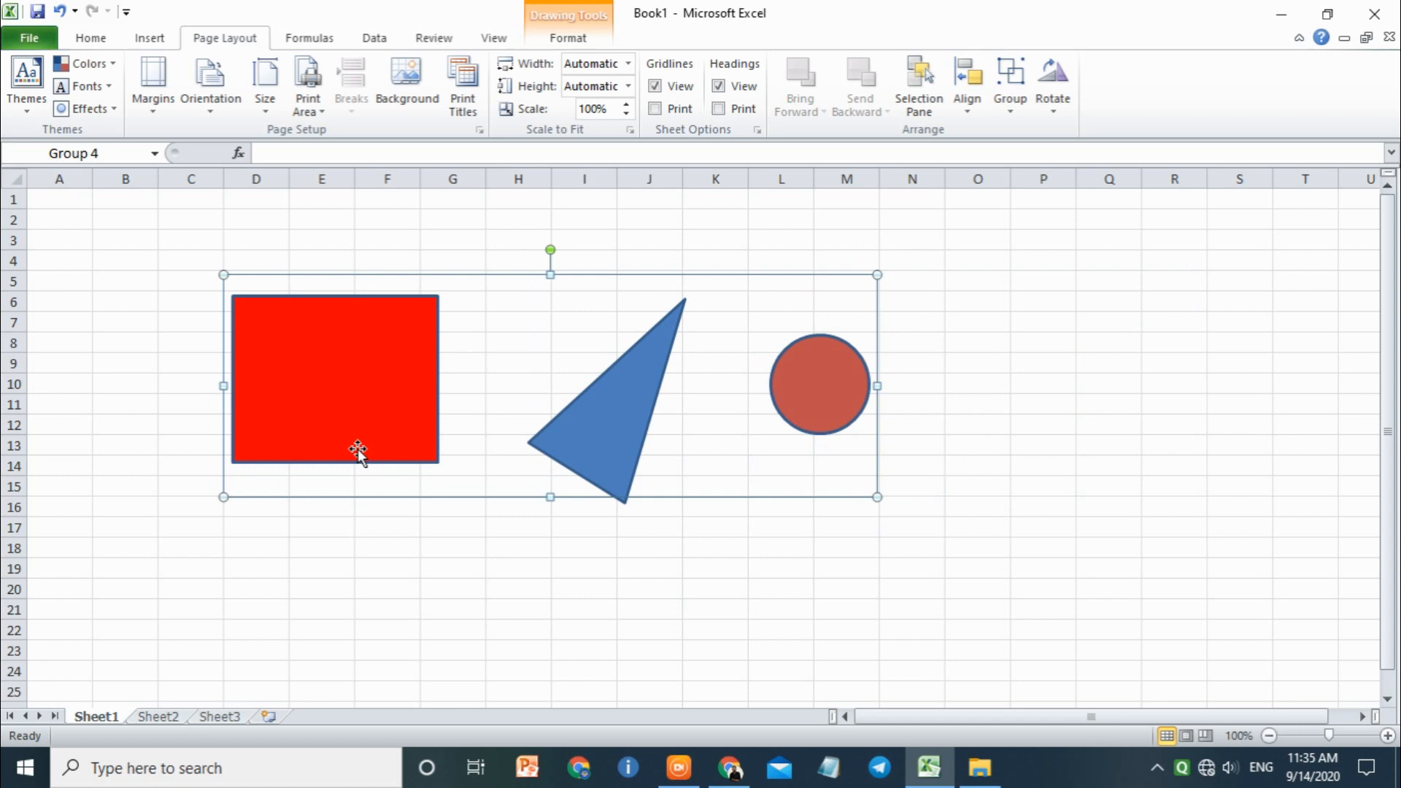
Step: Ungroup the three shapes and look through the alignment options for them
click(1011, 113)
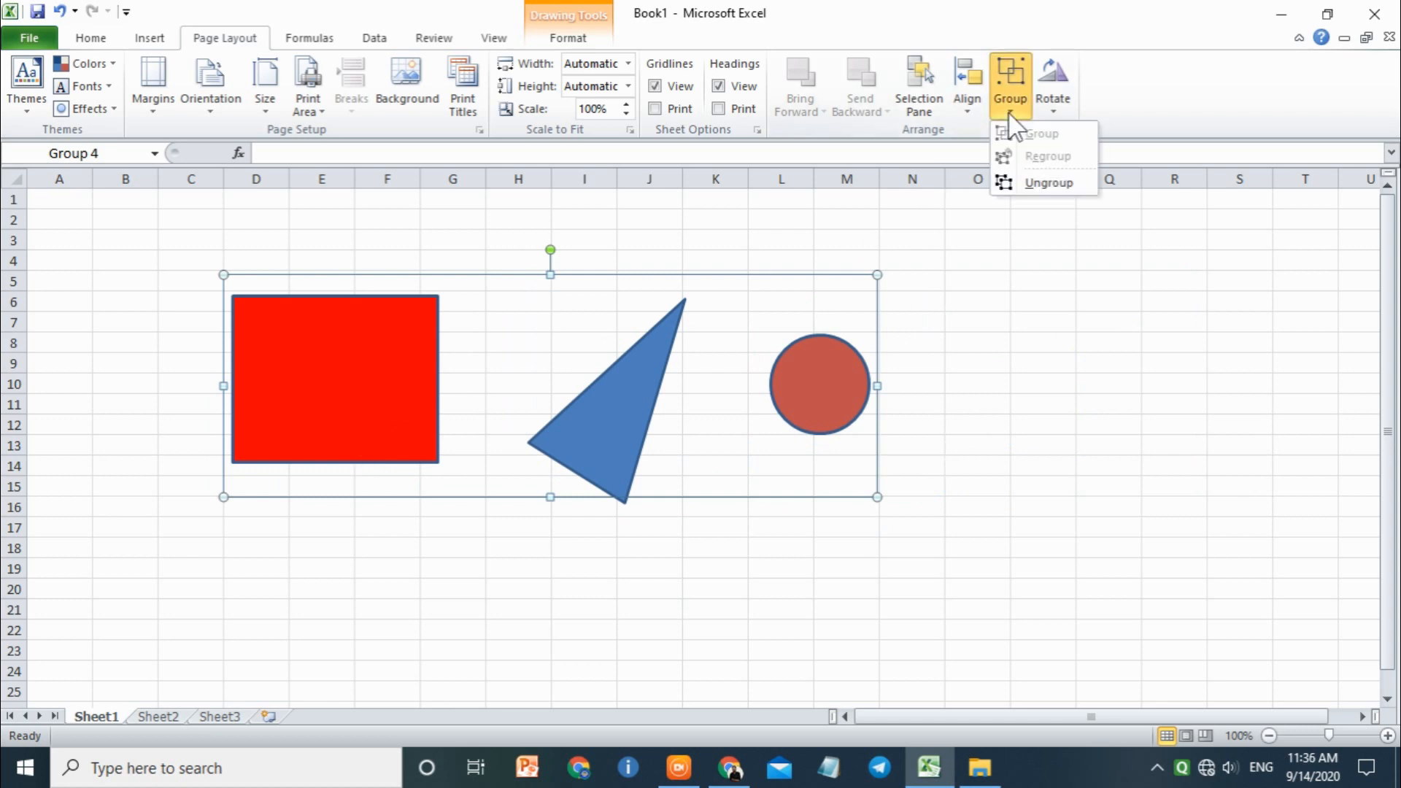
click(1046, 184)
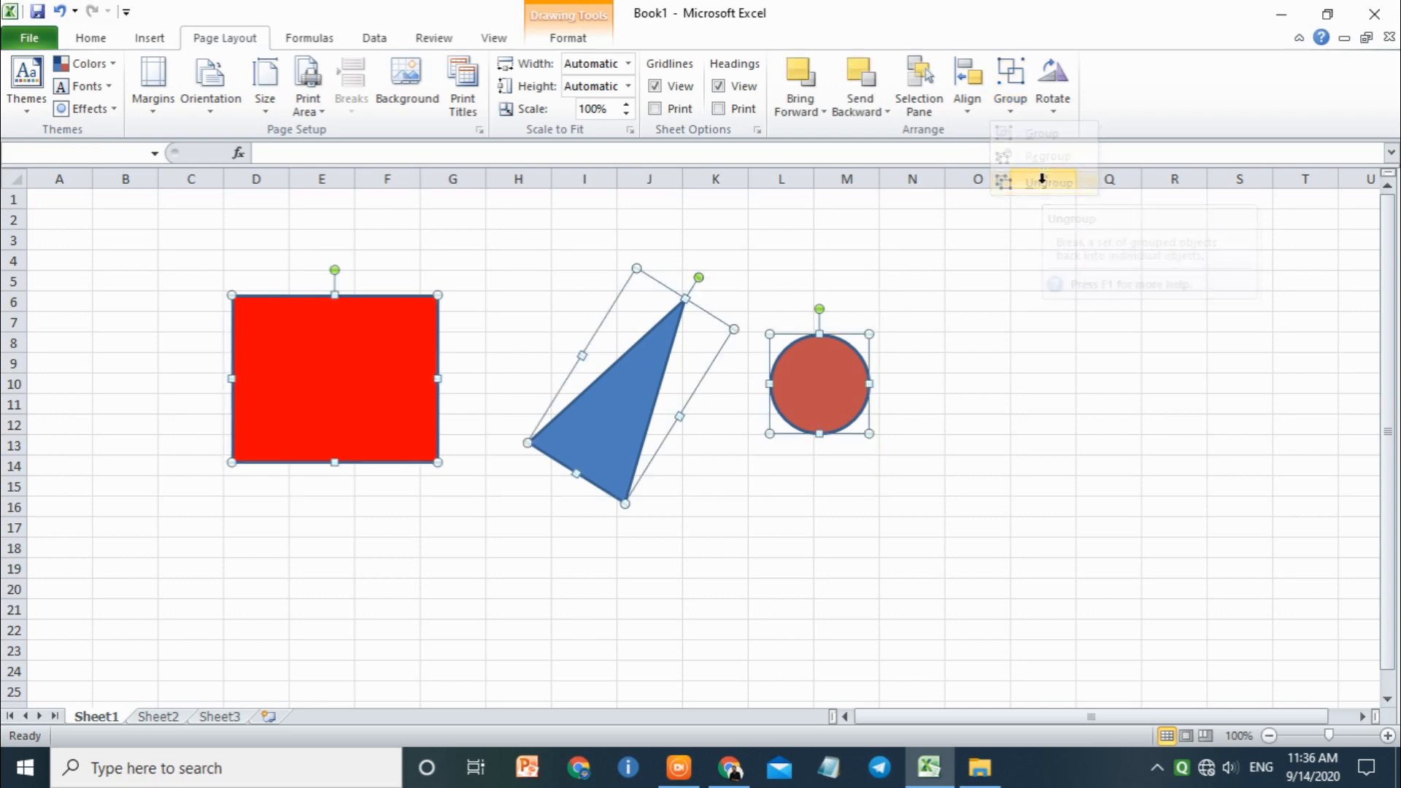
click(971, 106)
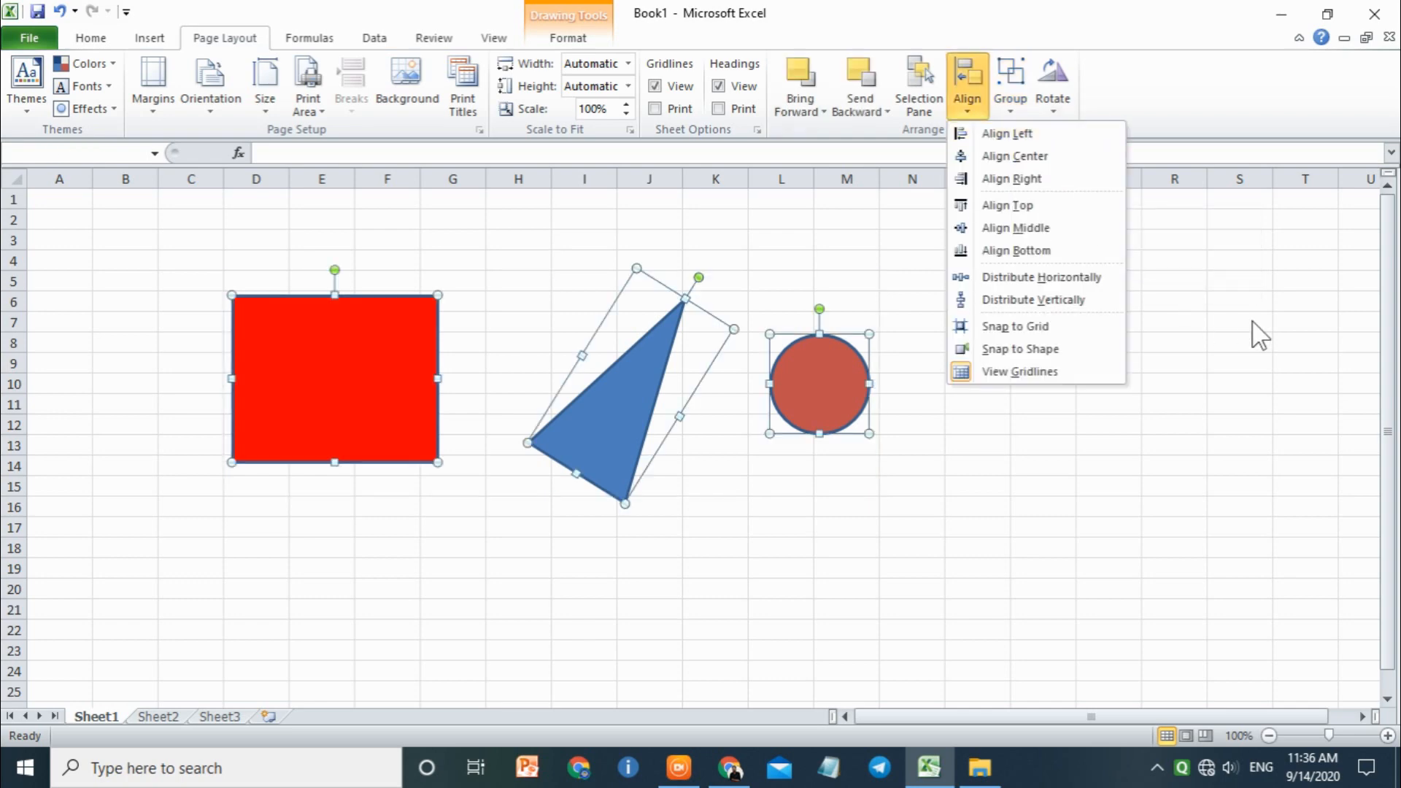
click(1097, 316)
click(1097, 316)
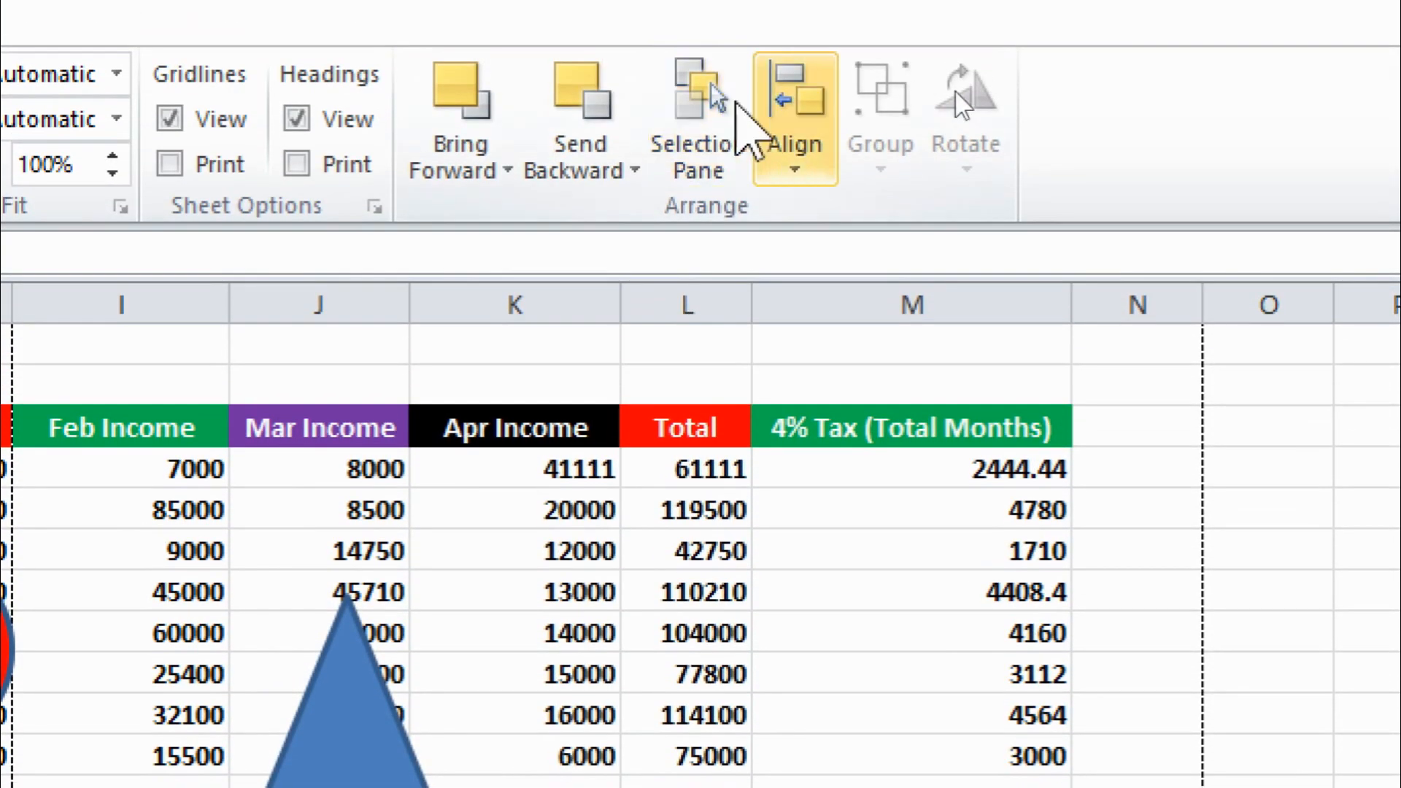
Step: Move the red circle onto the 4% Tax column, over rows 8 to 13
click(792, 164)
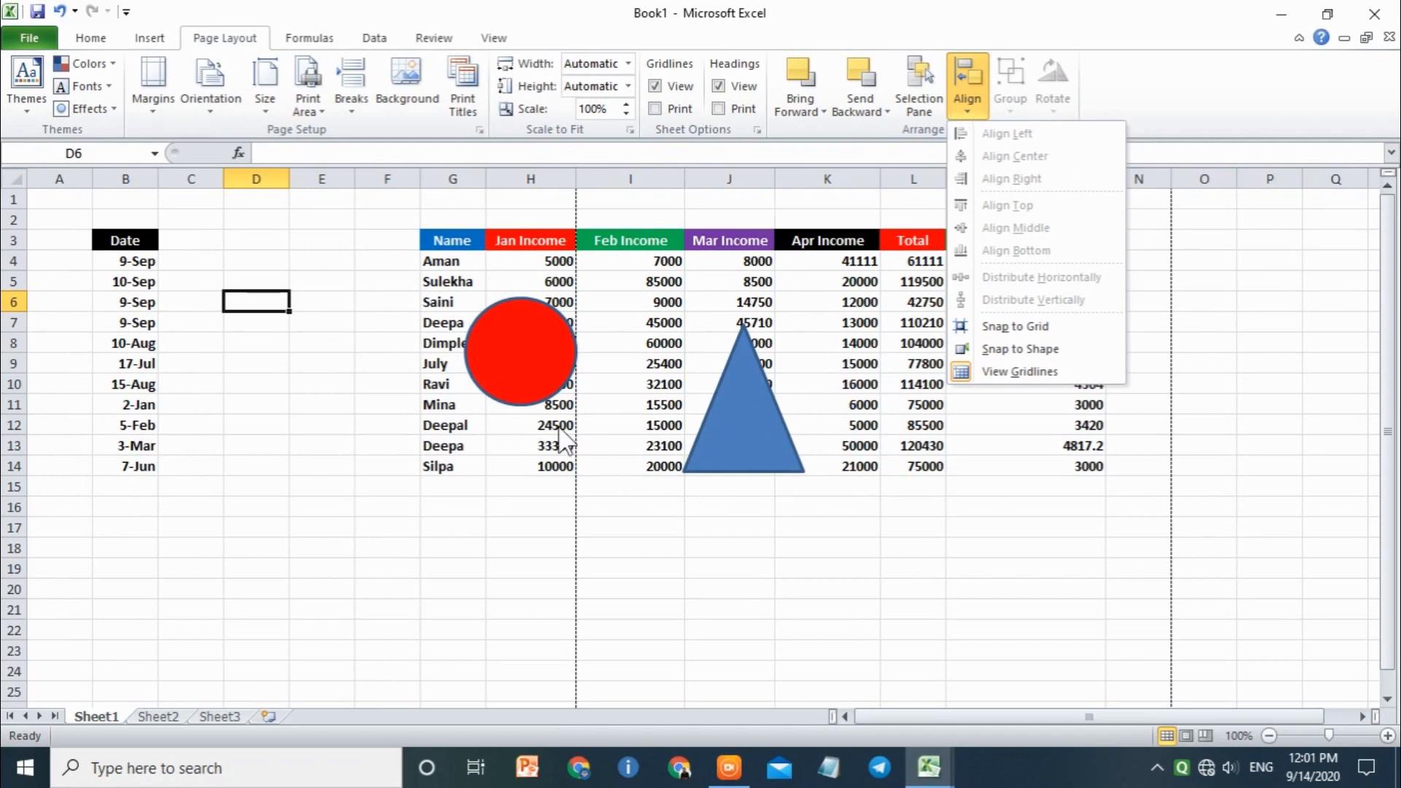
click(507, 422)
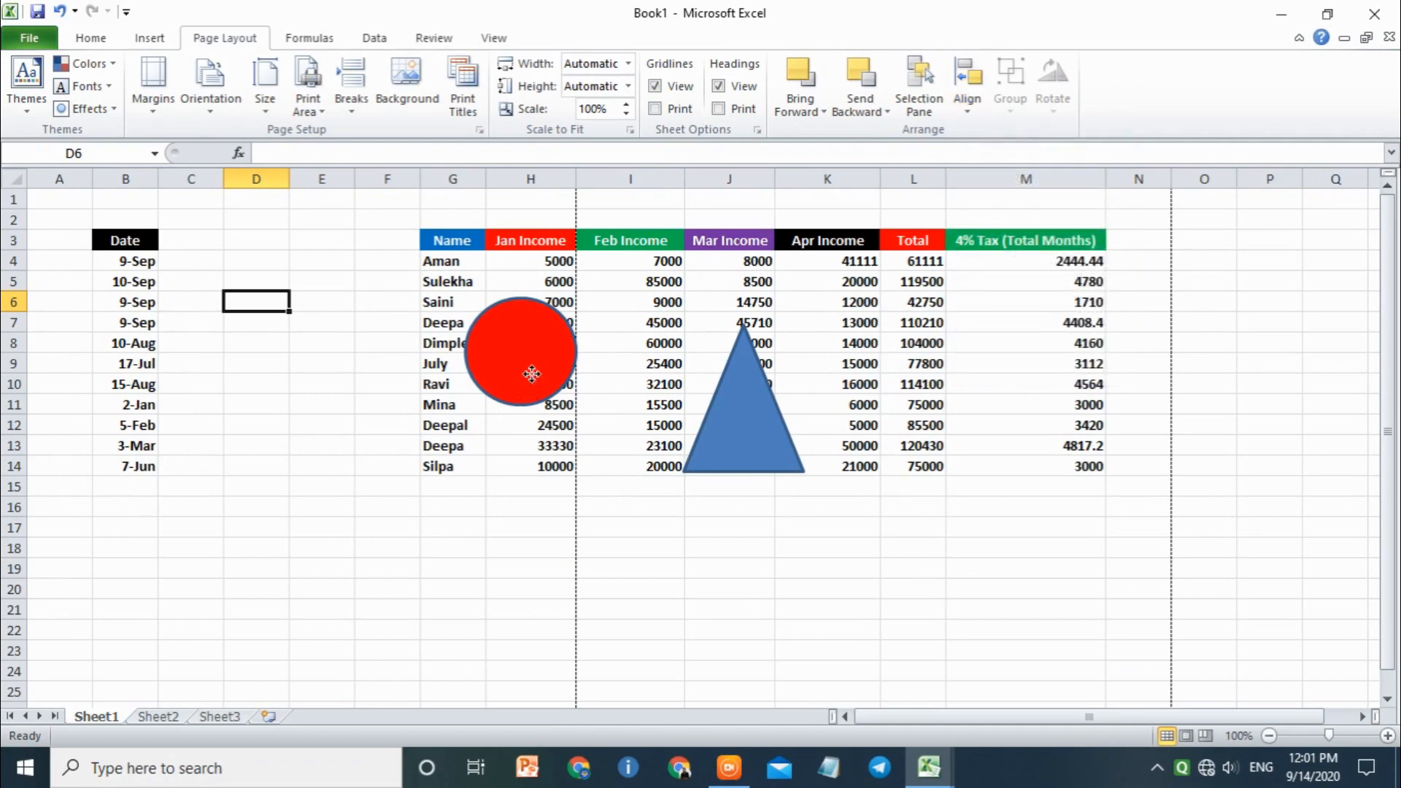
drag(531, 378, 477, 469)
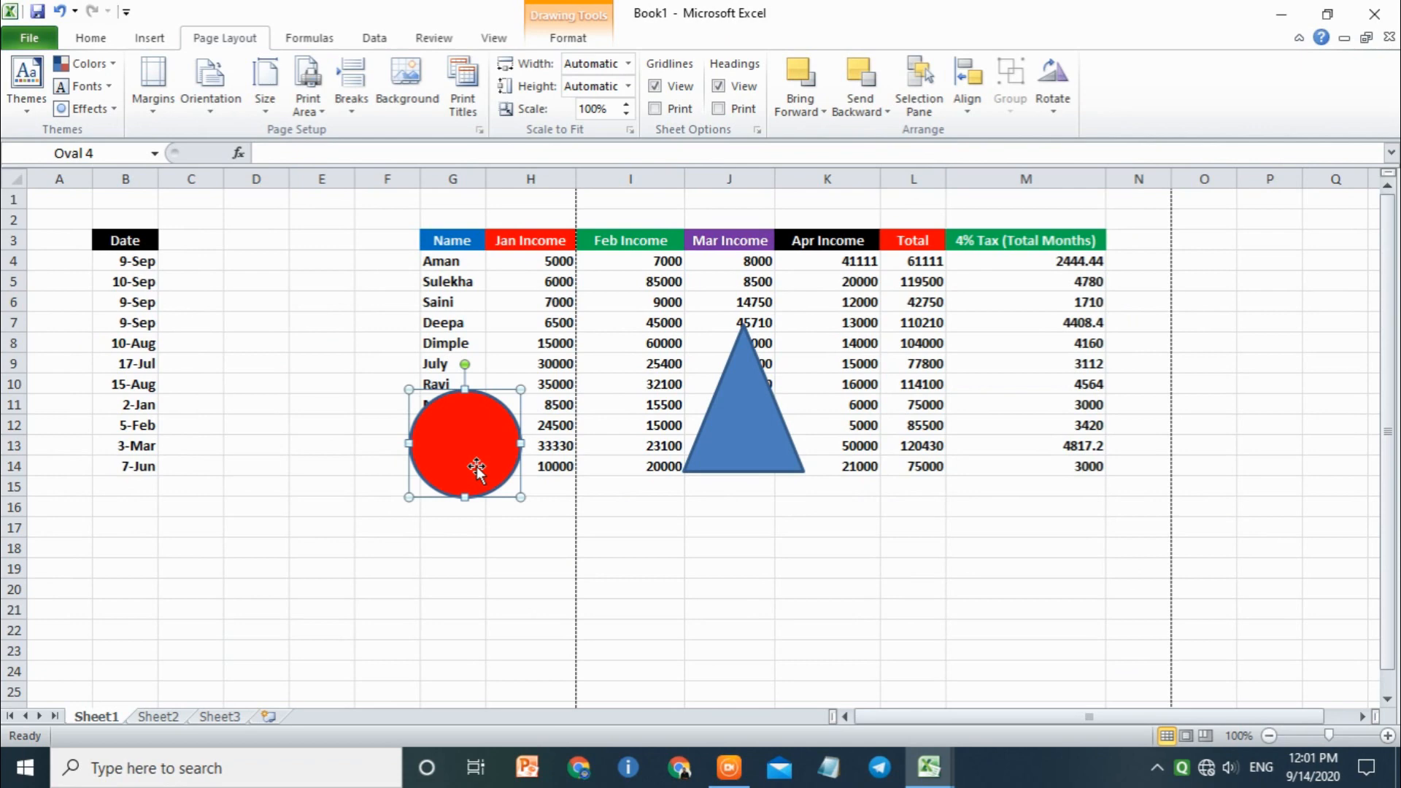
click(685, 549)
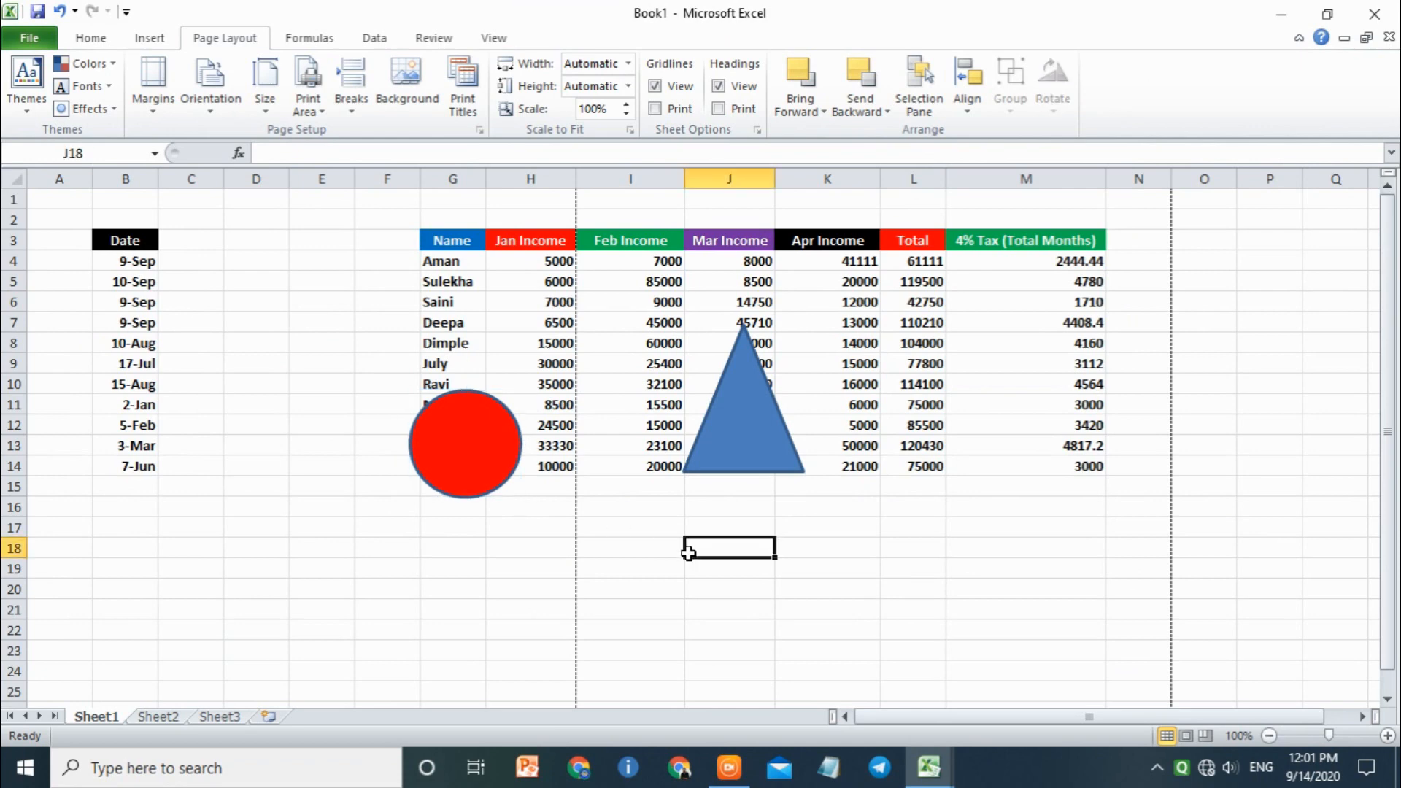
click(478, 441)
drag(479, 441, 1027, 390)
Step: Examine the alignment options with only the circle selected and with only the triangle selected
click(968, 109)
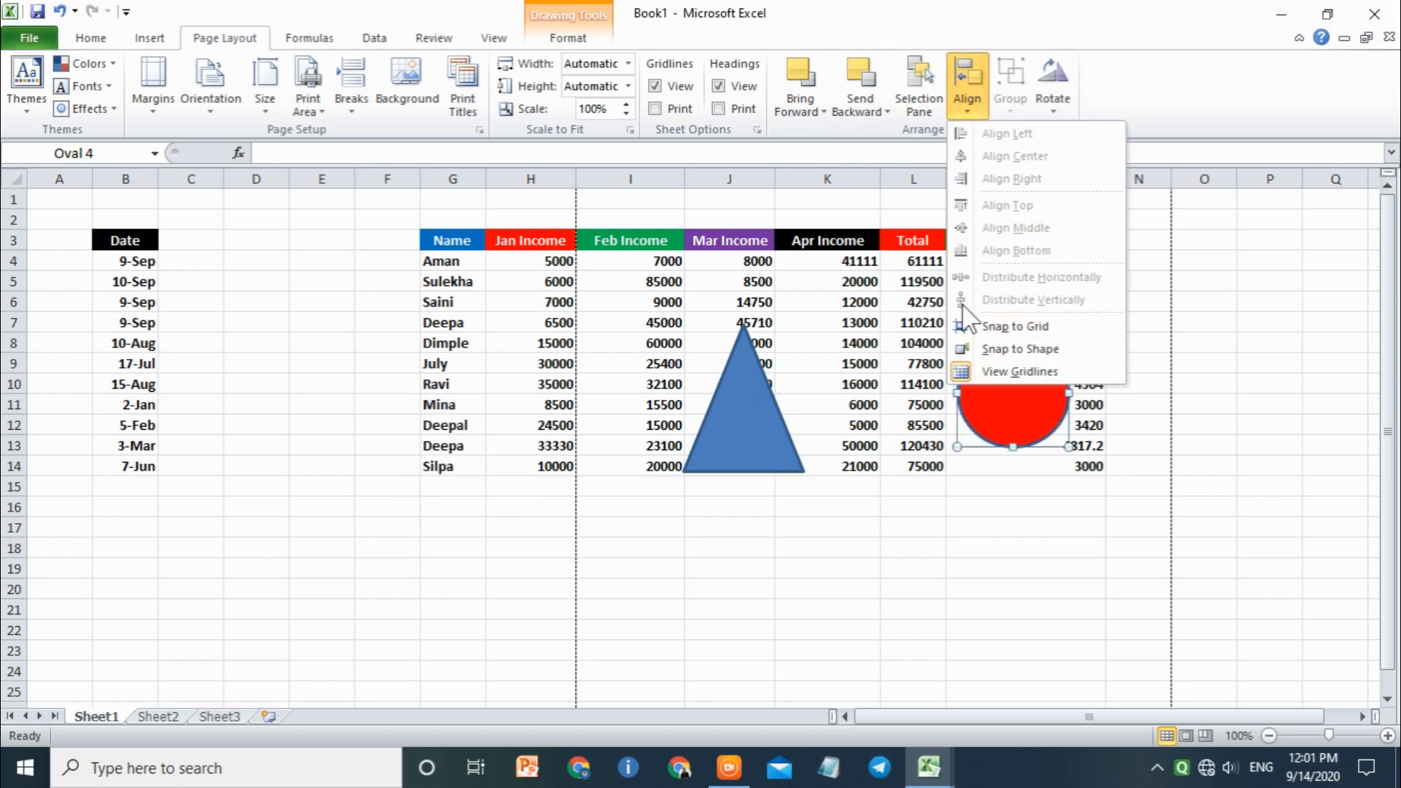
click(753, 402)
click(756, 405)
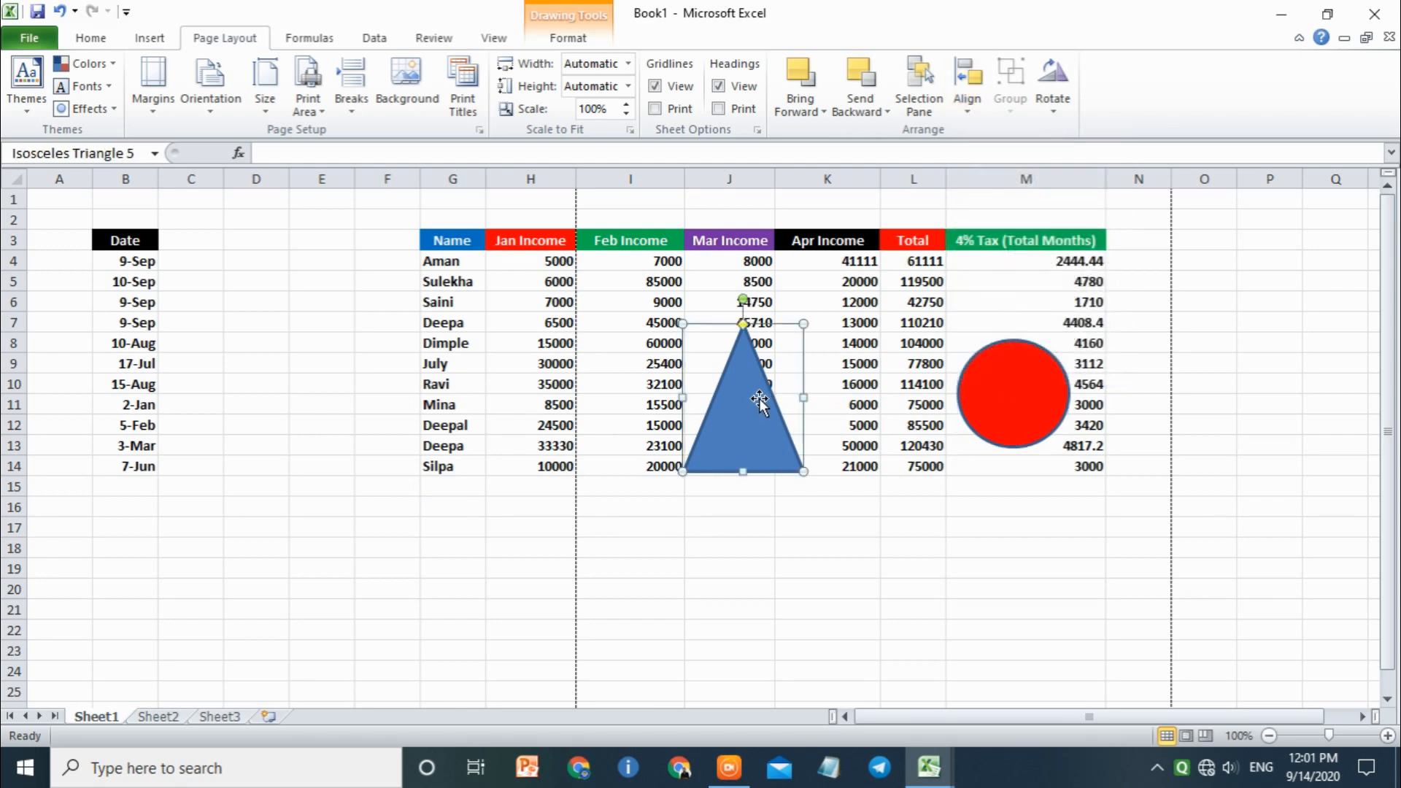
click(970, 98)
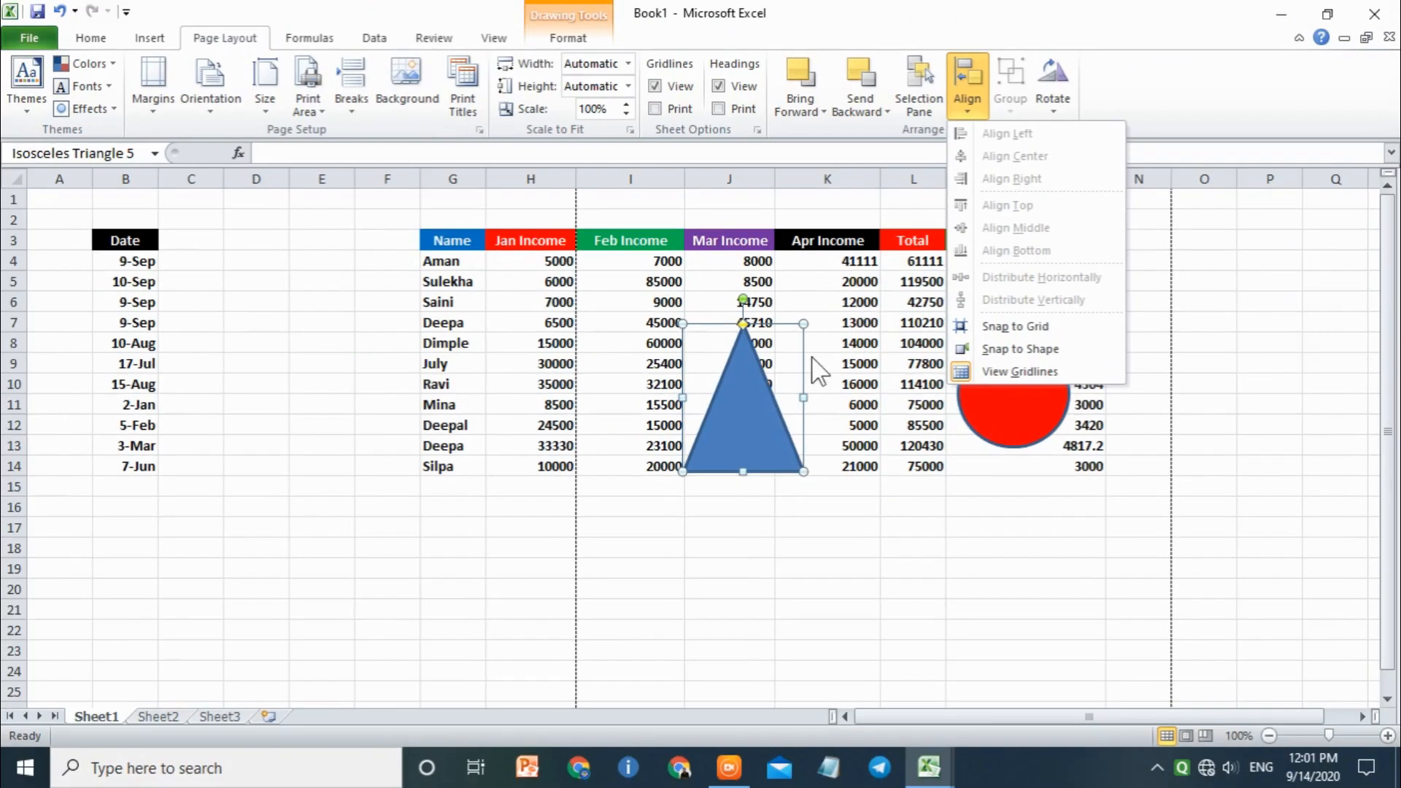
click(28, 567)
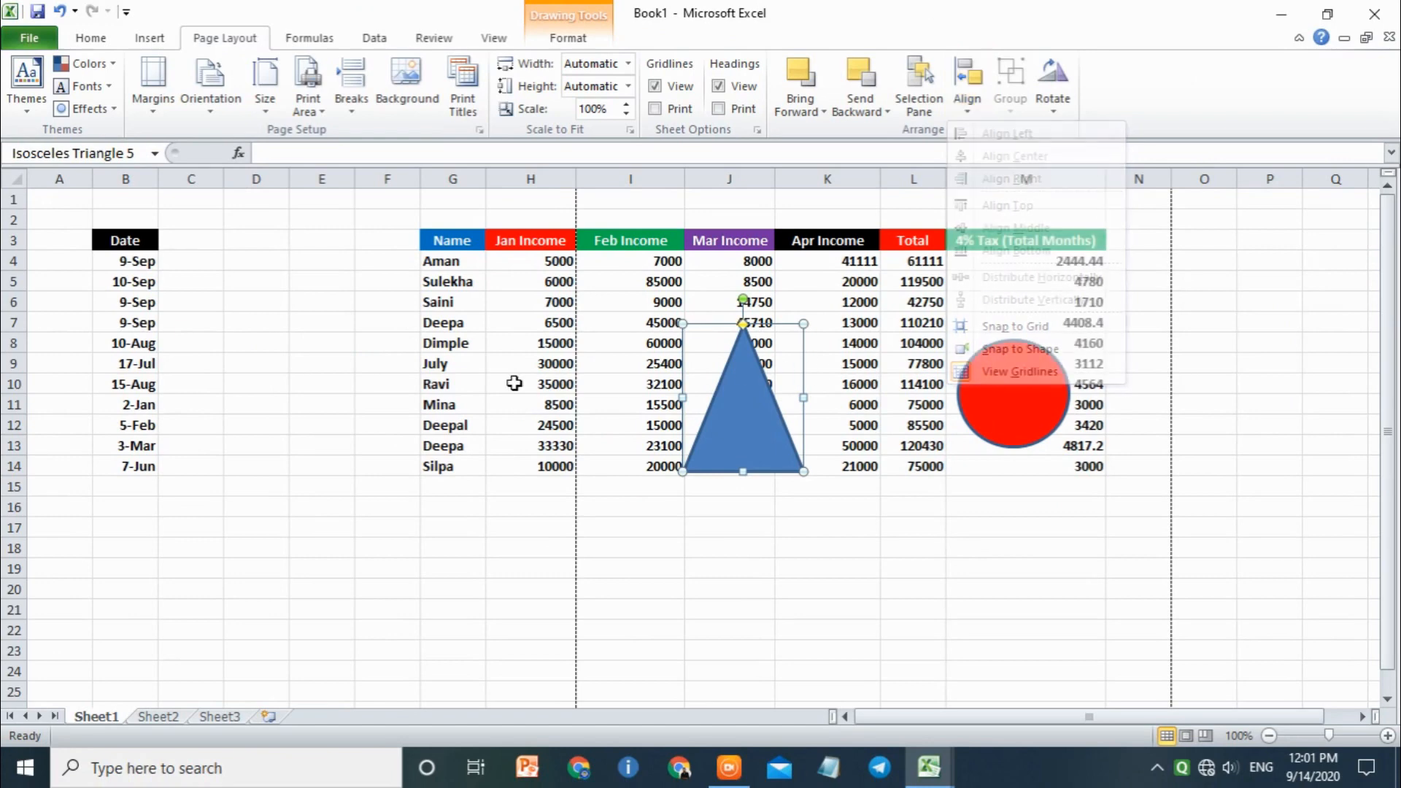
Step: Select the triangle and circle together and apply Align Left followed by Align Center
click(989, 405)
click(810, 409)
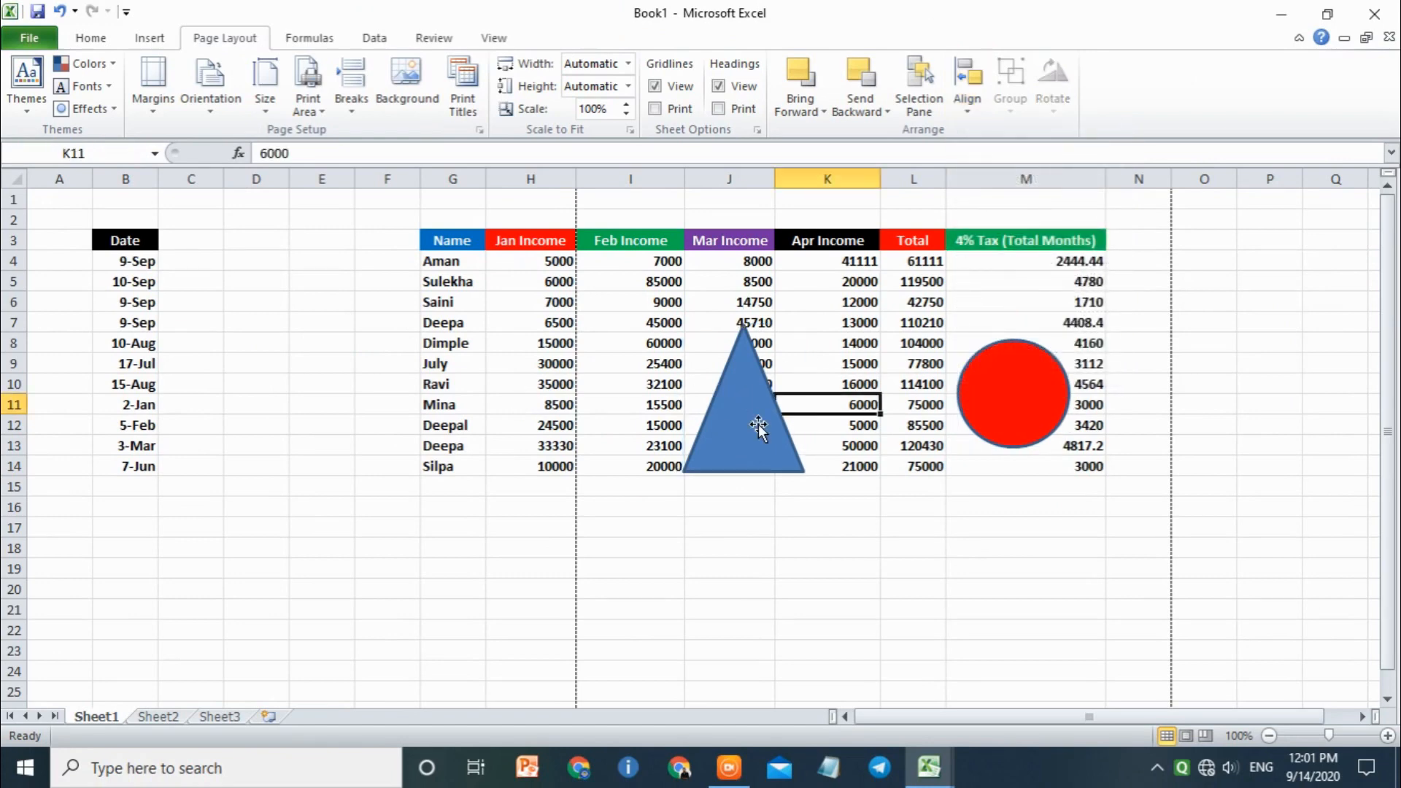
click(763, 429)
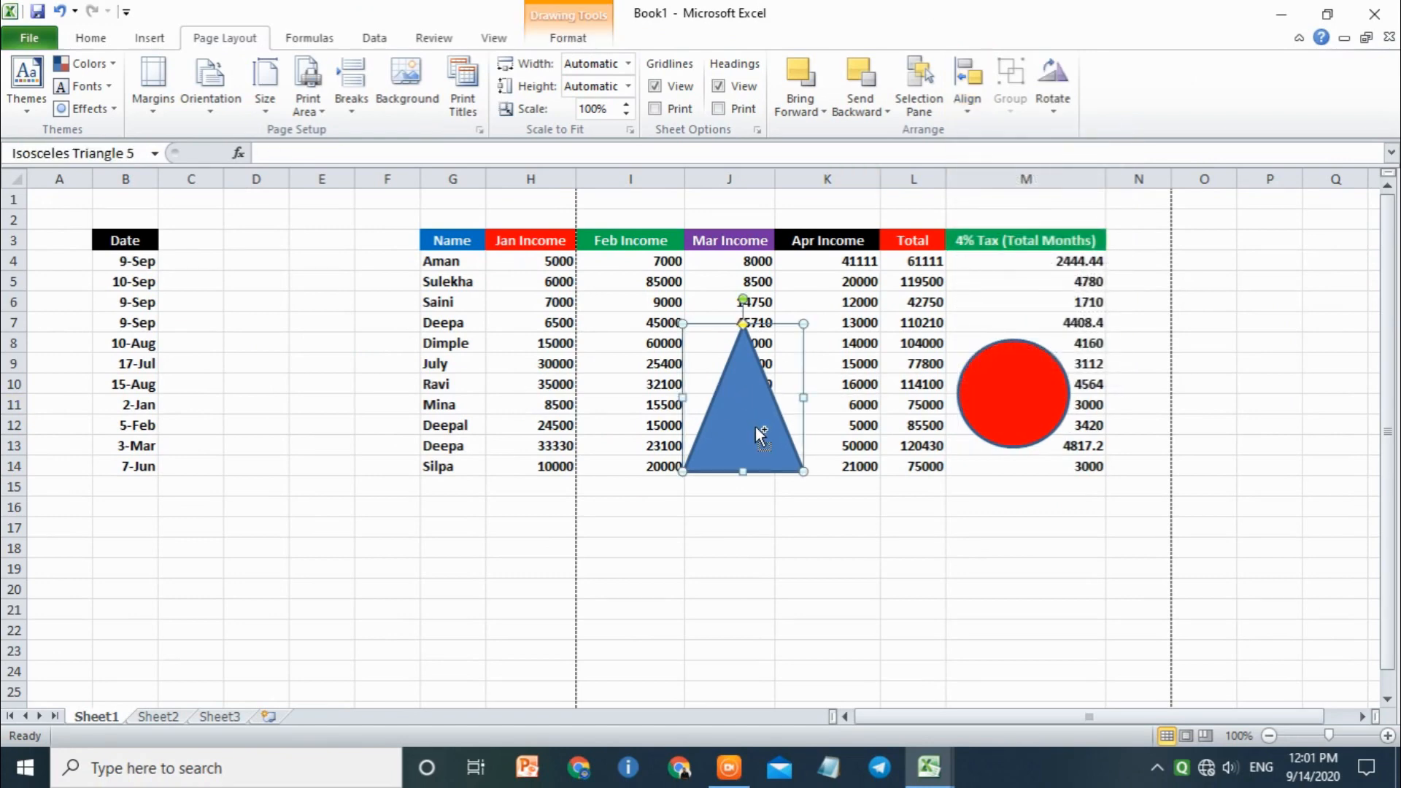
shift+click(987, 409)
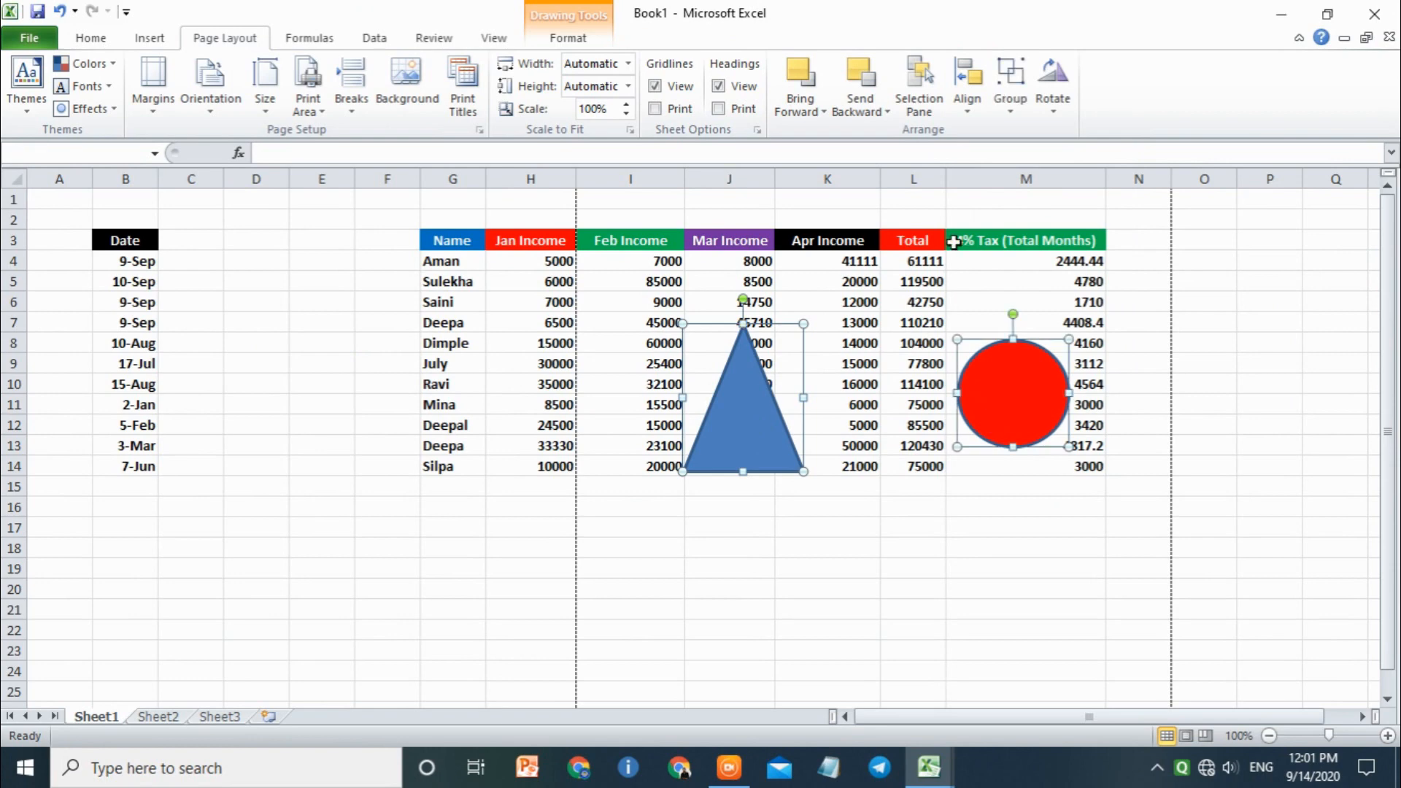
click(967, 99)
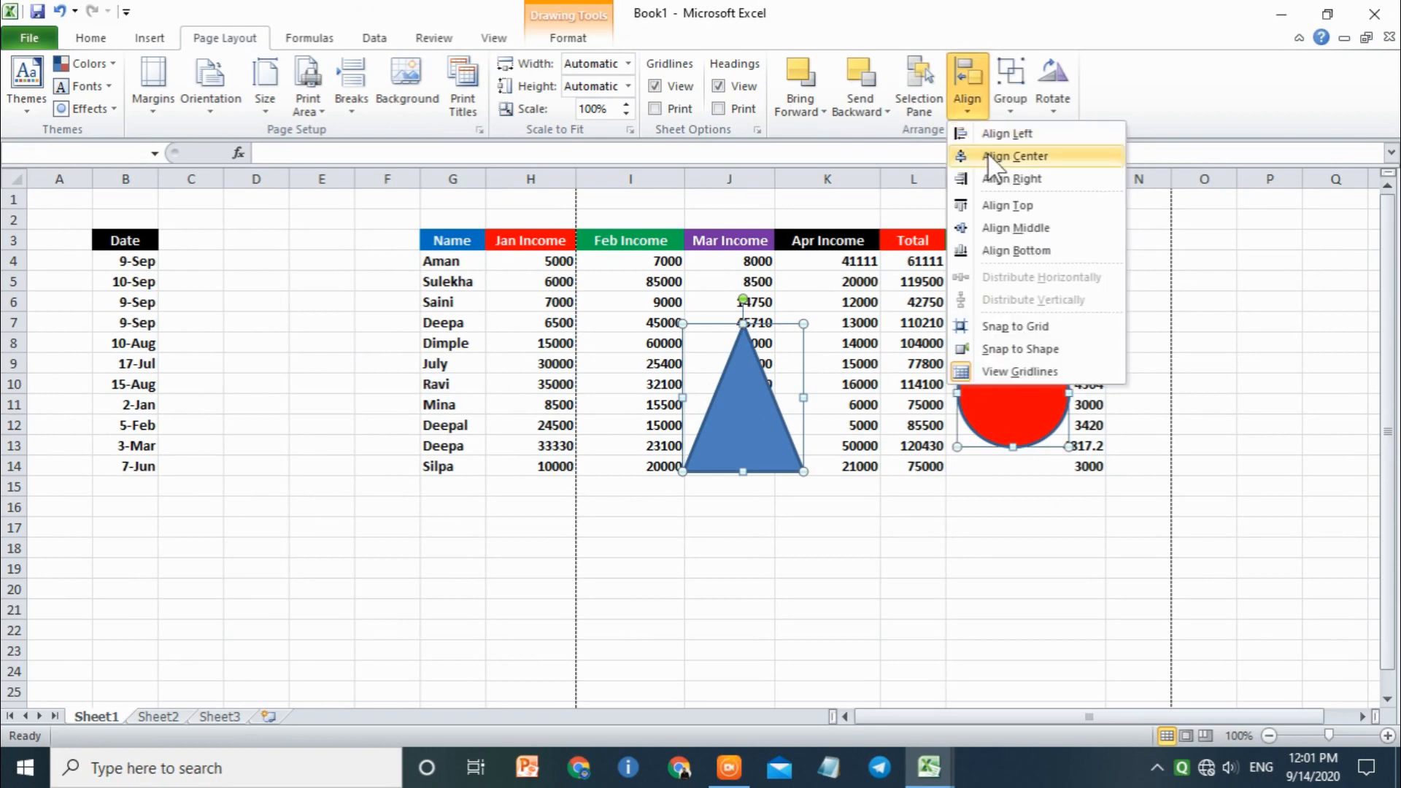
click(997, 133)
click(968, 91)
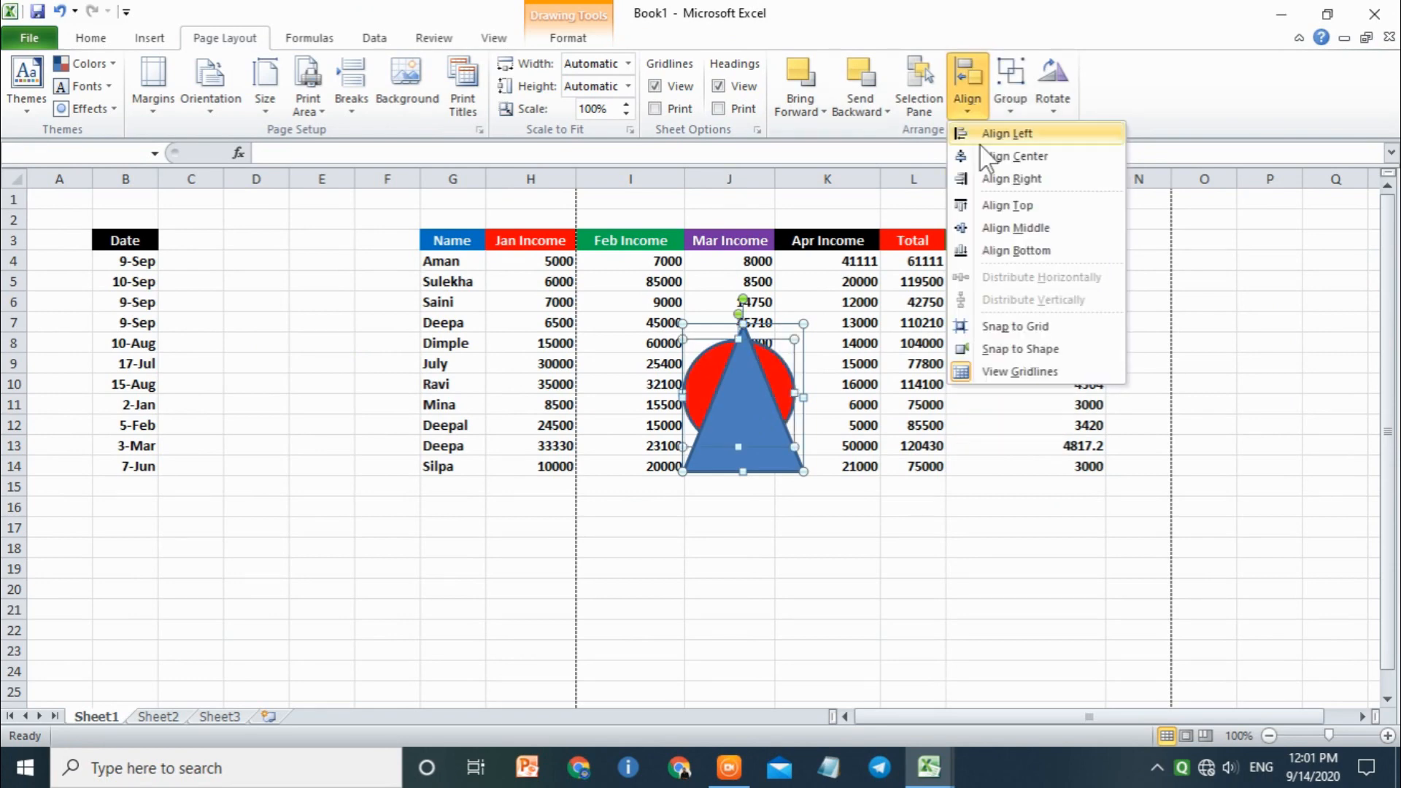
click(992, 67)
Step: Try Align Top and Align Middle on the selected triangle and circle
click(977, 108)
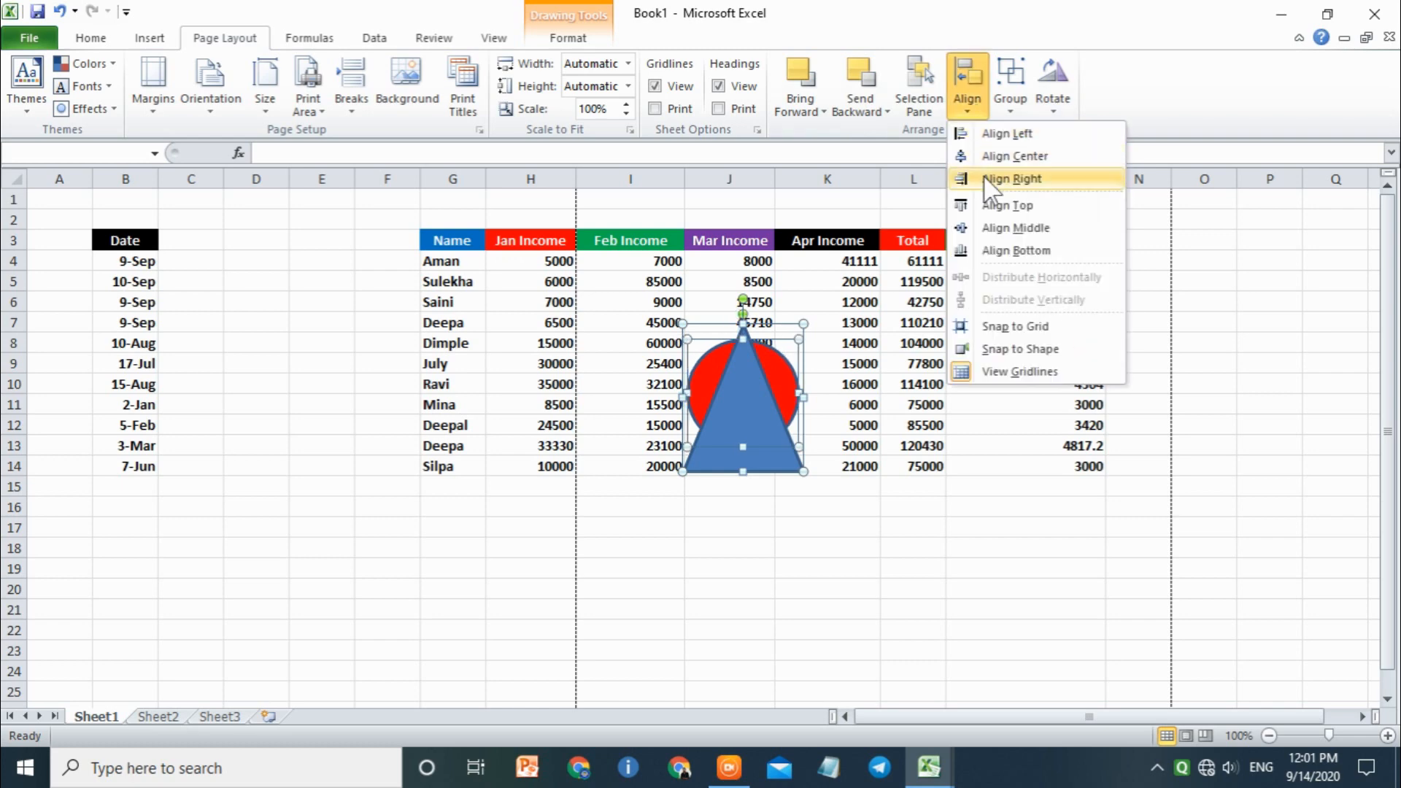
click(984, 197)
click(969, 98)
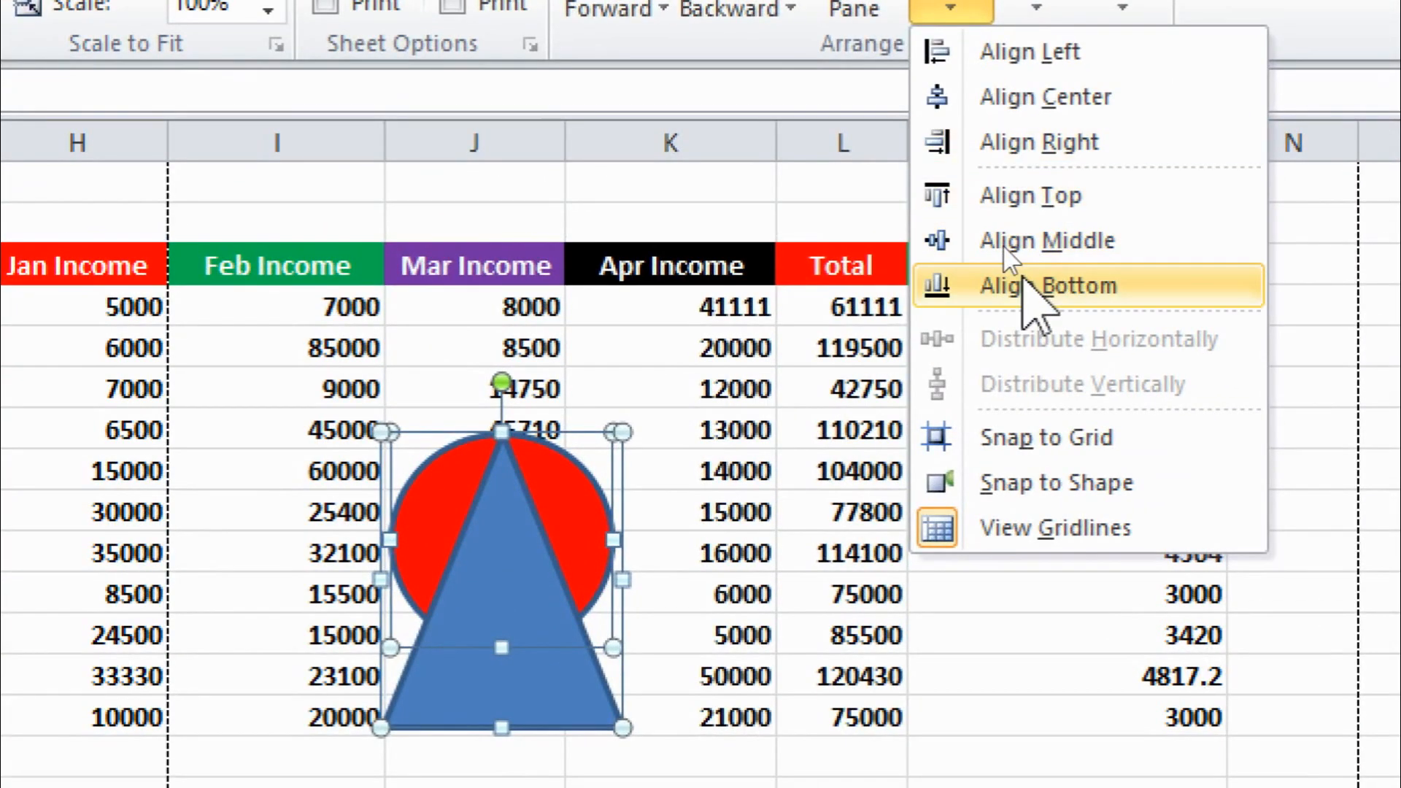
click(1007, 241)
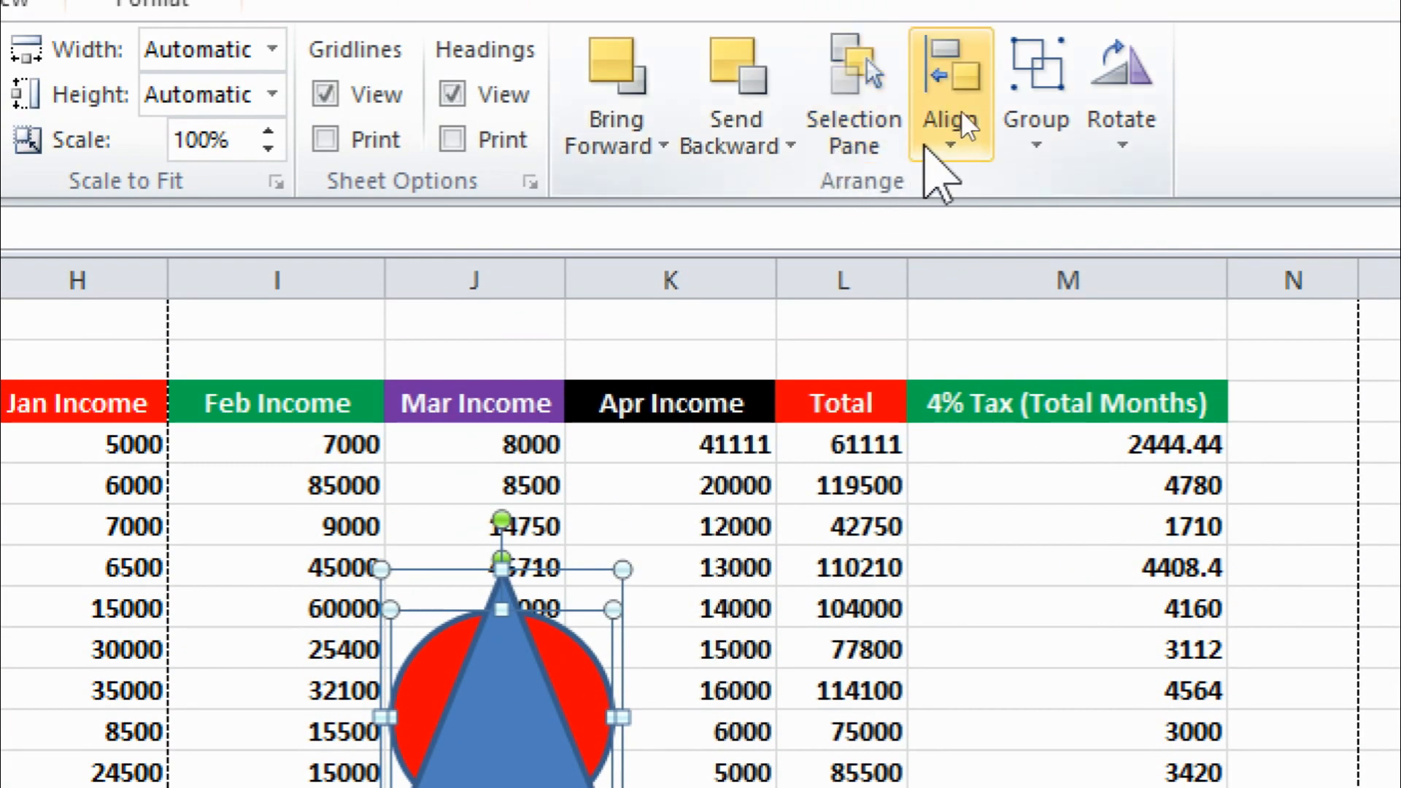
Step: Align the bottom edges of the selected triangle and circle
click(956, 110)
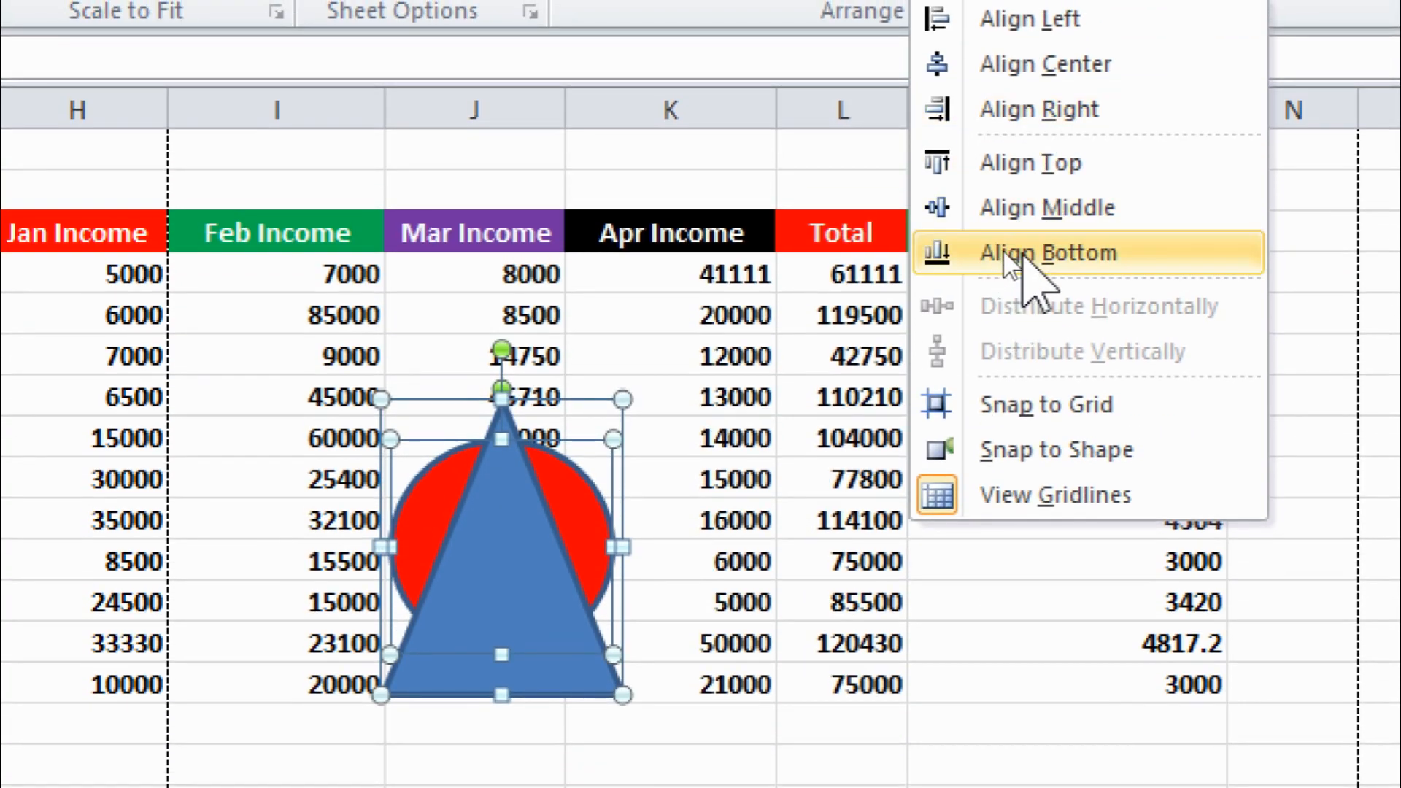
click(1016, 220)
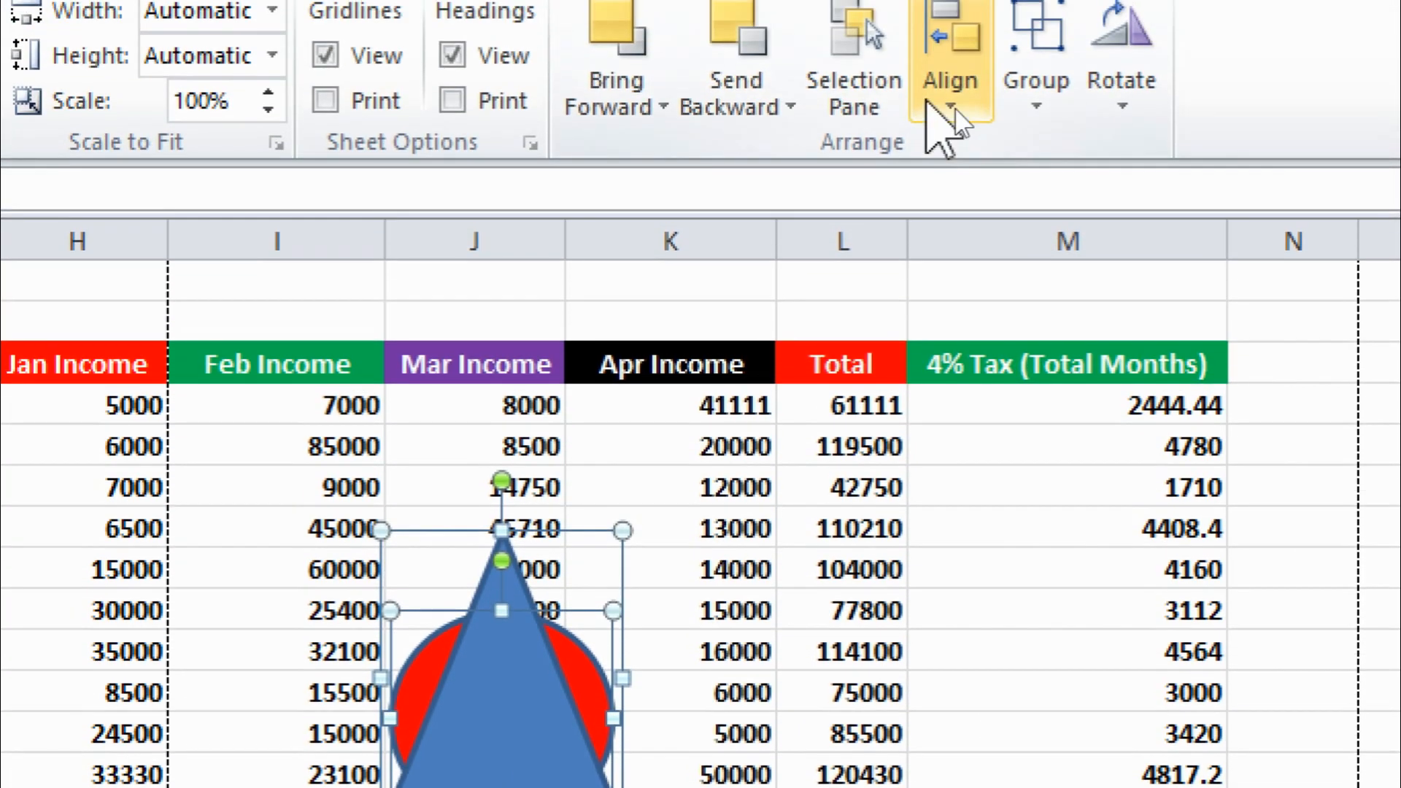
click(949, 38)
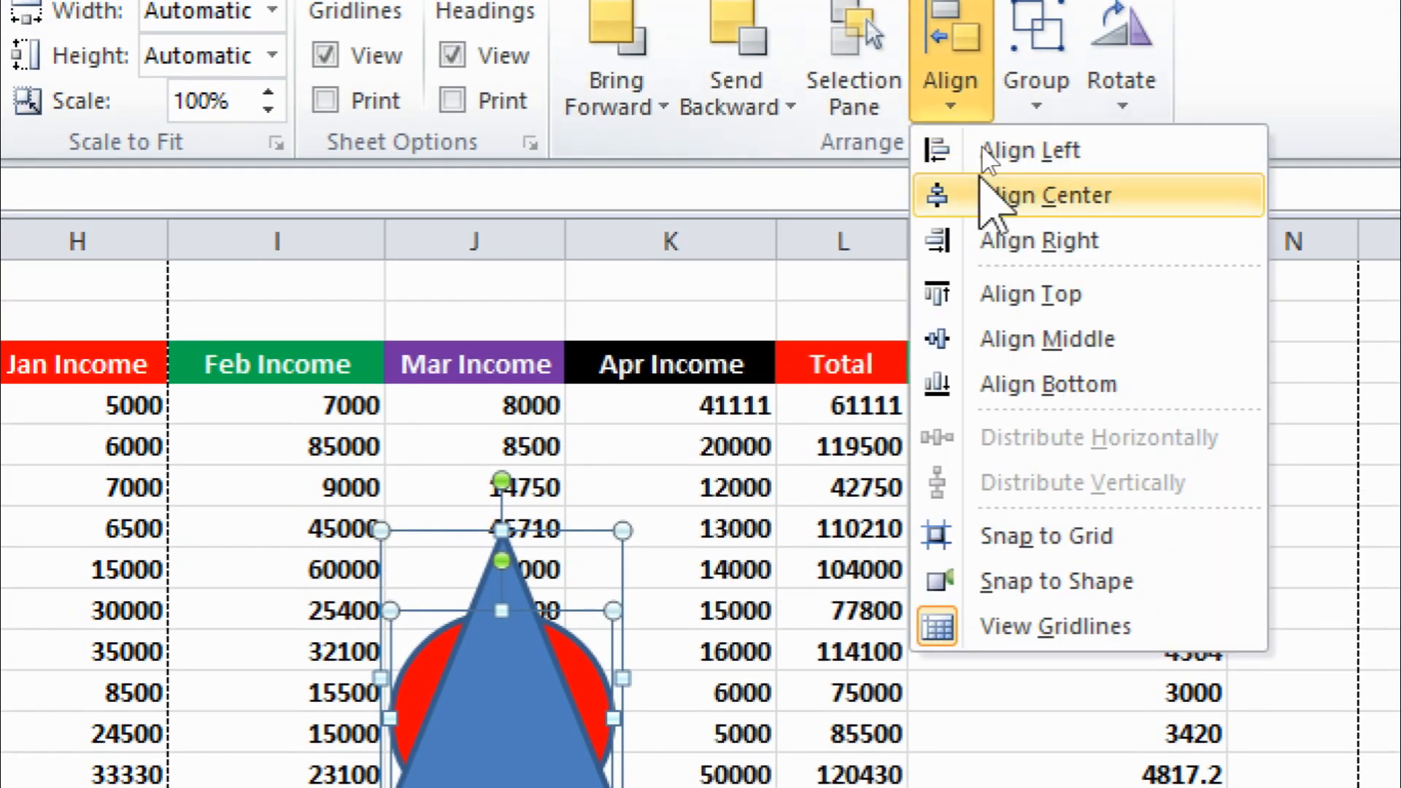
Step: Align the top edges of the selected triangle and circle, and review the remaining alignment options
click(1029, 293)
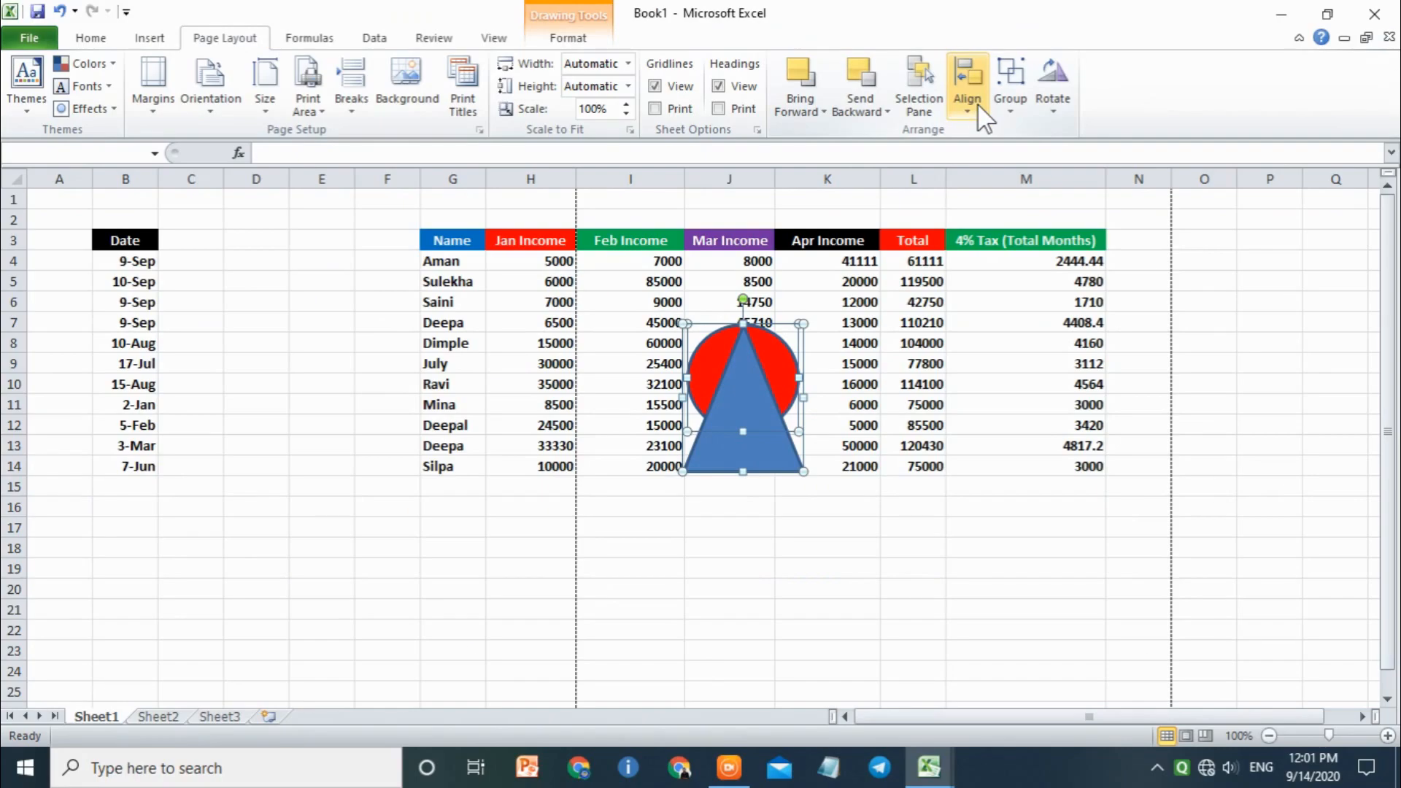
click(962, 219)
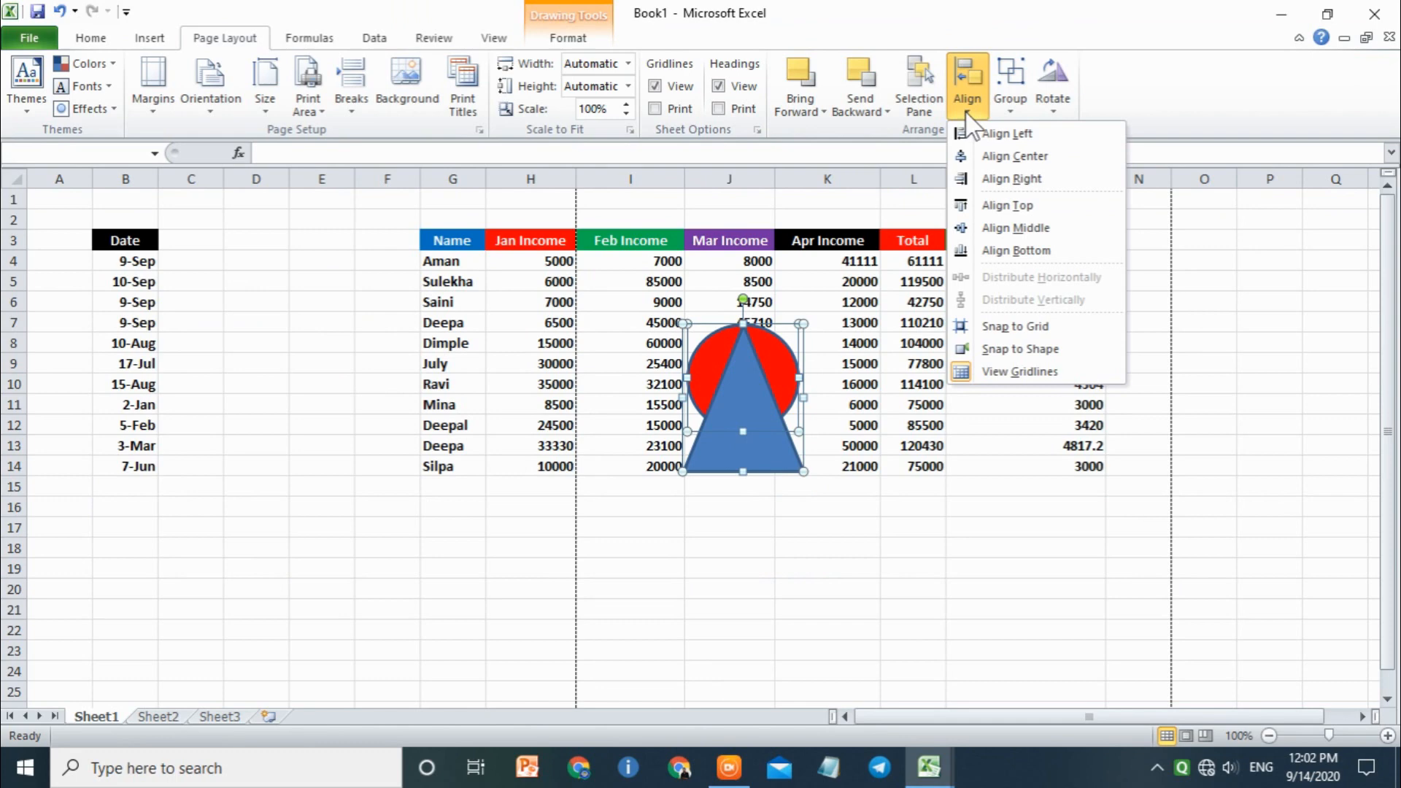
click(544, 382)
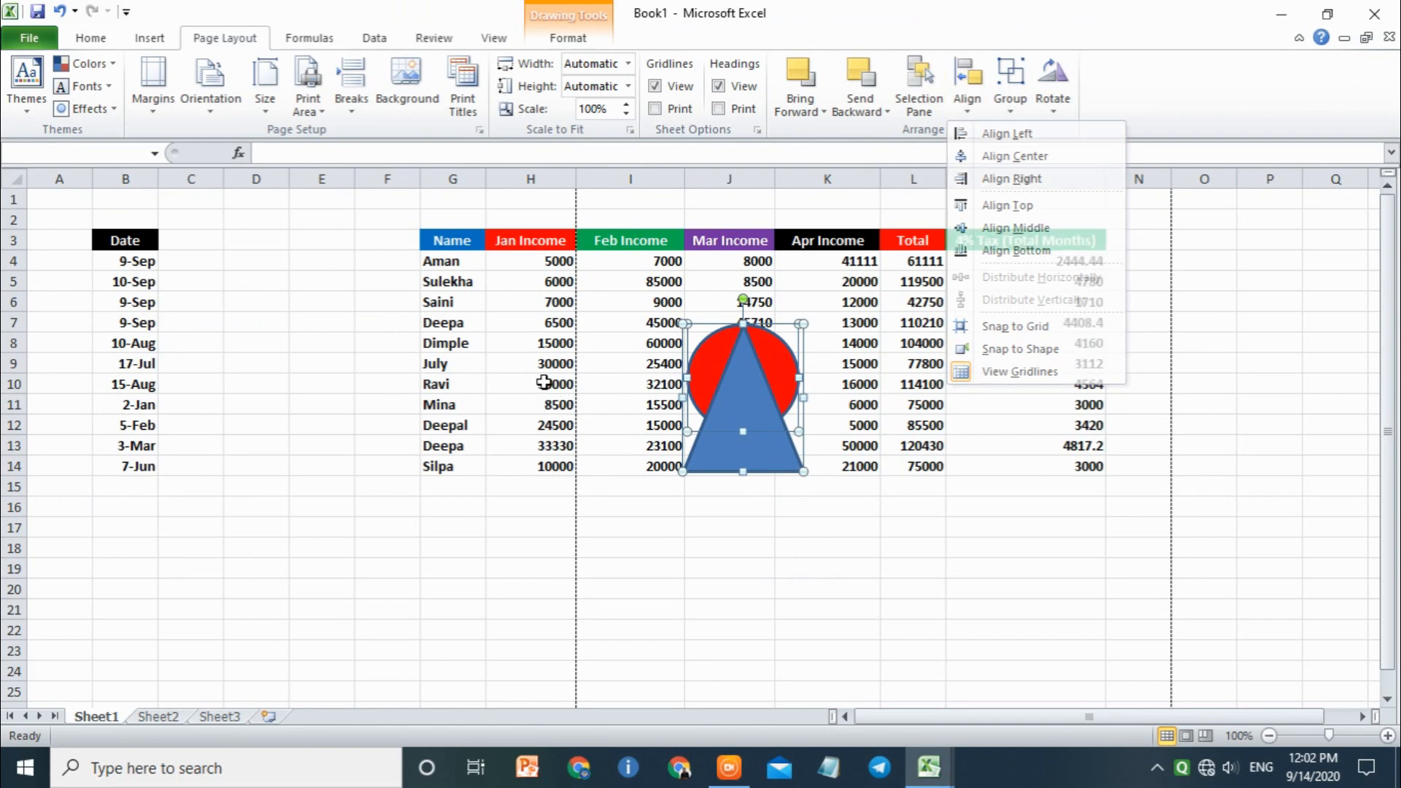
key(Escape)
Step: Examine the alignment options with only the triangle selected, and return to cell M3
click(759, 410)
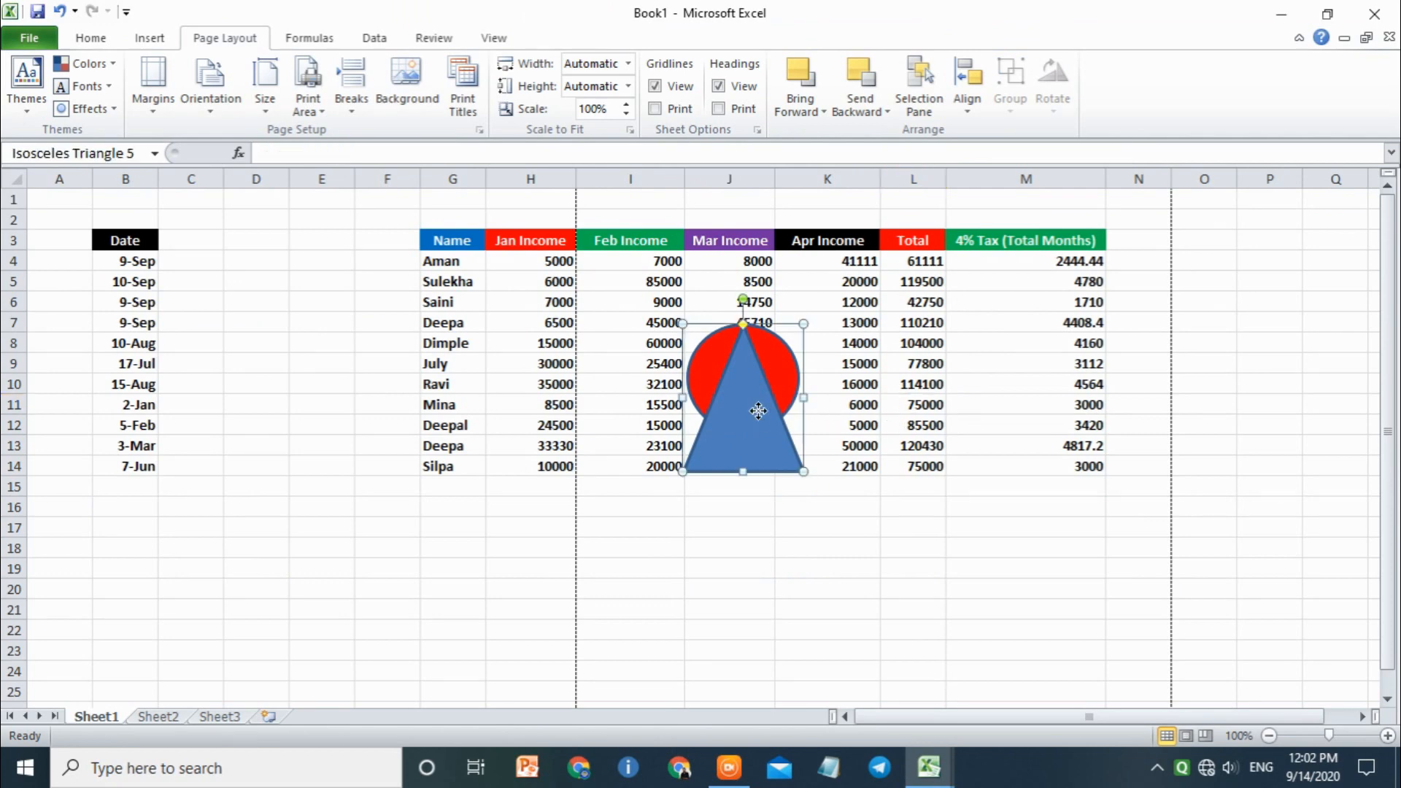
click(978, 358)
double_click(743, 379)
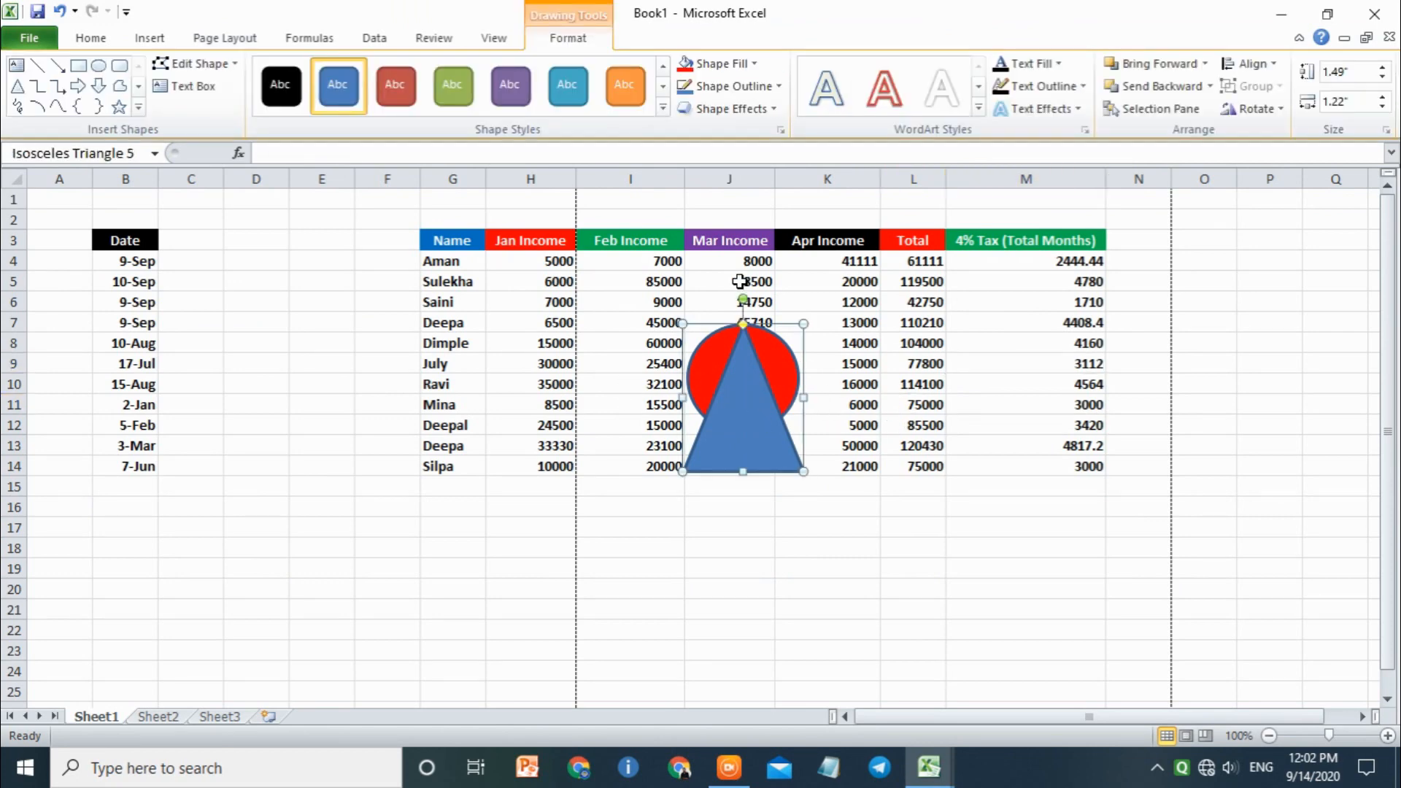
click(1248, 64)
click(949, 232)
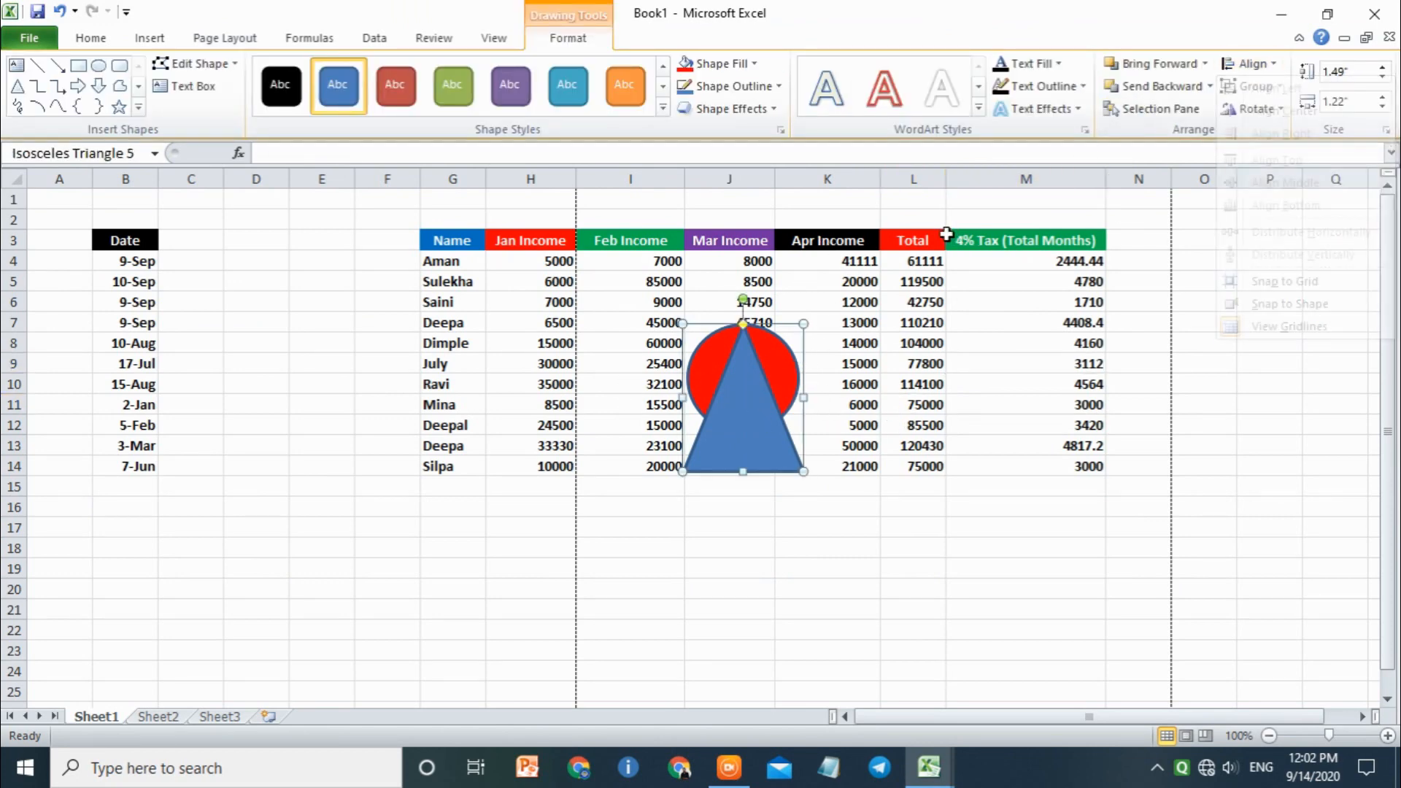
click(949, 232)
Step: Move the triangle off the circle to the empty area around columns D to F and show the Selection Pane
click(151, 40)
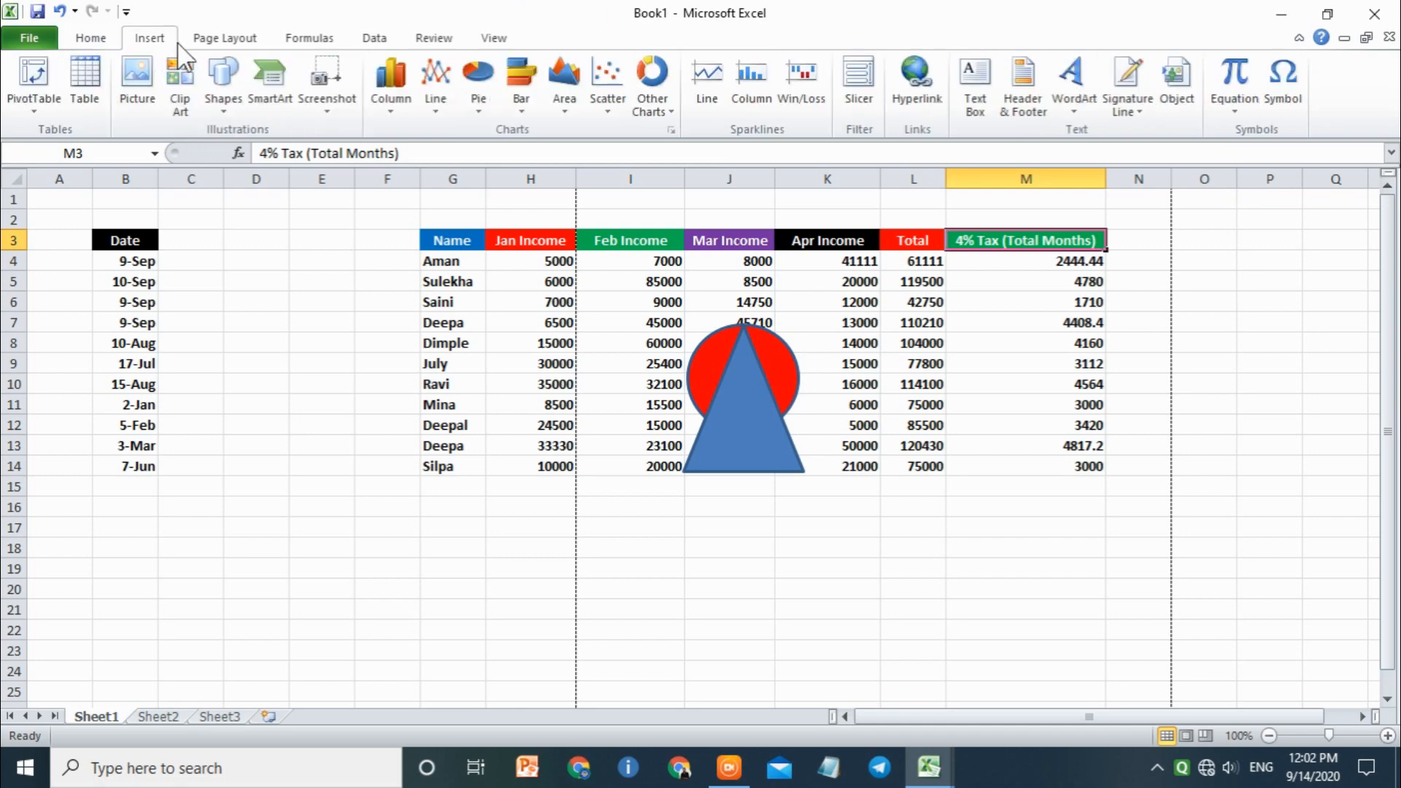
click(224, 40)
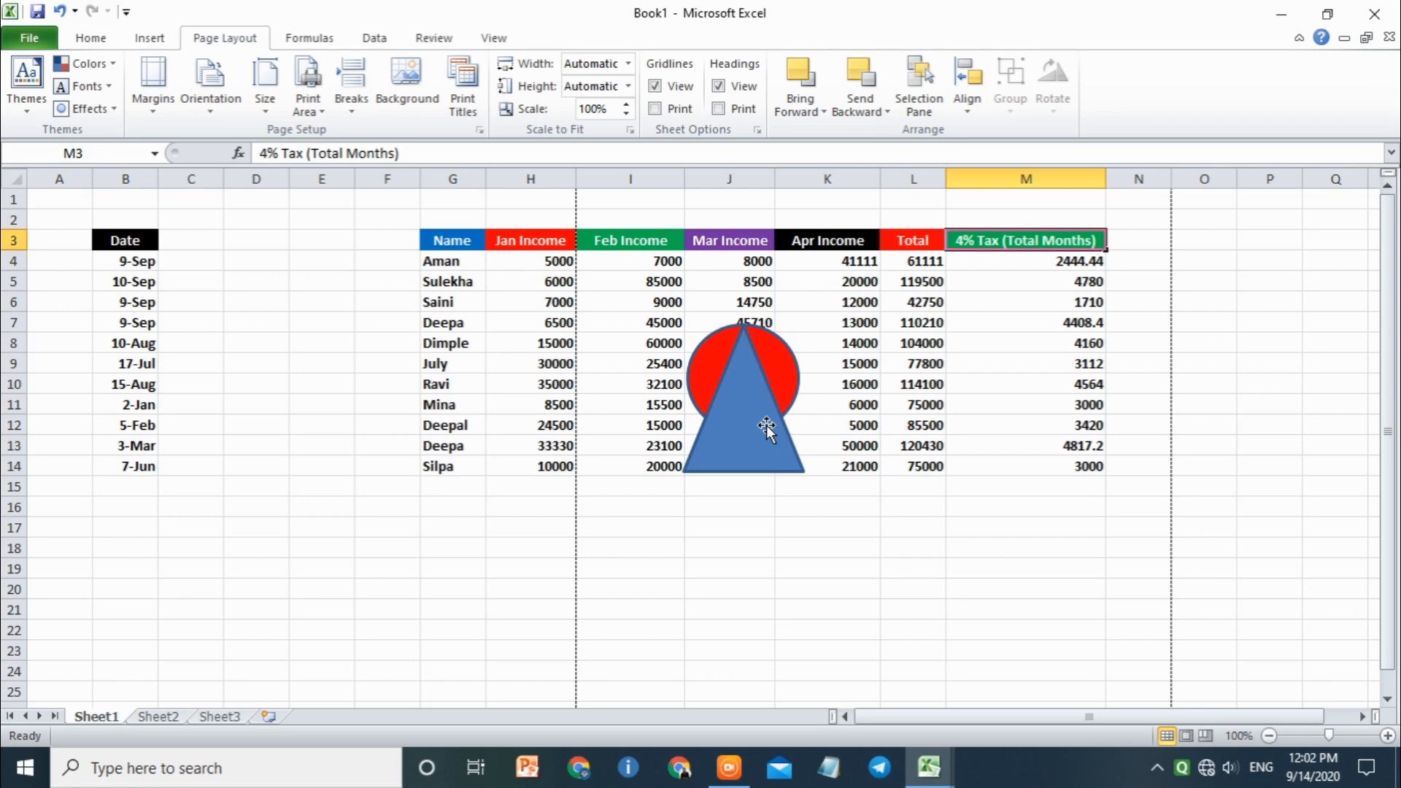
drag(752, 441, 333, 492)
click(927, 99)
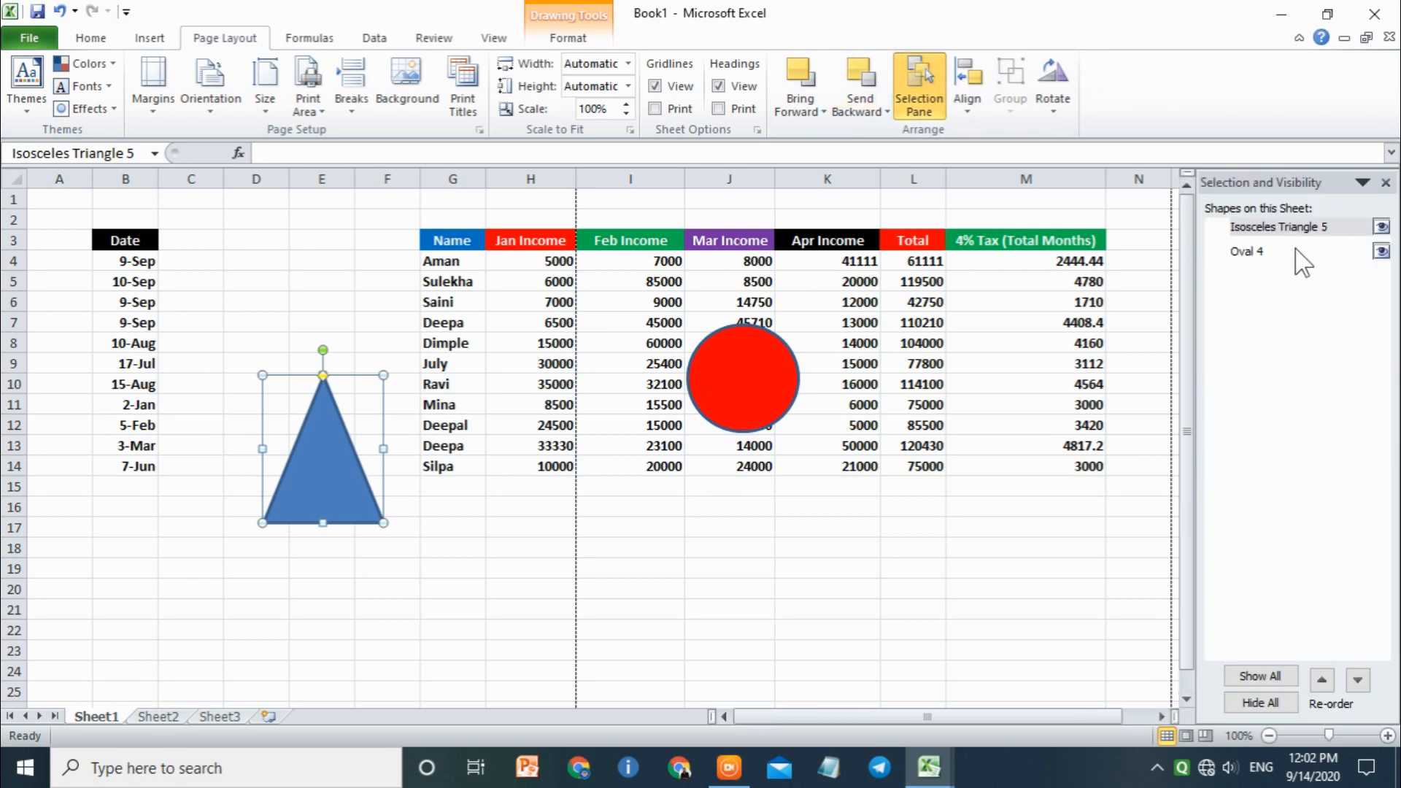
Step: Draw a donut shape about 2.27" high and 2.16" wide over the triangle
click(157, 40)
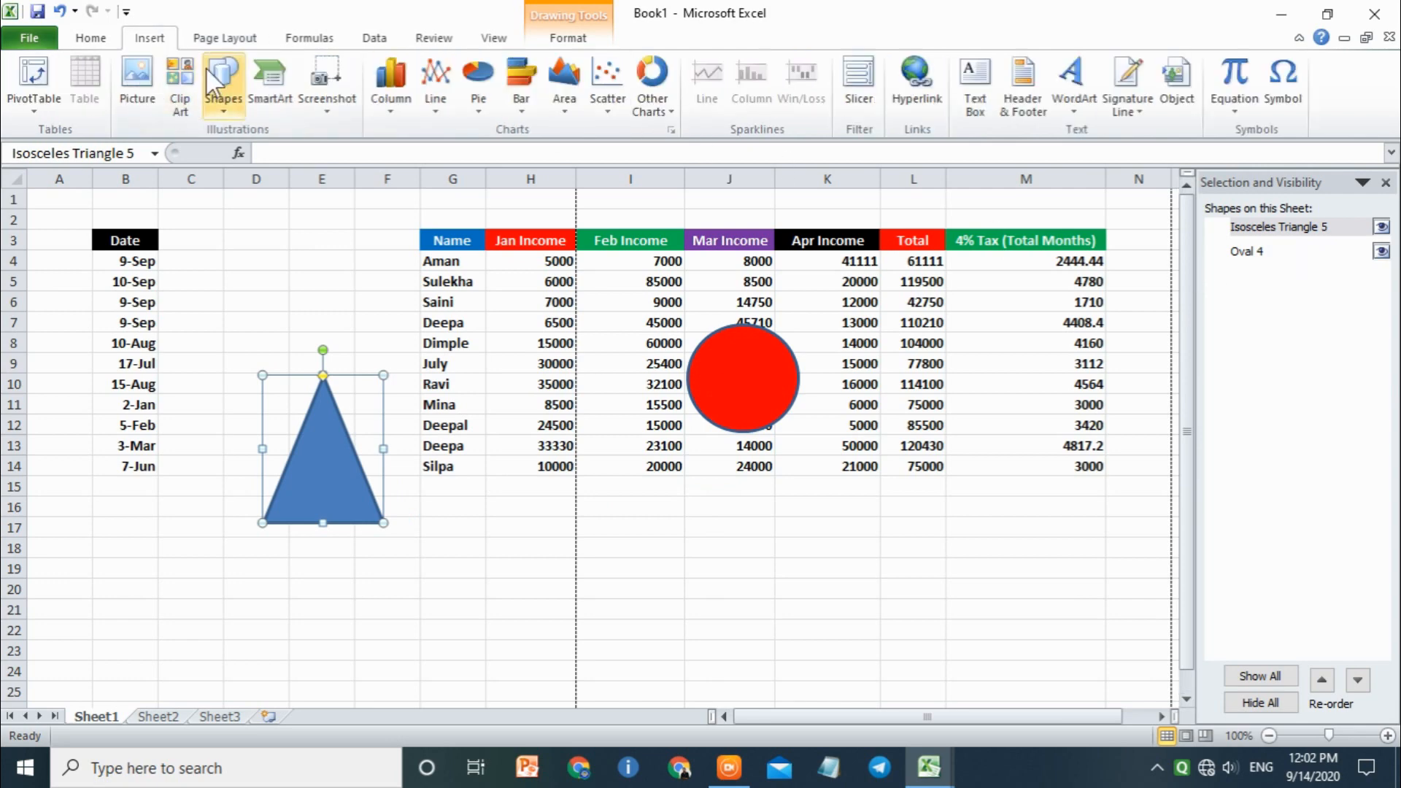
click(207, 68)
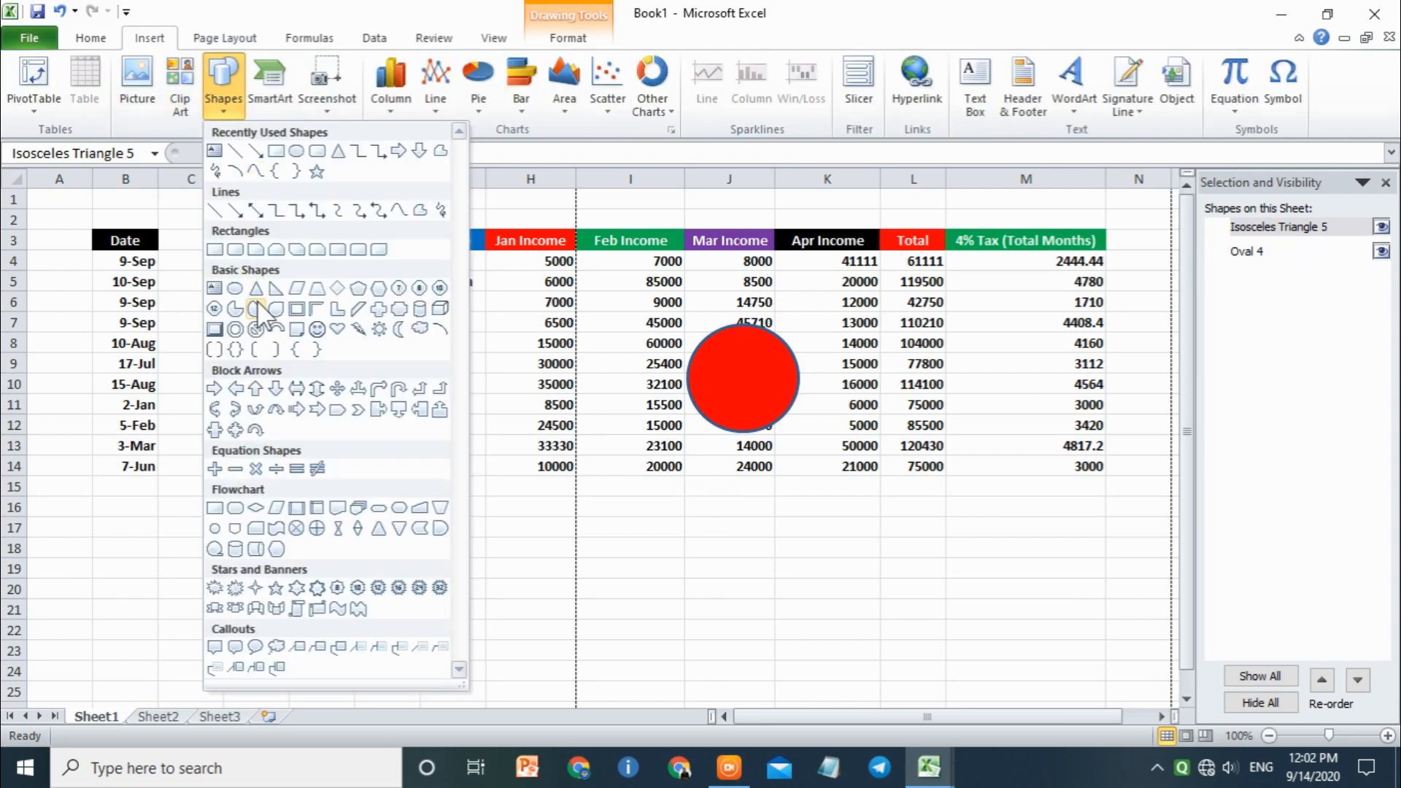
click(235, 329)
drag(236, 301, 449, 526)
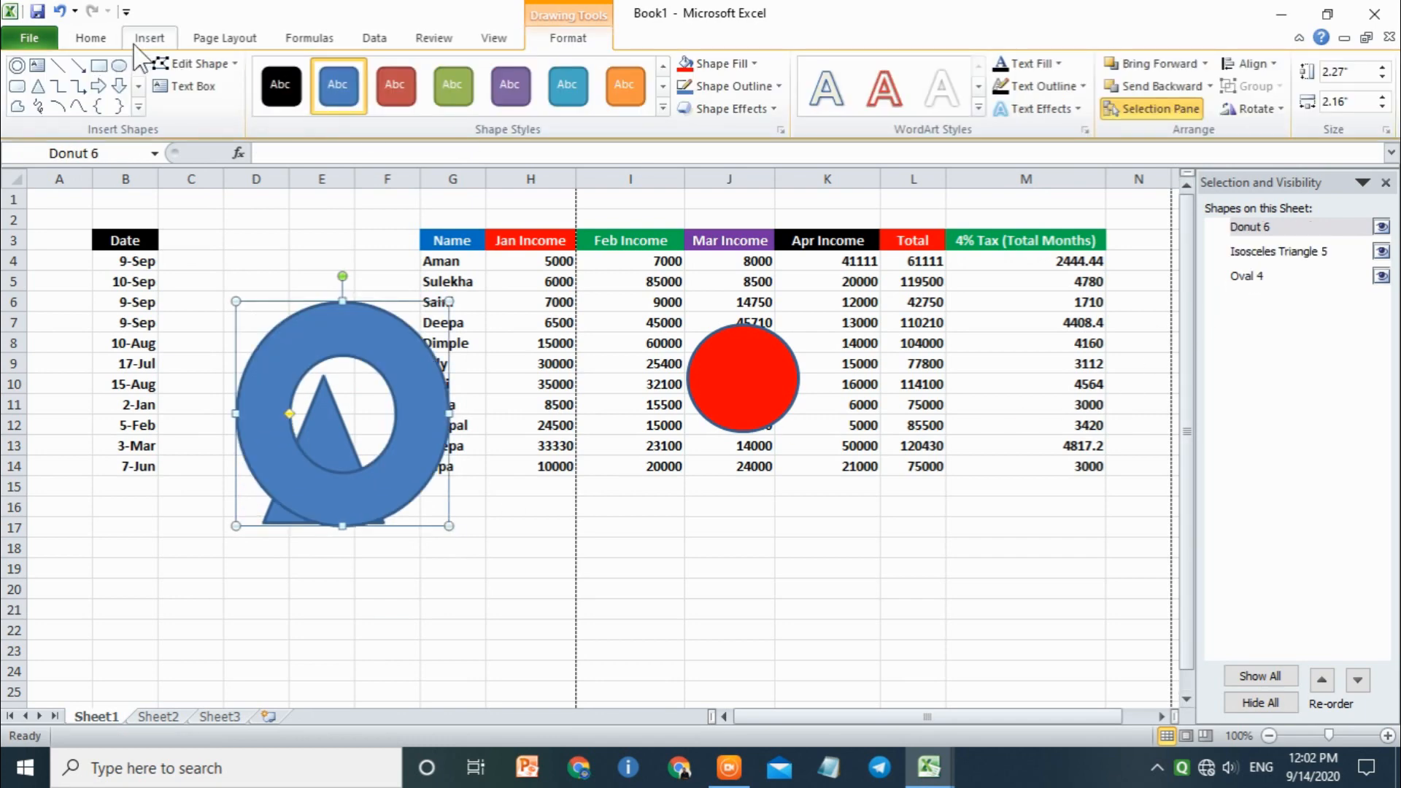
Step: Draw a rectangle about 1.27" high and 2.23" wide just below the red circle
click(149, 38)
click(222, 80)
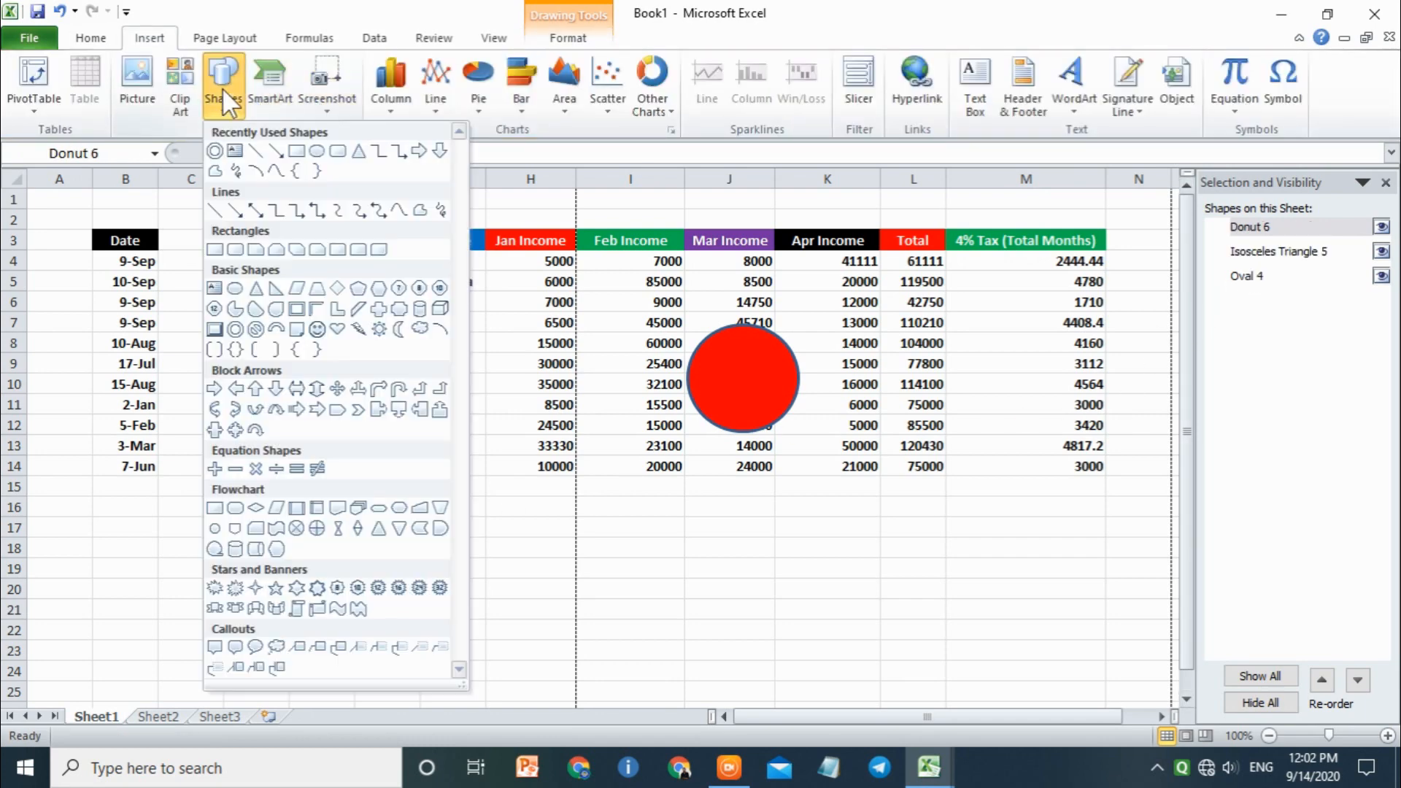
click(296, 150)
drag(564, 439, 785, 565)
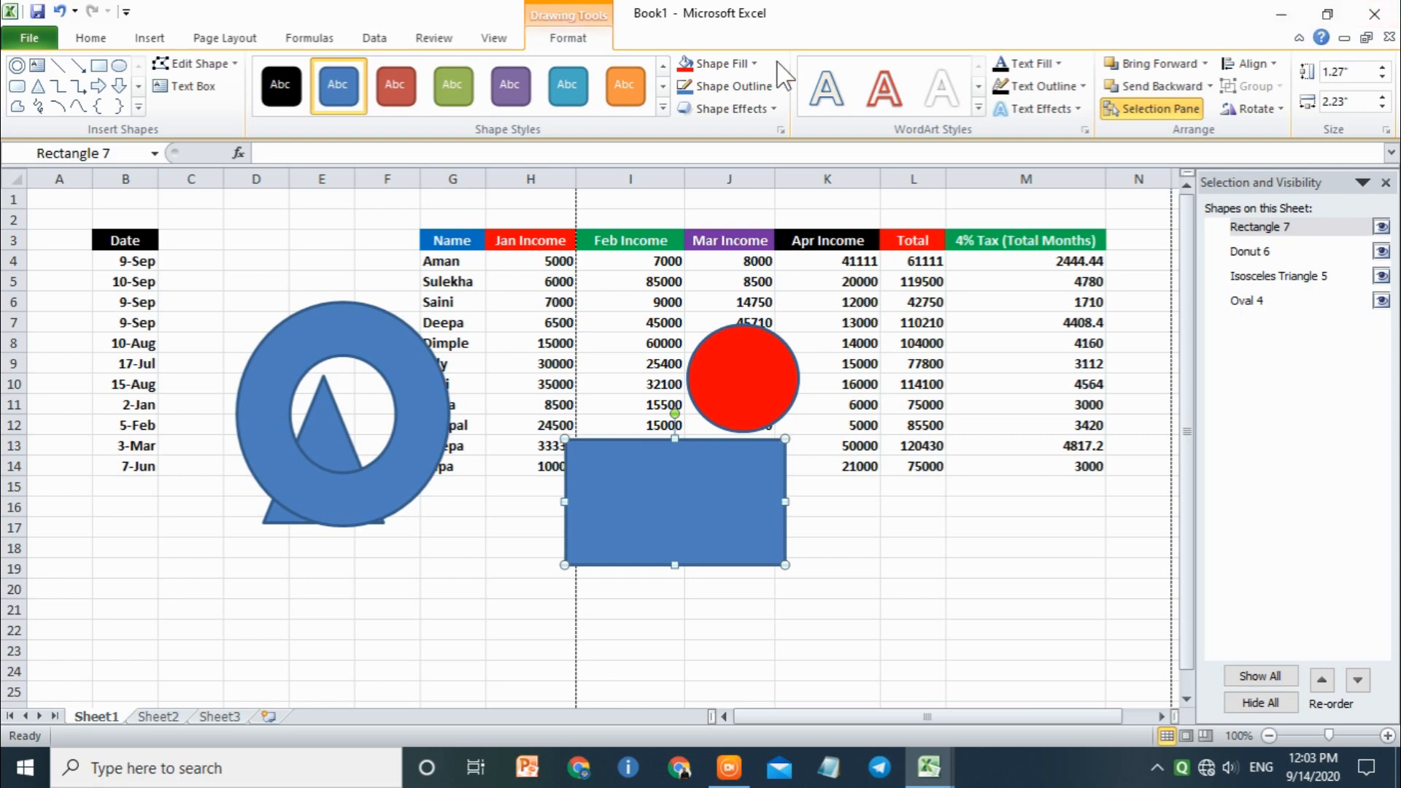
Step: Close the Selection Pane and delete the donut and the triangle from the sheet
click(302, 279)
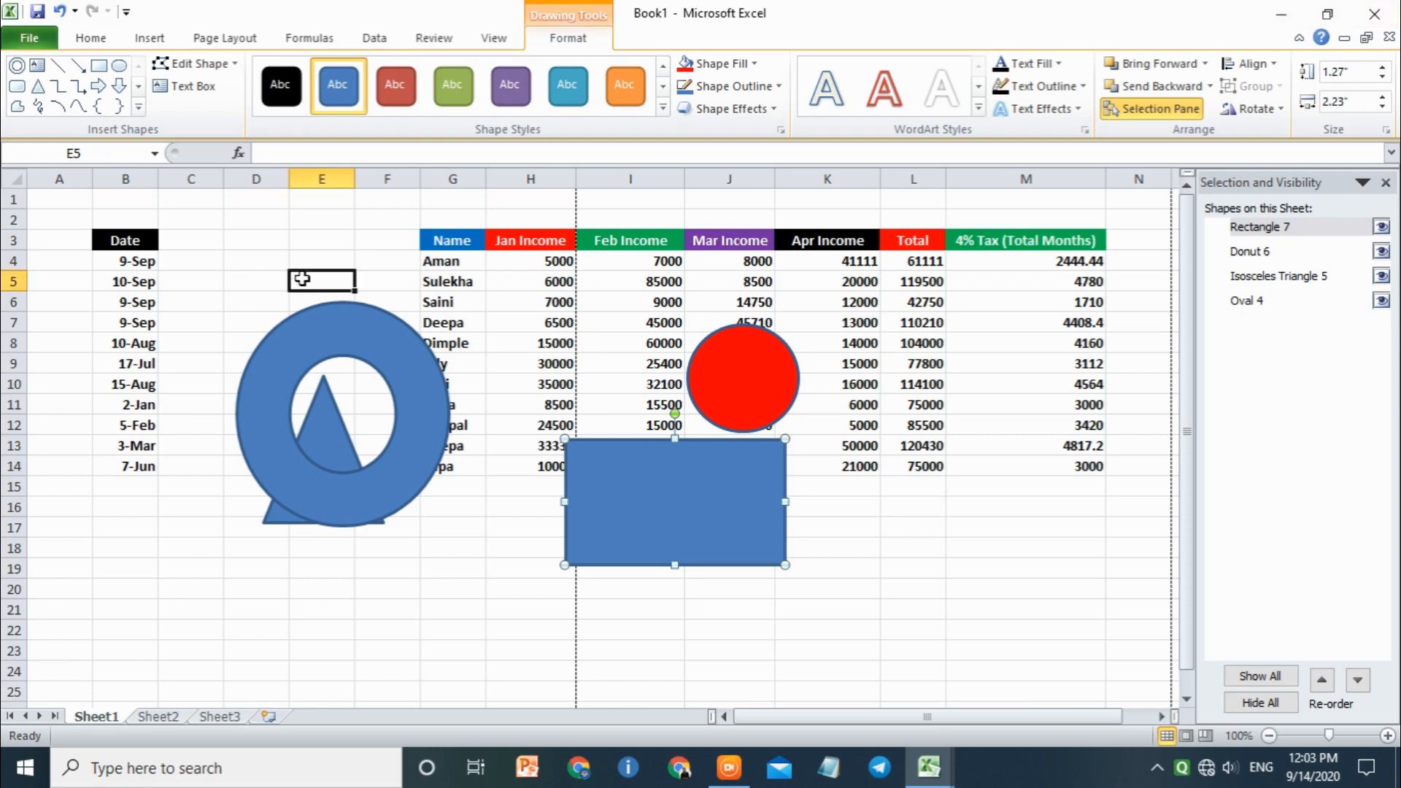
click(1386, 182)
click(245, 42)
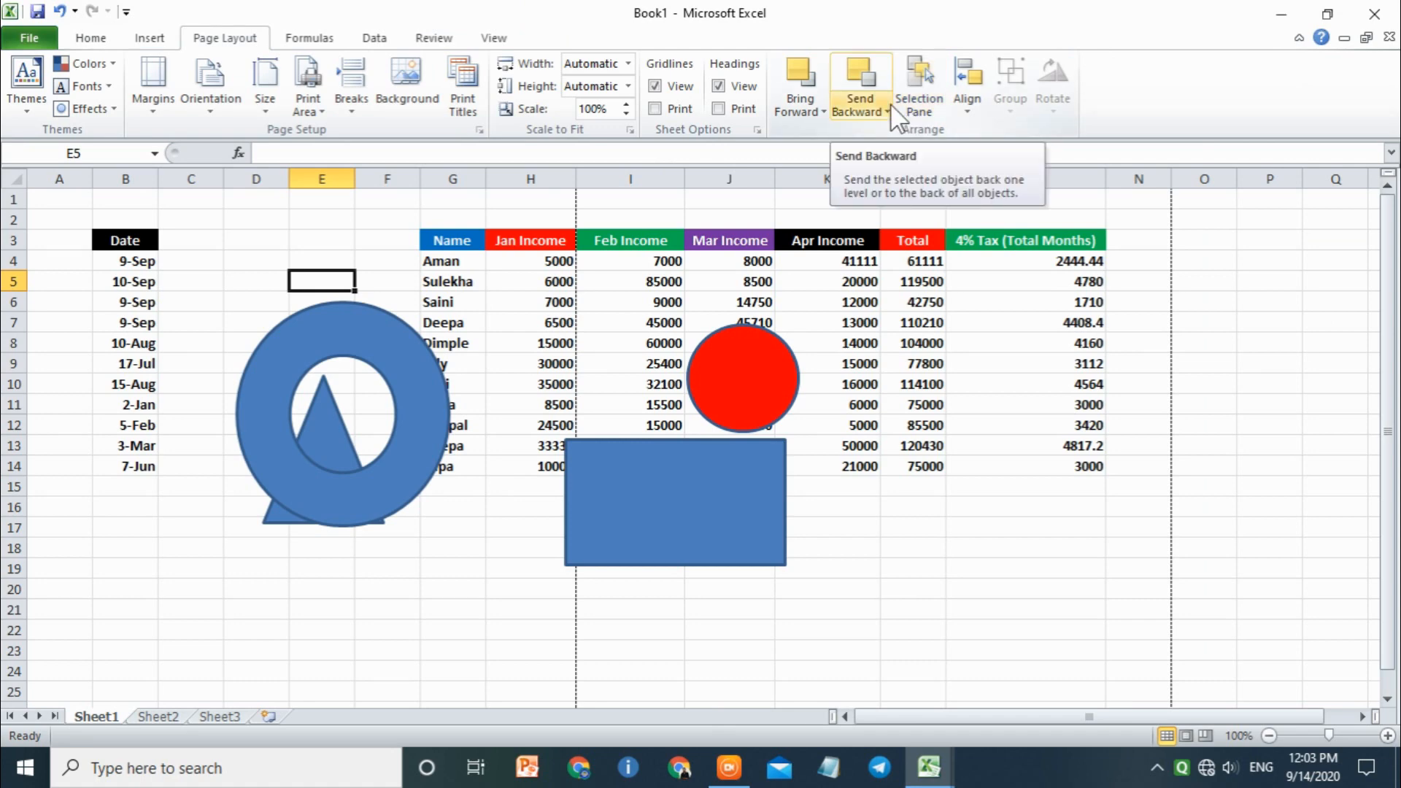
click(720, 478)
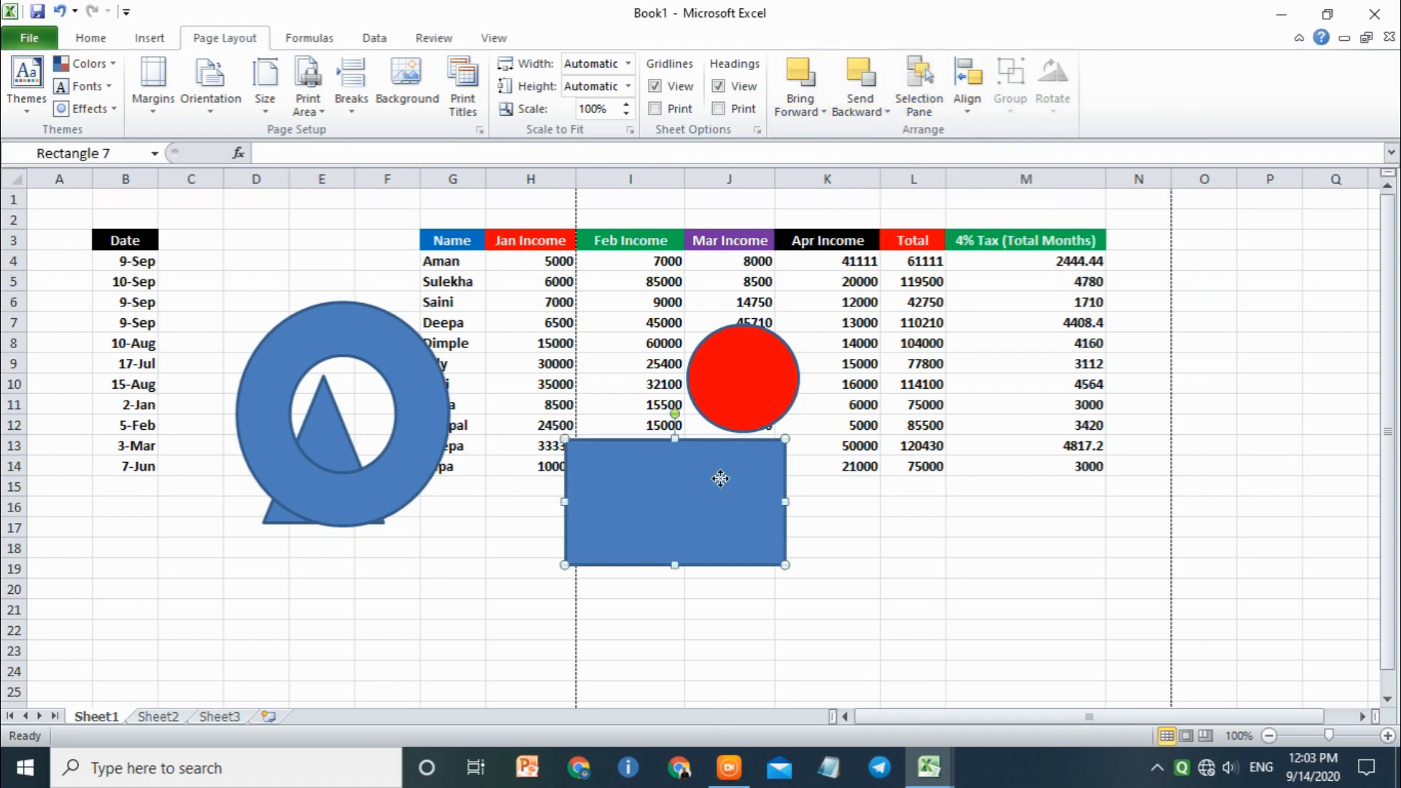
click(443, 395)
key(Delete)
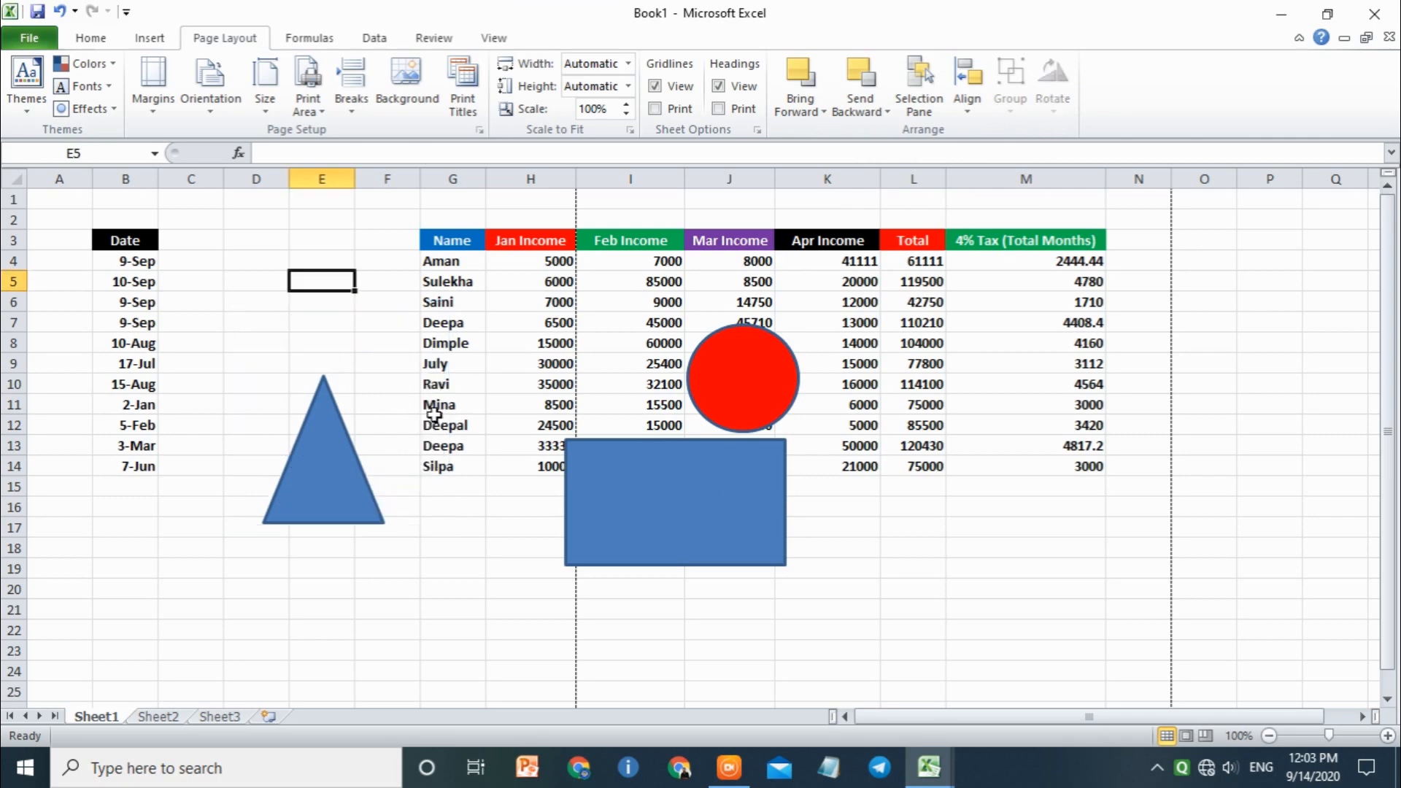
click(346, 441)
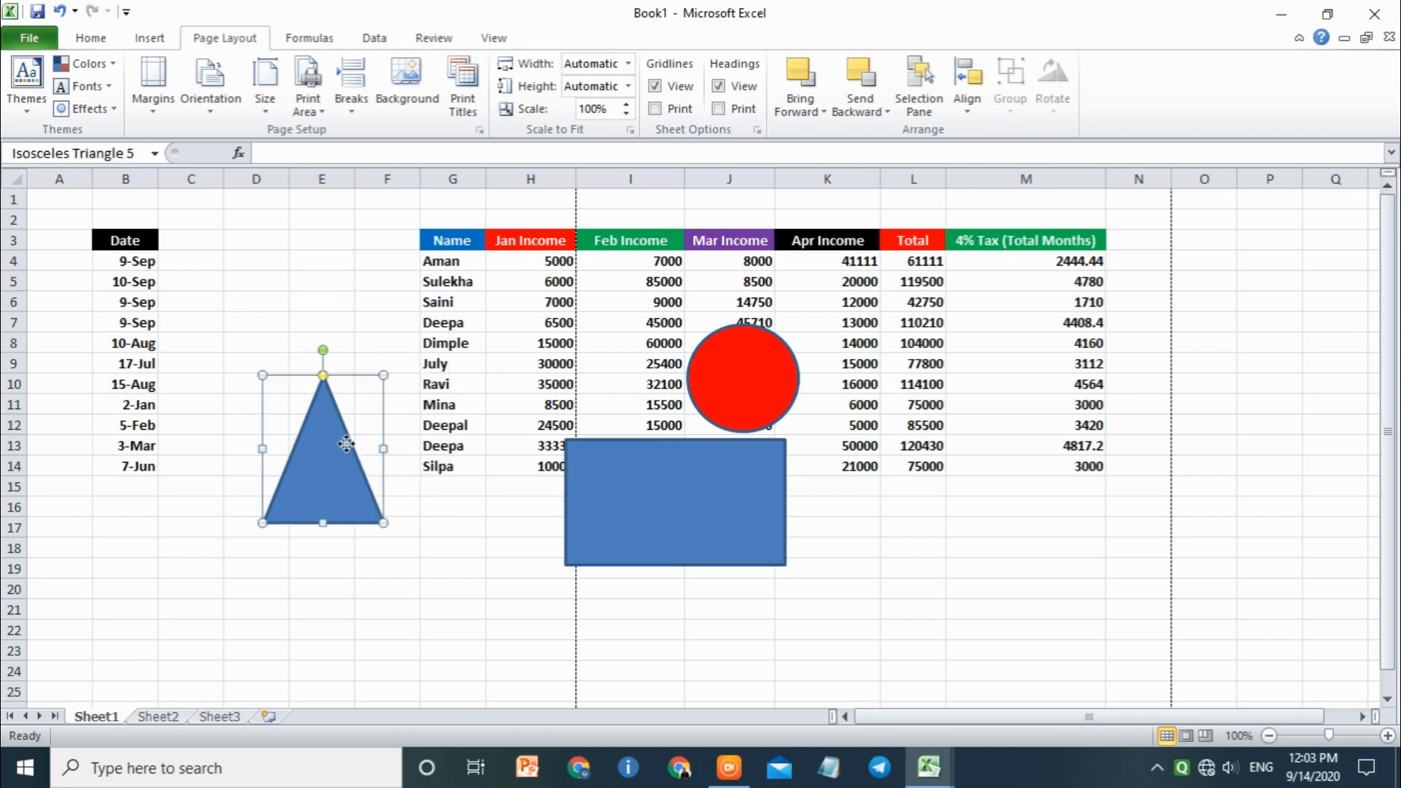
key(Delete)
Step: Move the rectangle over the Total and 4% Tax columns and fill it with green
mouse_move(629, 492)
mouse_down()
mouse_move(940, 382)
mouse_move(937, 362)
mouse_up()
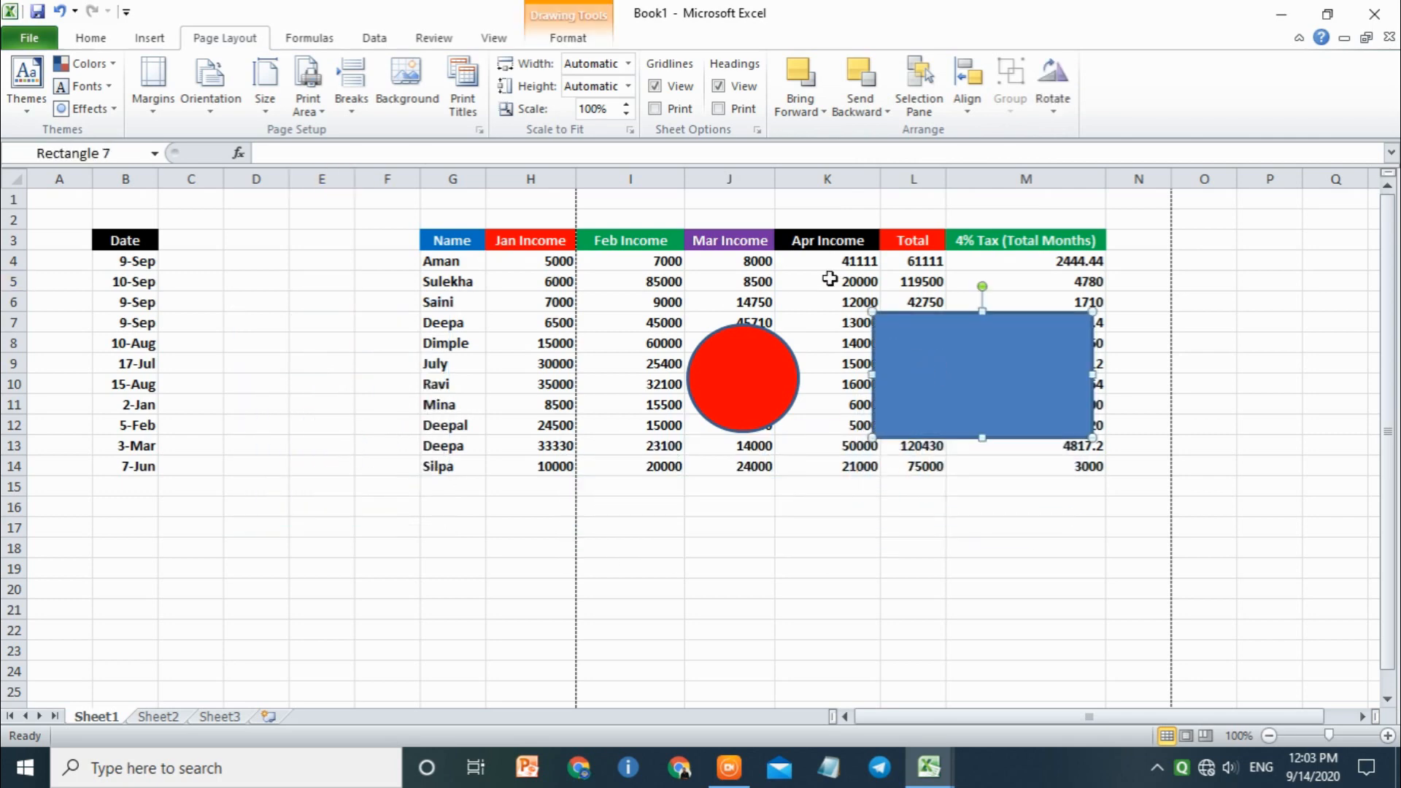
click(573, 38)
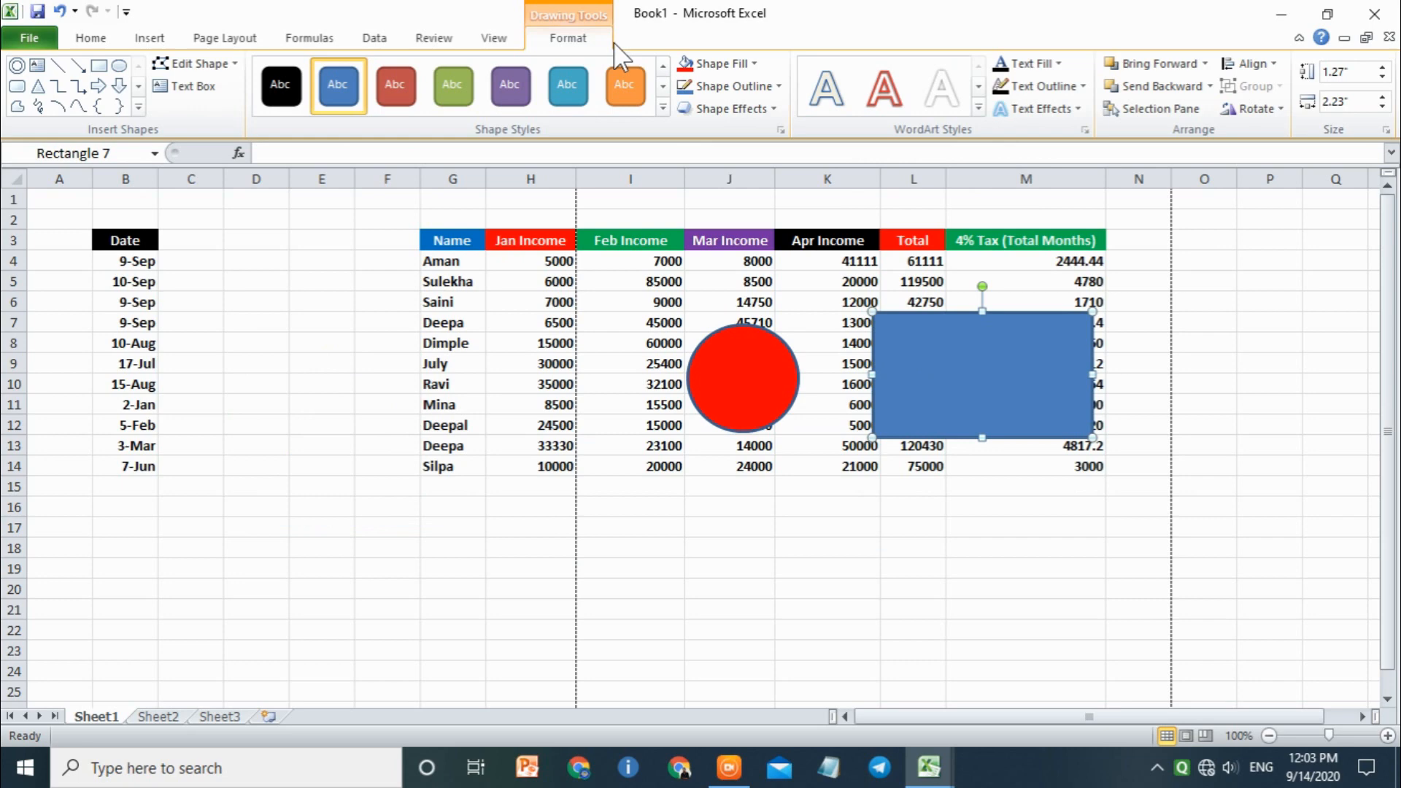
click(737, 63)
click(771, 238)
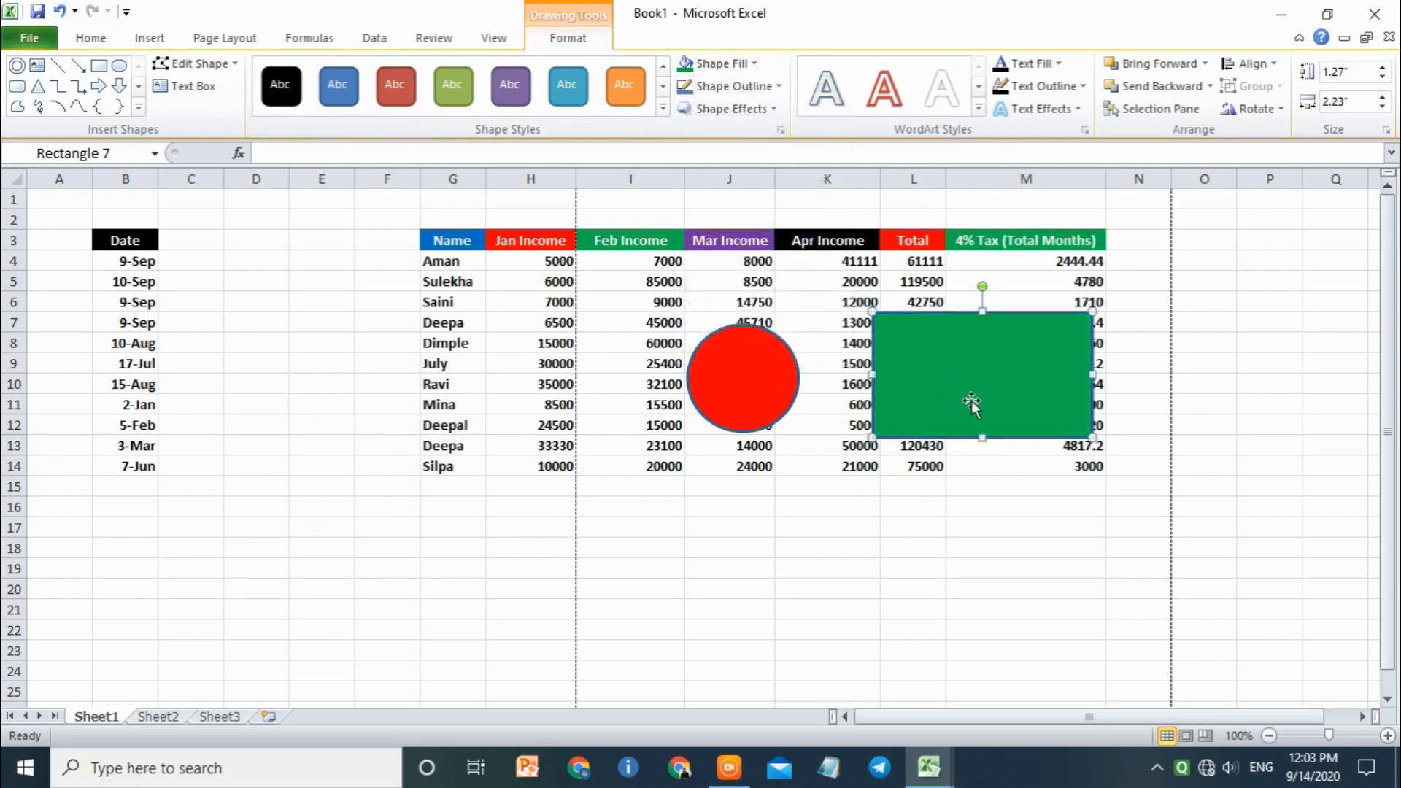
Step: Move the green rectangle and red circle so they overlap at the table's lower edge, and view the Send Backward choices
drag(940, 374, 605, 497)
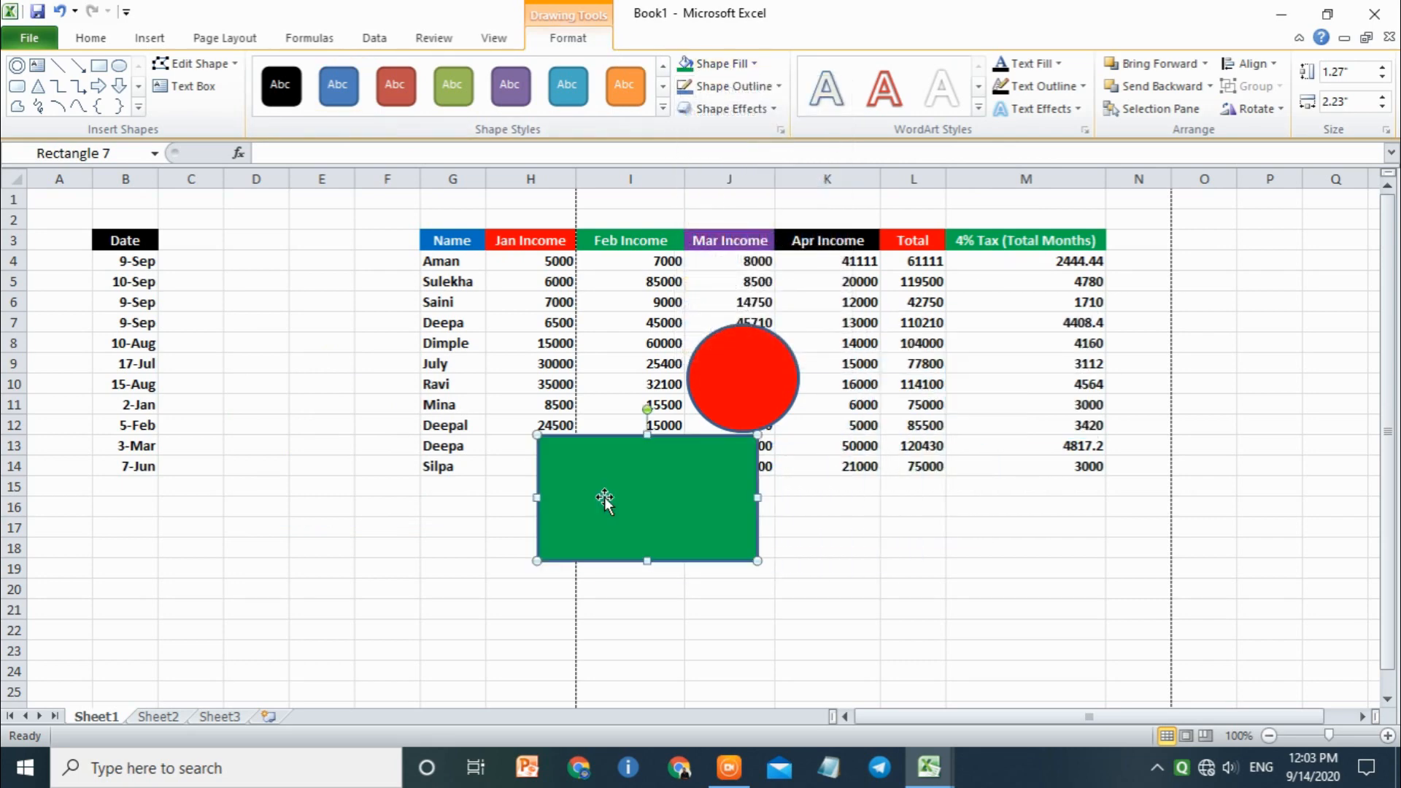
drag(707, 363, 726, 487)
click(228, 44)
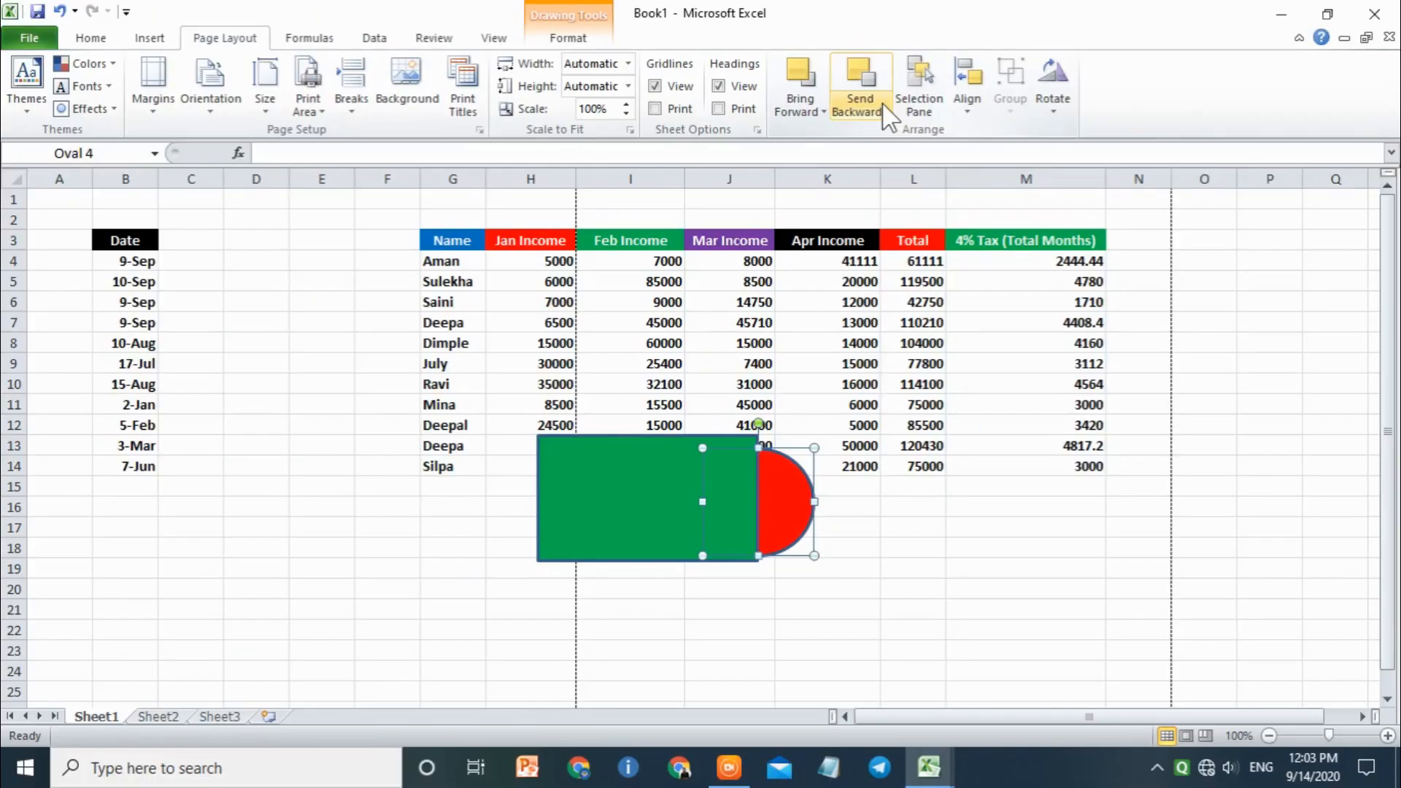
click(889, 116)
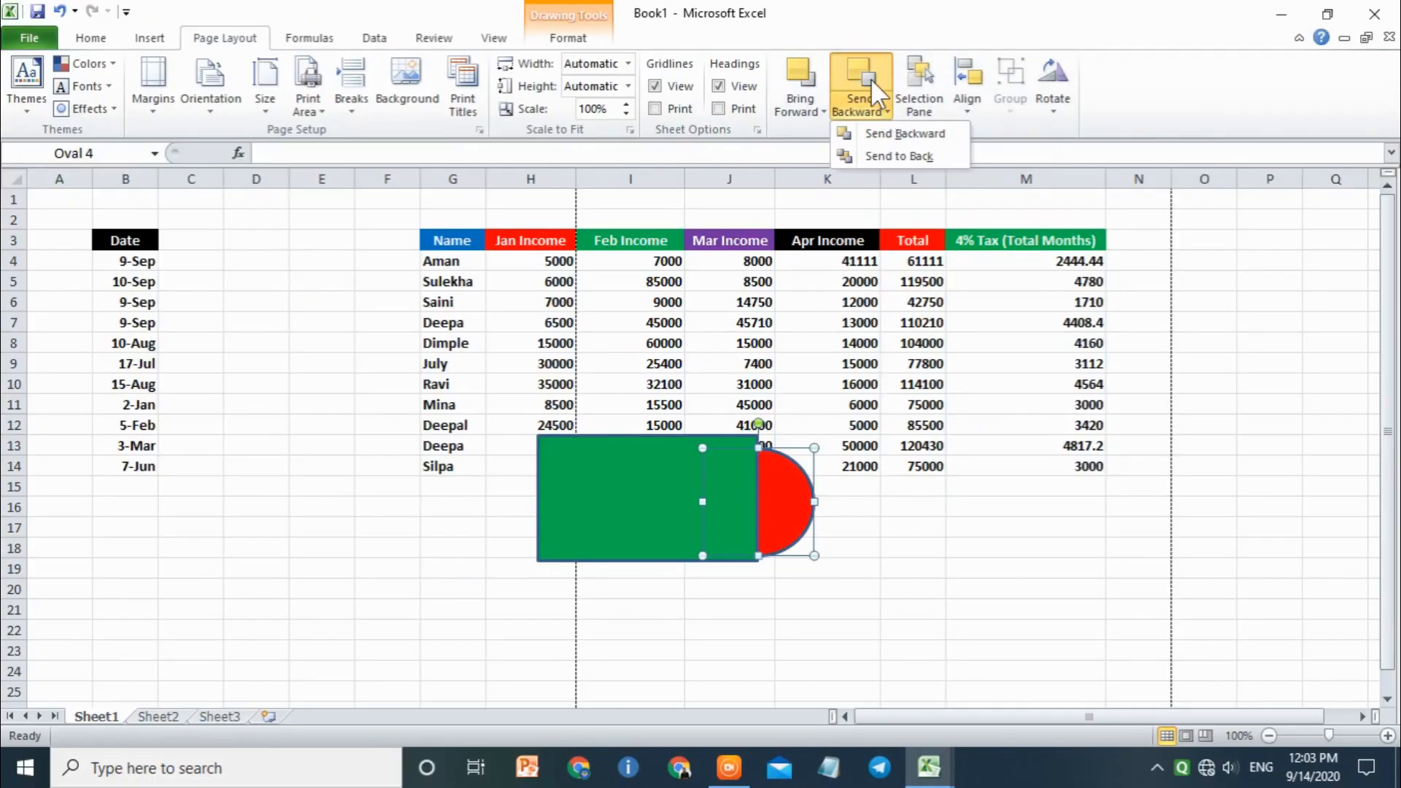
click(872, 114)
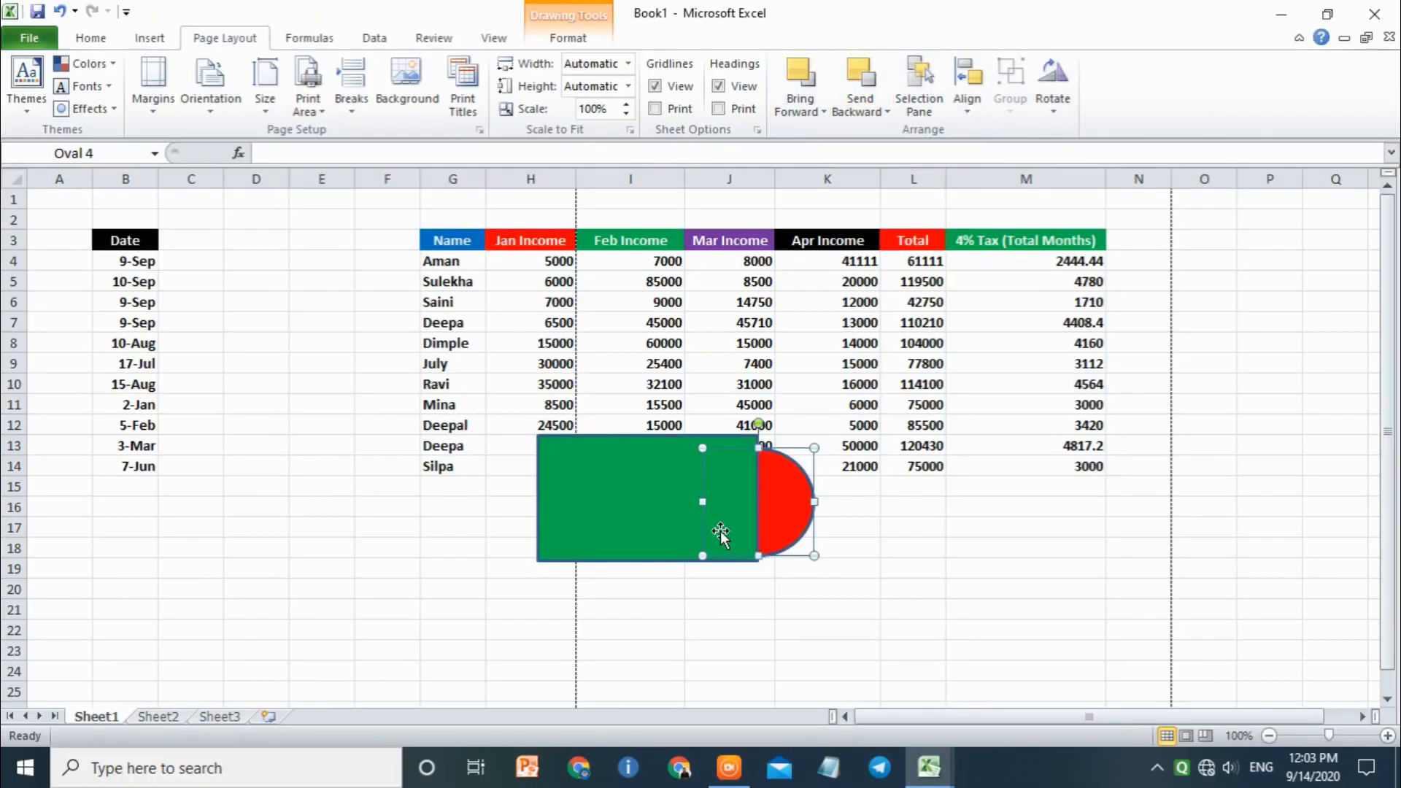
Step: Move the green rectangle so it overlaps the circle's right edge, and bring the red circle forward
drag(669, 501, 918, 501)
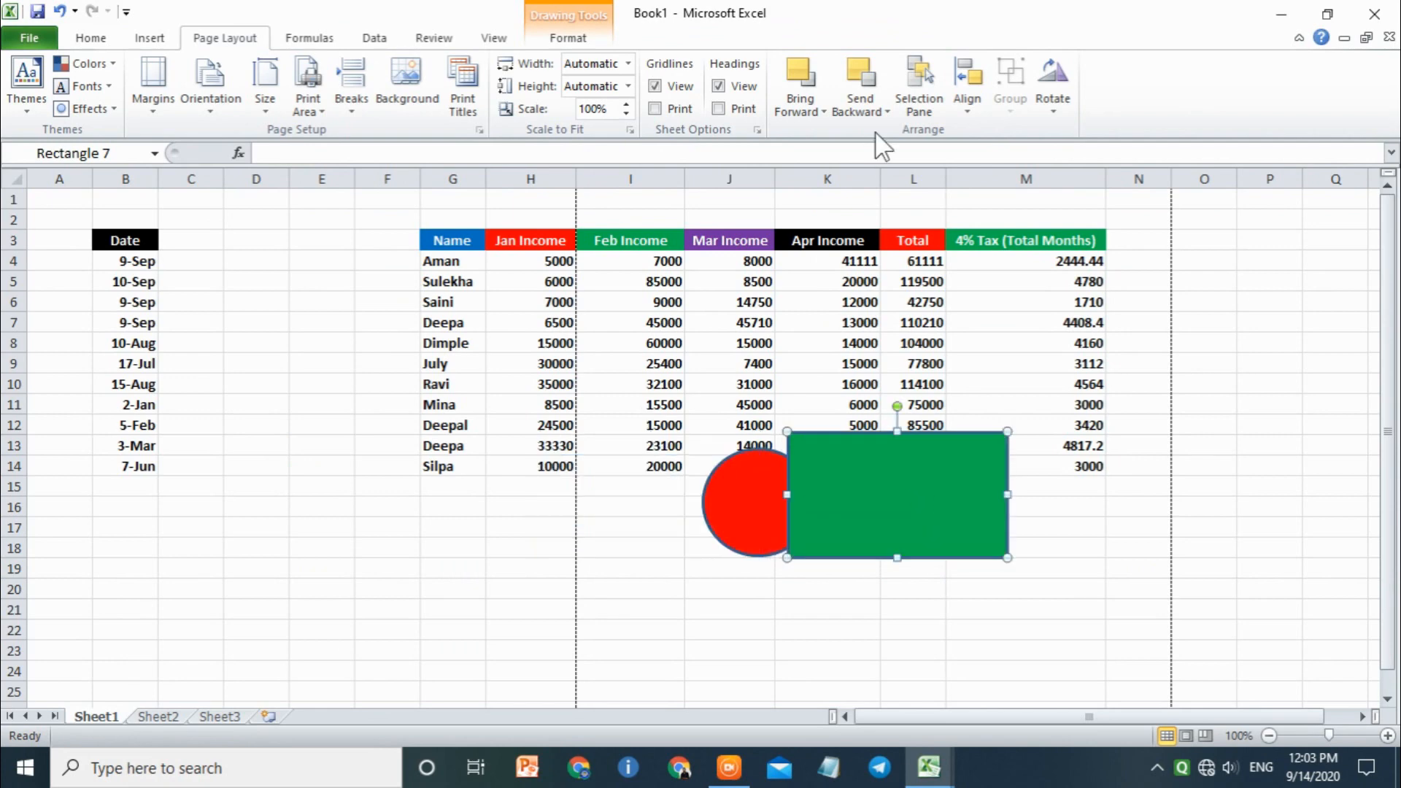
click(725, 532)
click(501, 491)
click(729, 511)
click(800, 77)
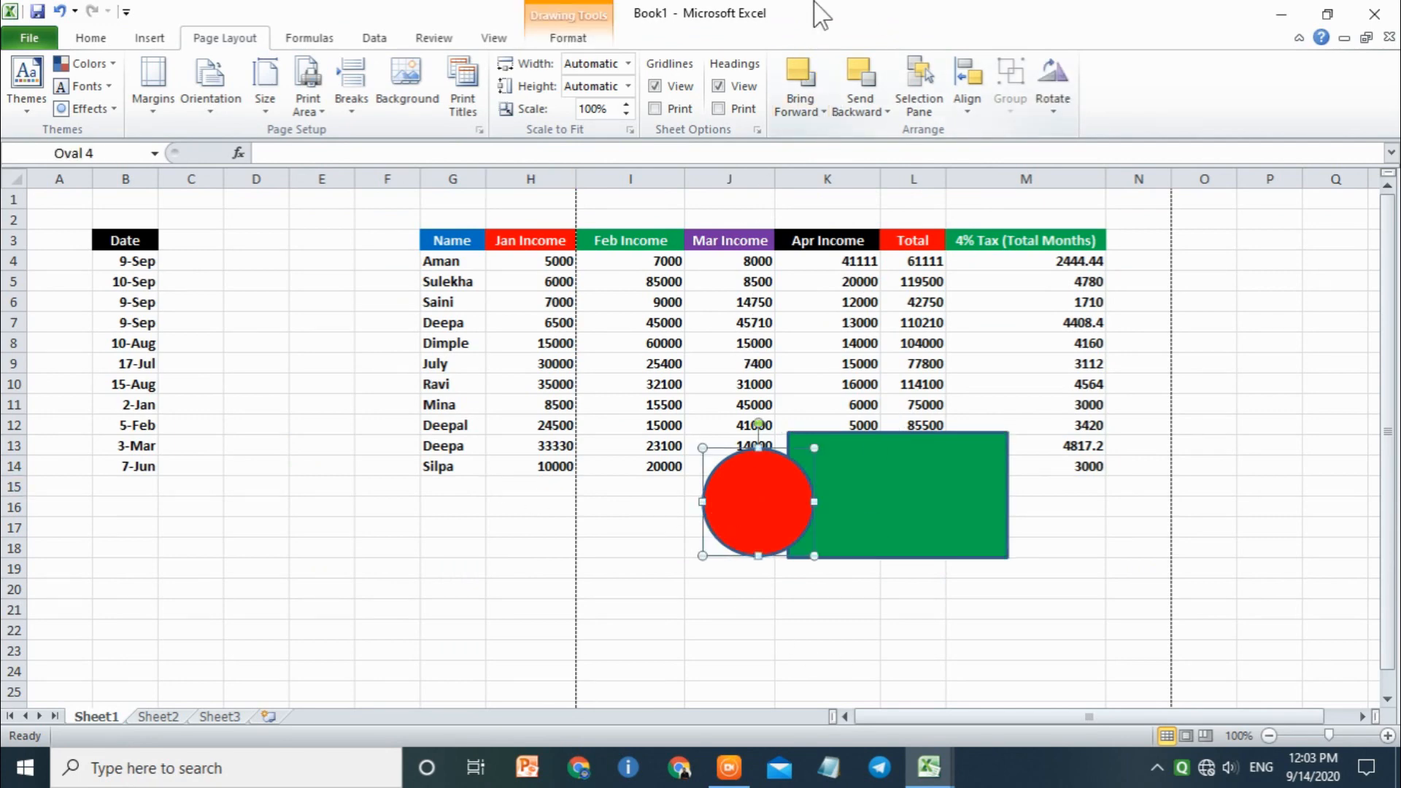
Step: Alternate the red circle between behind and in front of the green rectangle, finishing with it in front
click(863, 78)
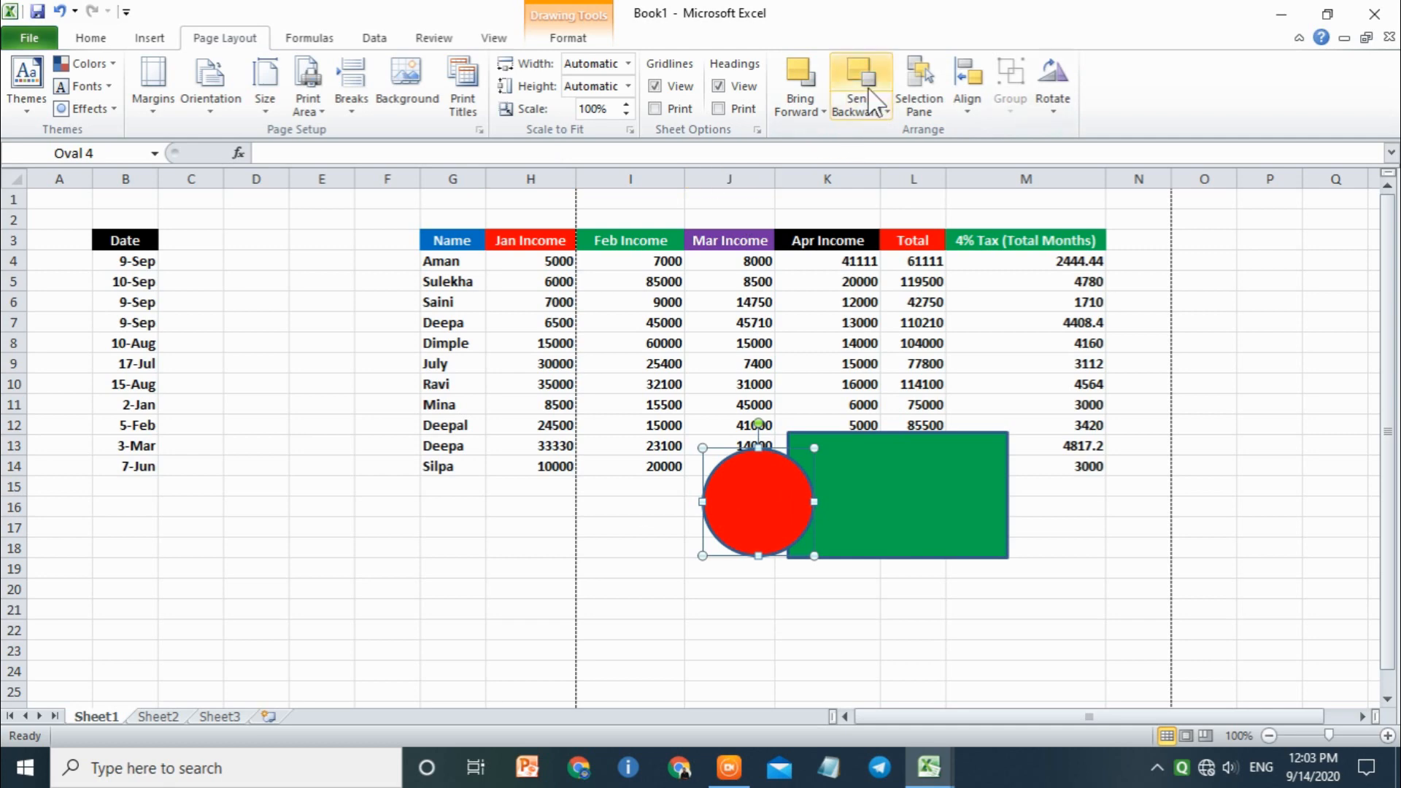
click(813, 85)
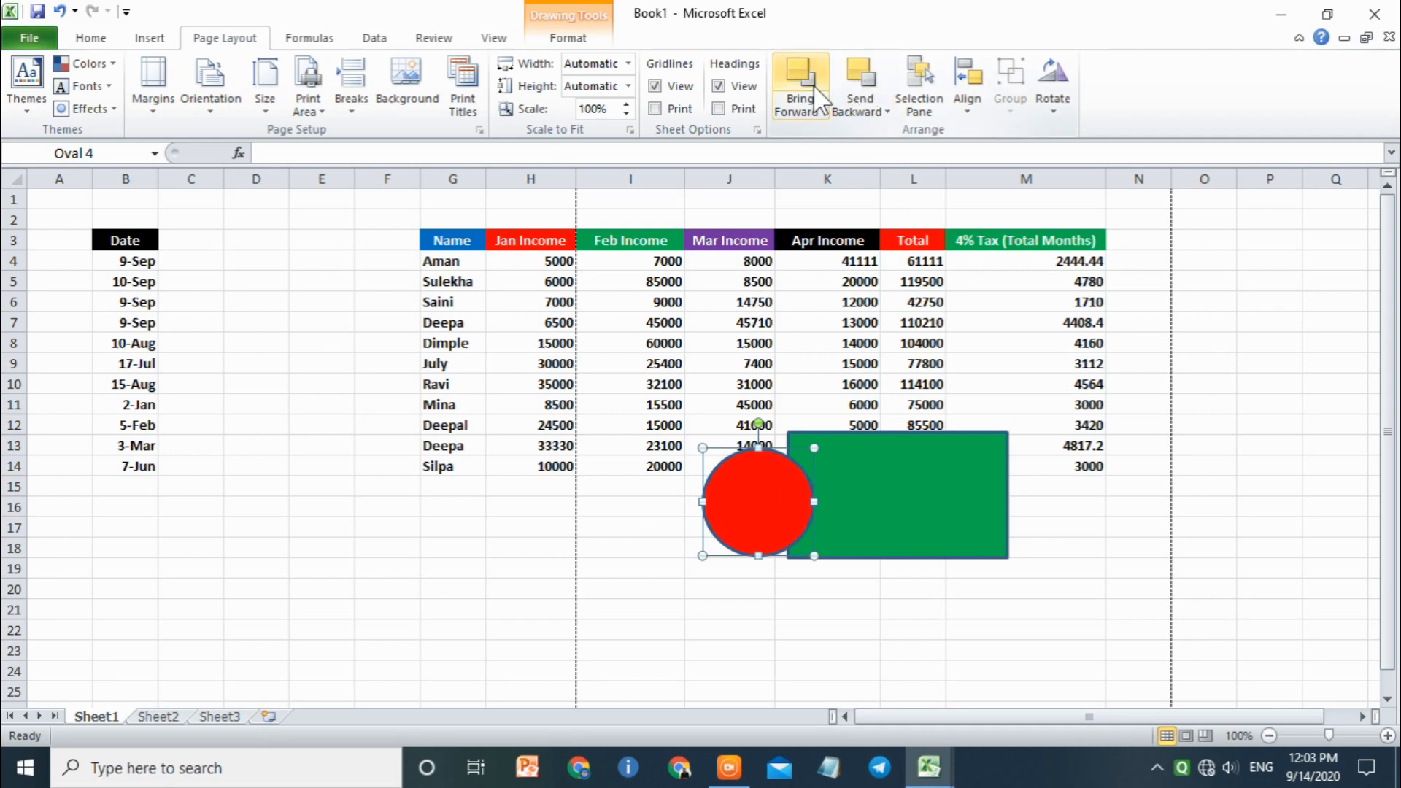
click(869, 108)
click(861, 76)
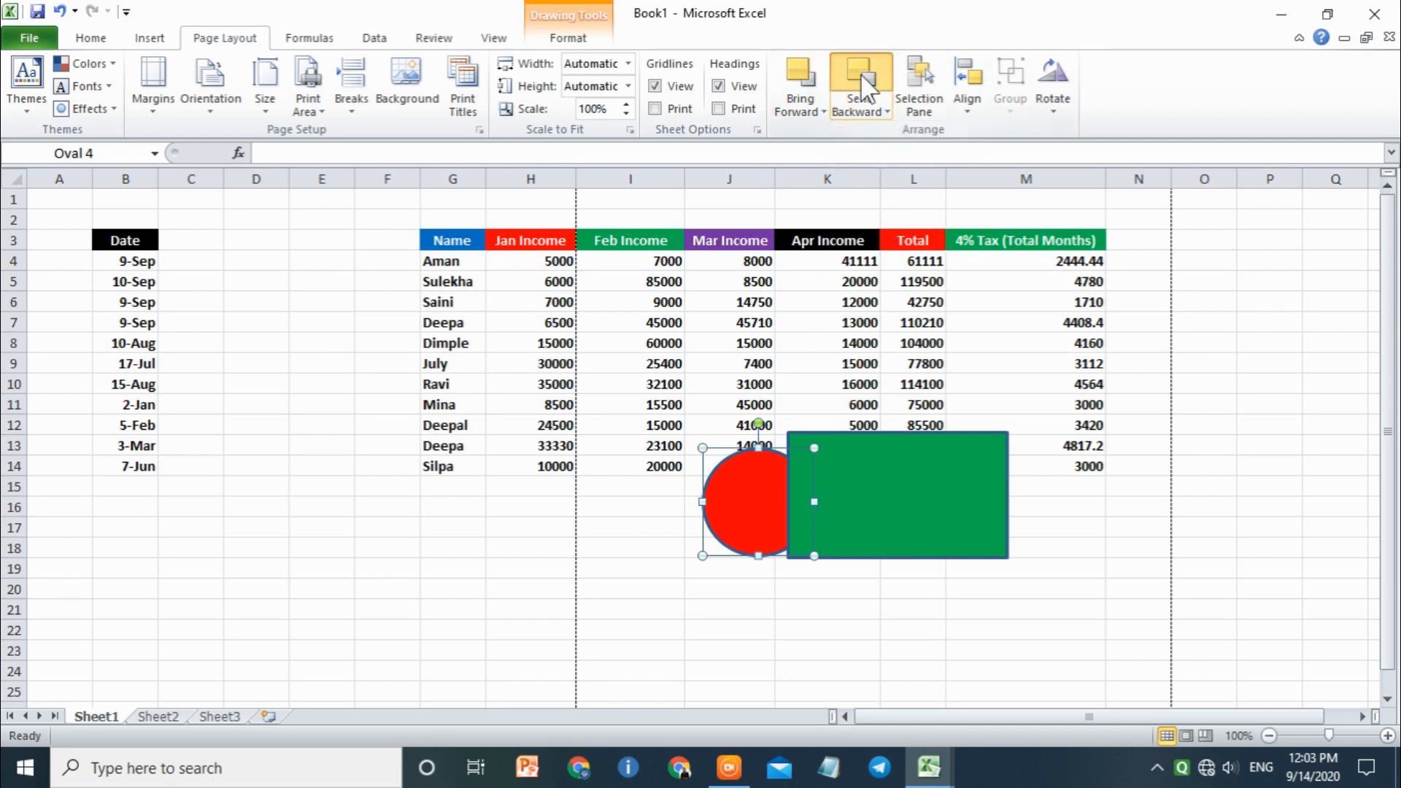
click(802, 76)
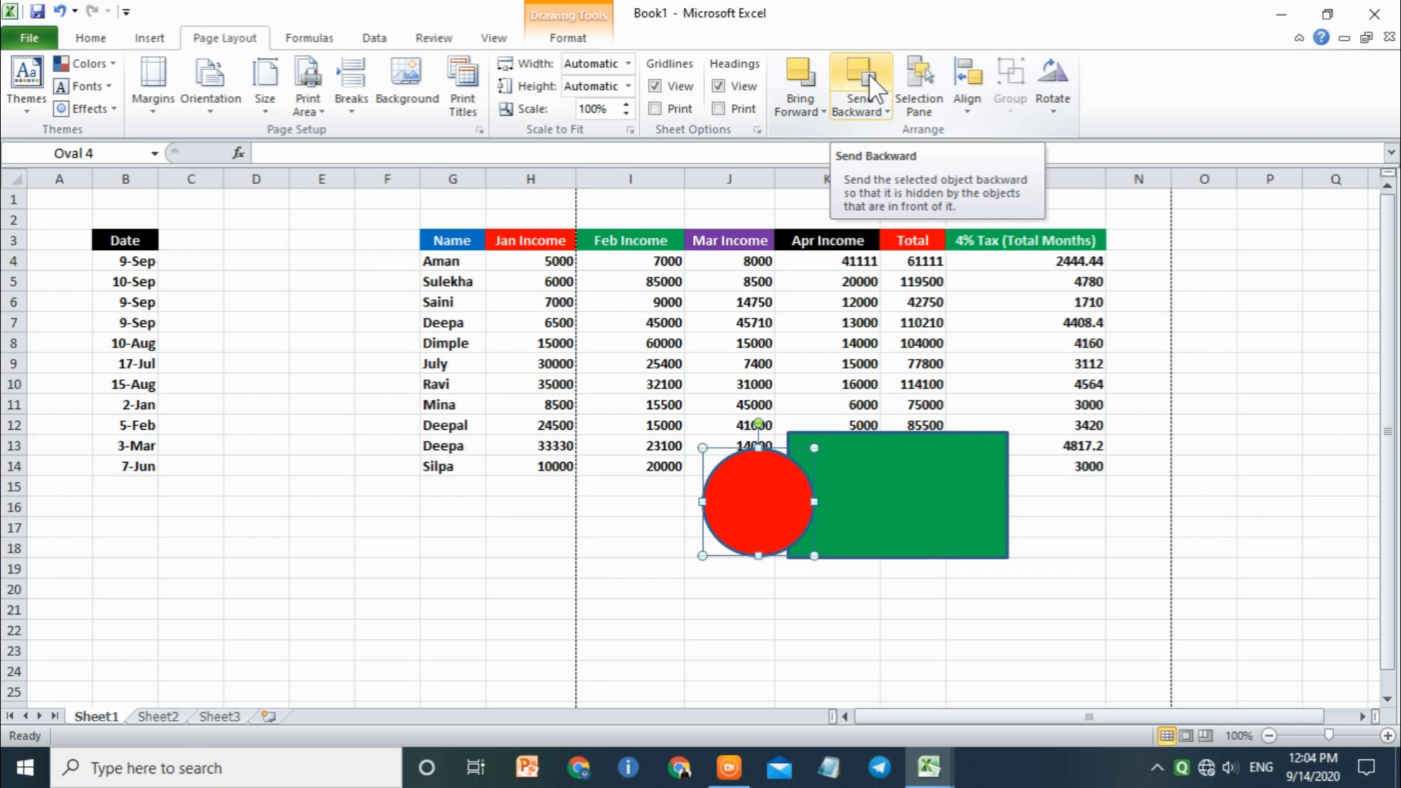
click(859, 77)
click(800, 77)
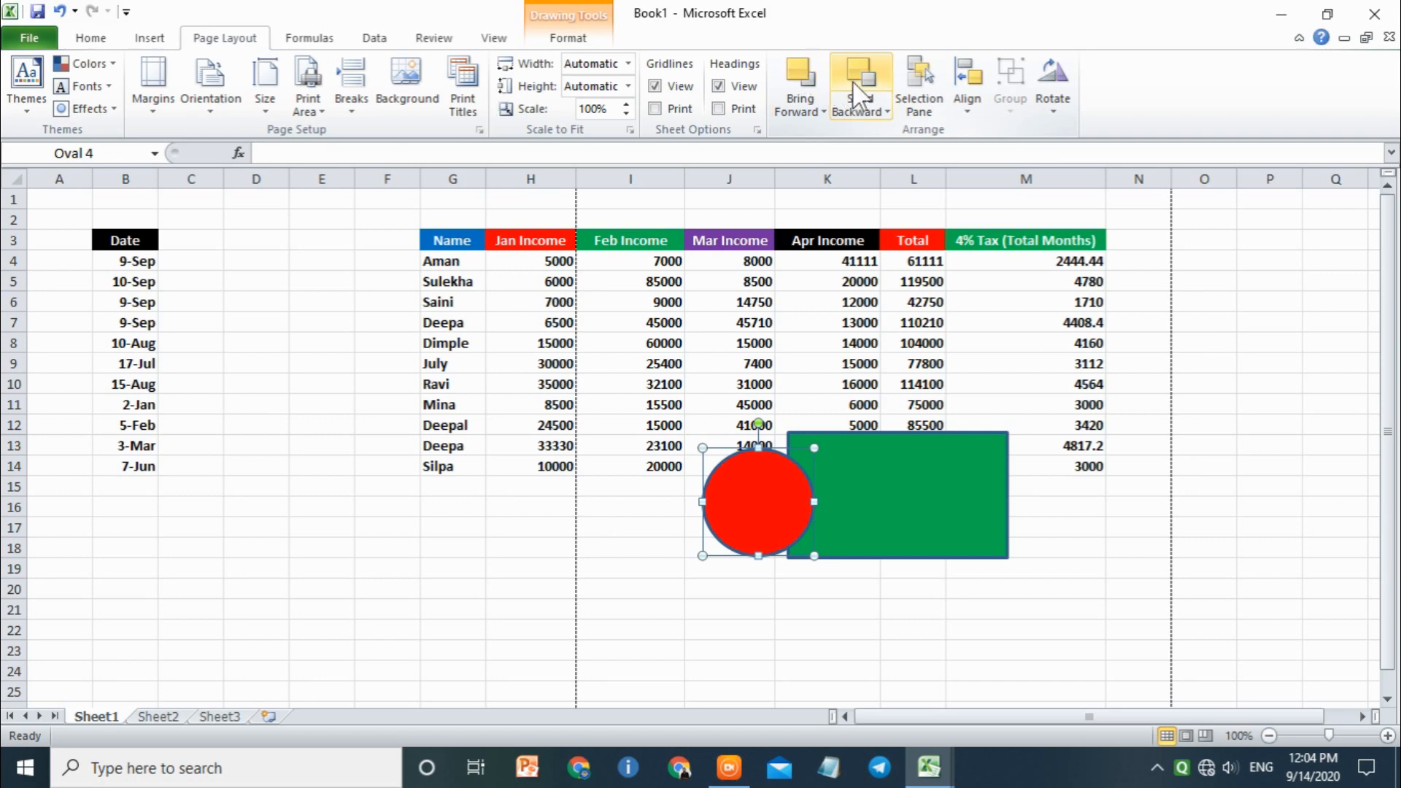
Step: Delete the red circle and the green rectangle from the sheet
click(441, 488)
click(746, 488)
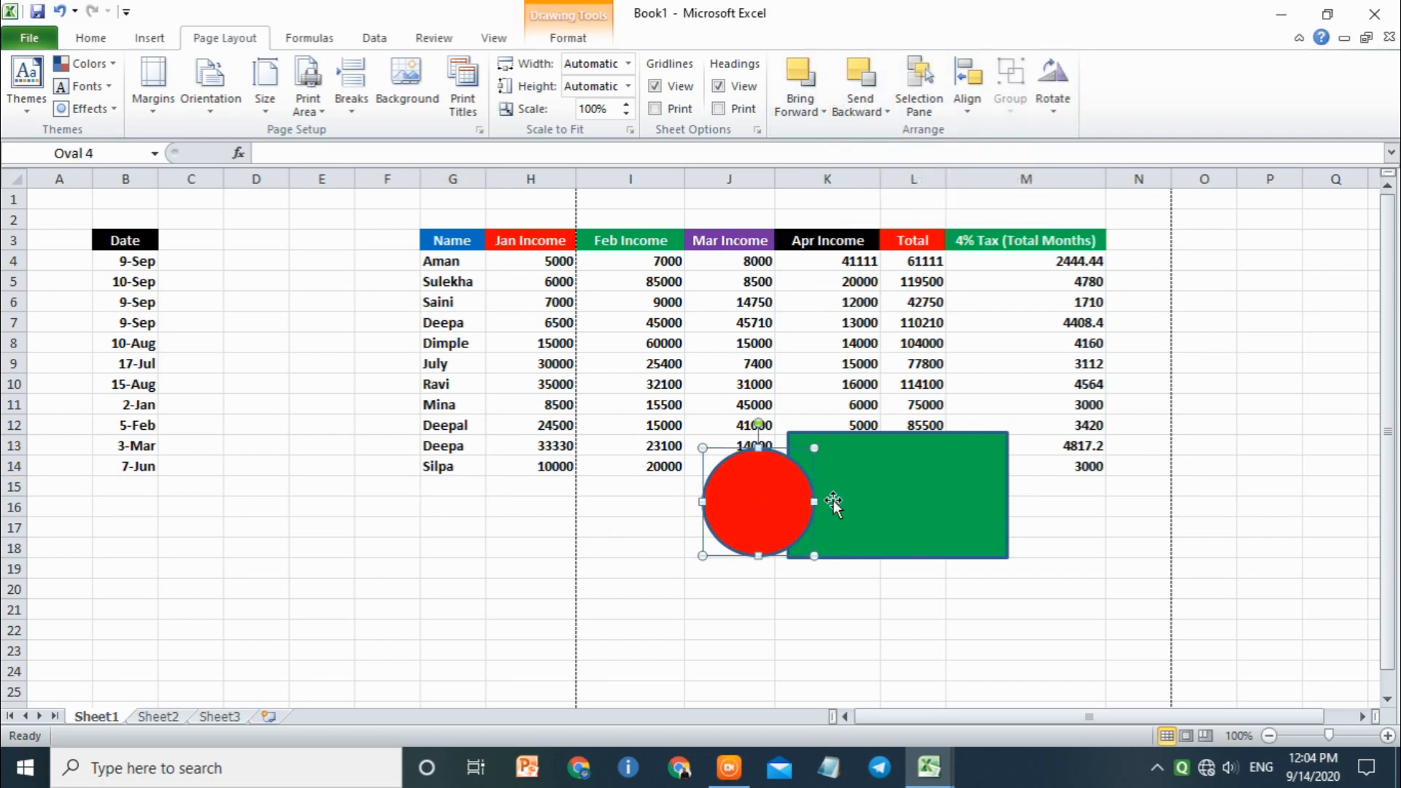
key(Delete)
click(933, 501)
key(Delete)
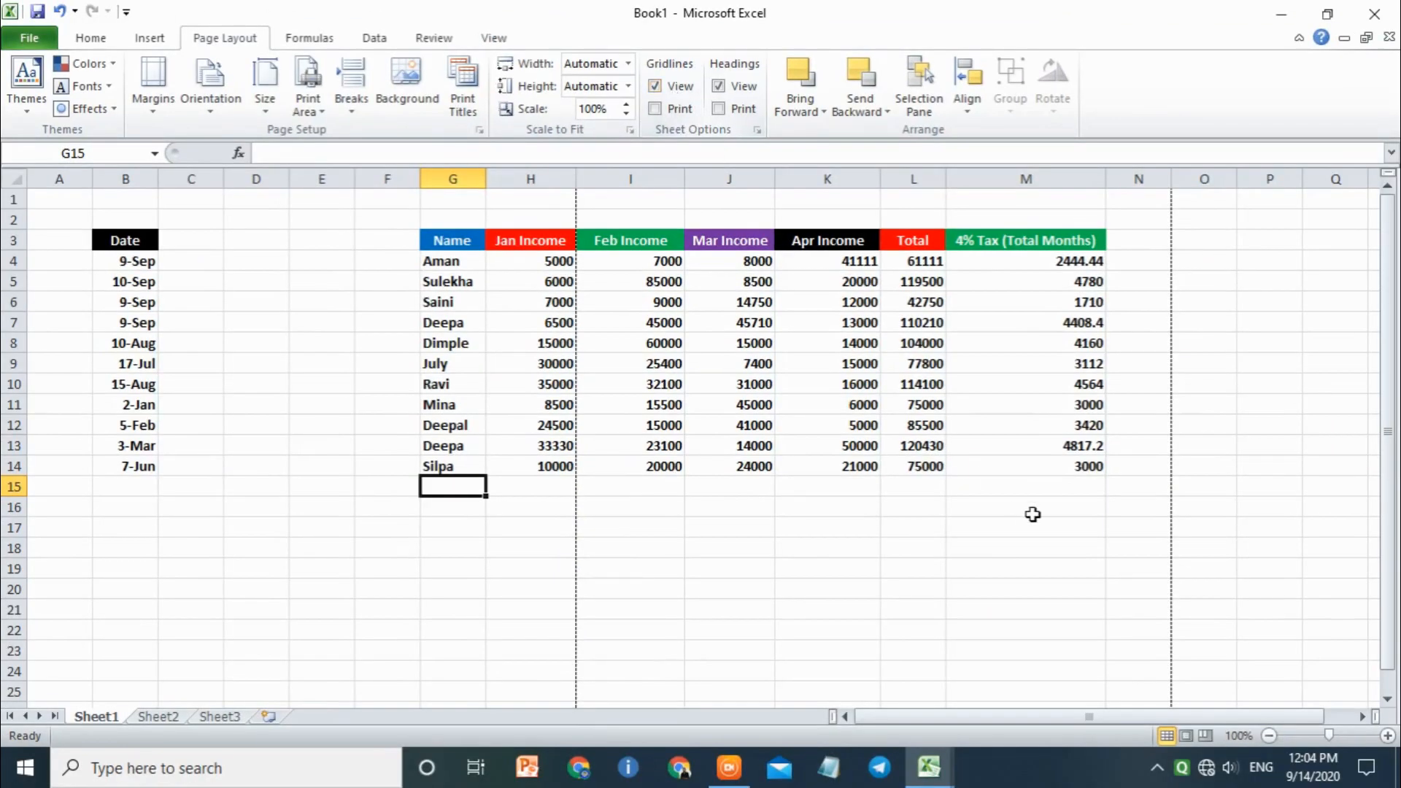
click(232, 385)
click(213, 223)
drag(228, 261, 227, 284)
drag(227, 324, 225, 349)
click(321, 324)
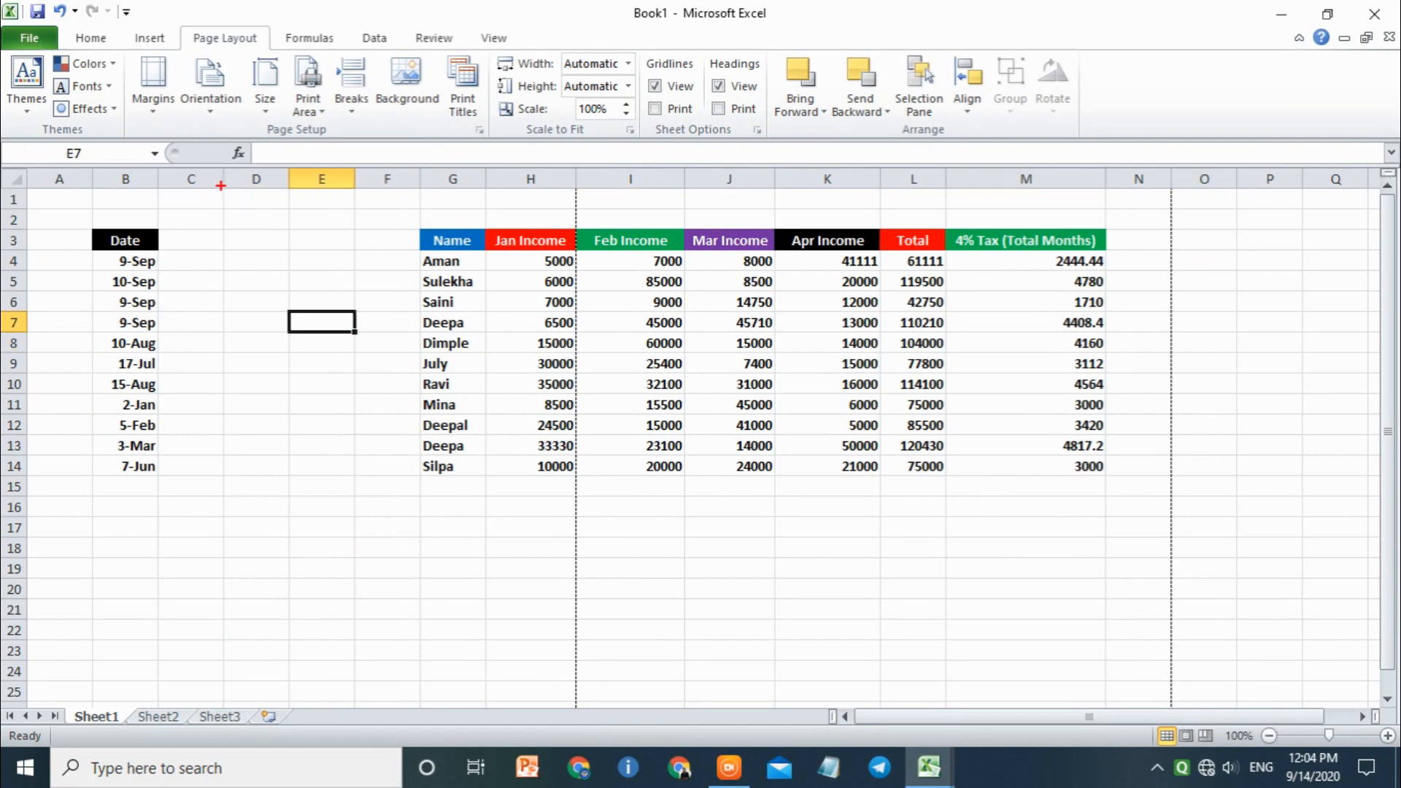
drag(224, 219, 223, 427)
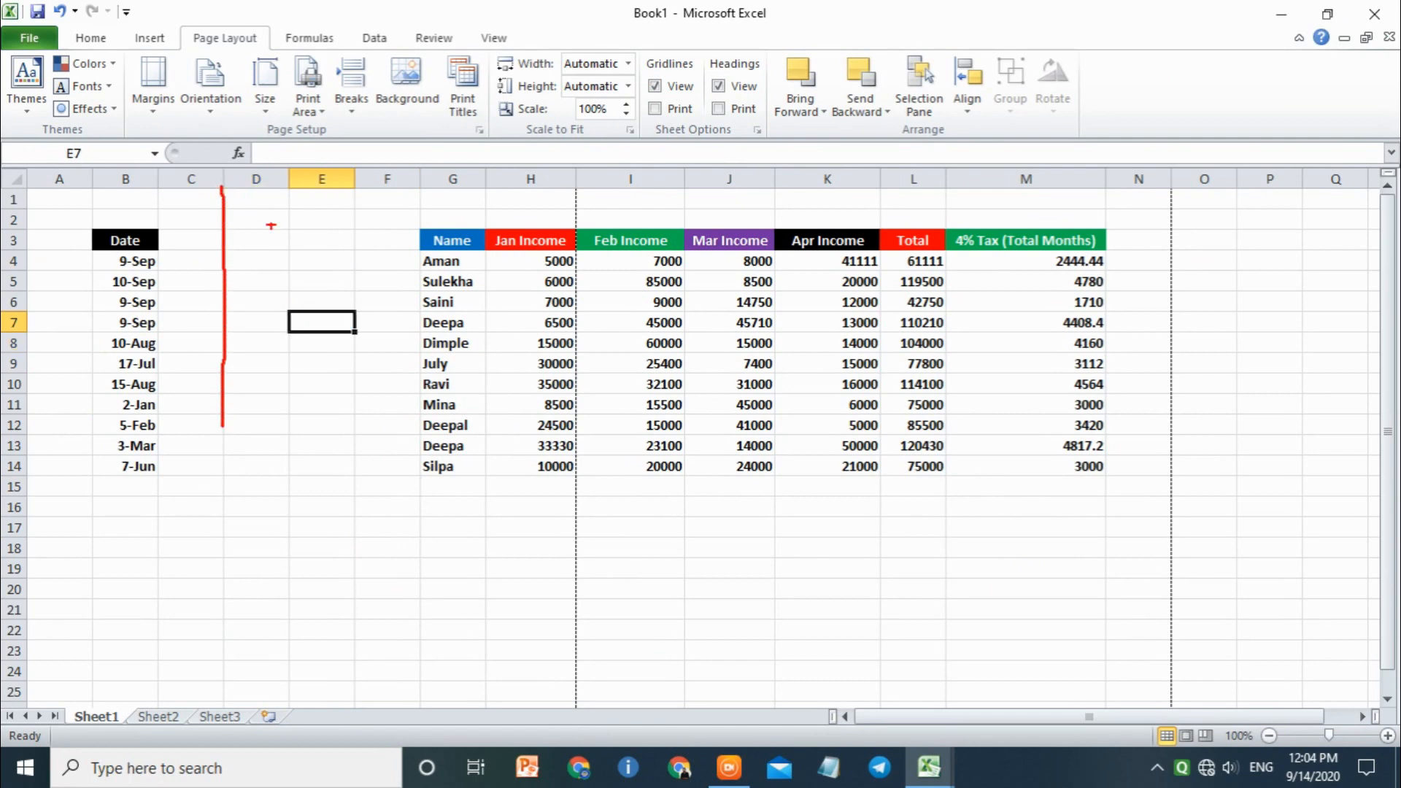
drag(287, 187, 287, 432)
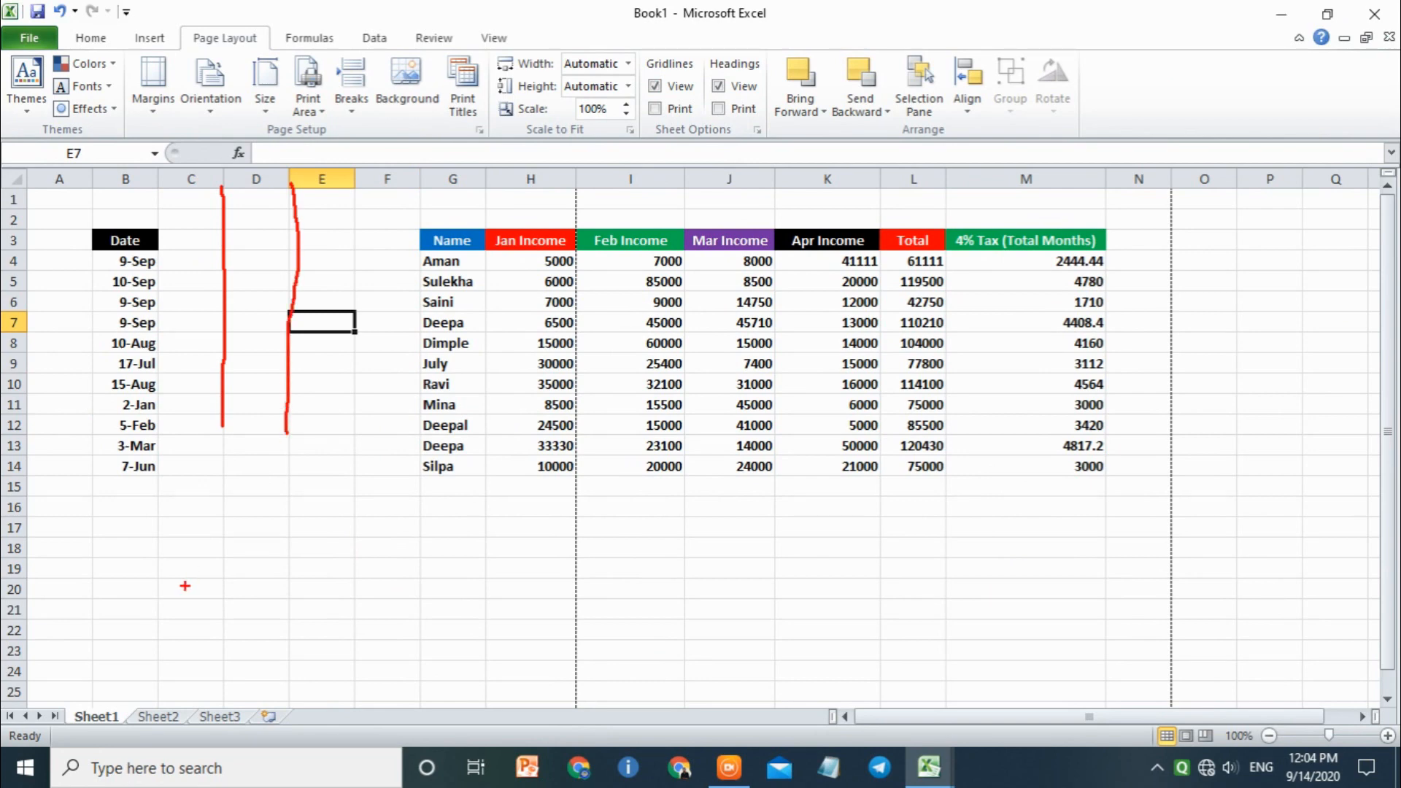
drag(219, 537, 354, 535)
key(Escape)
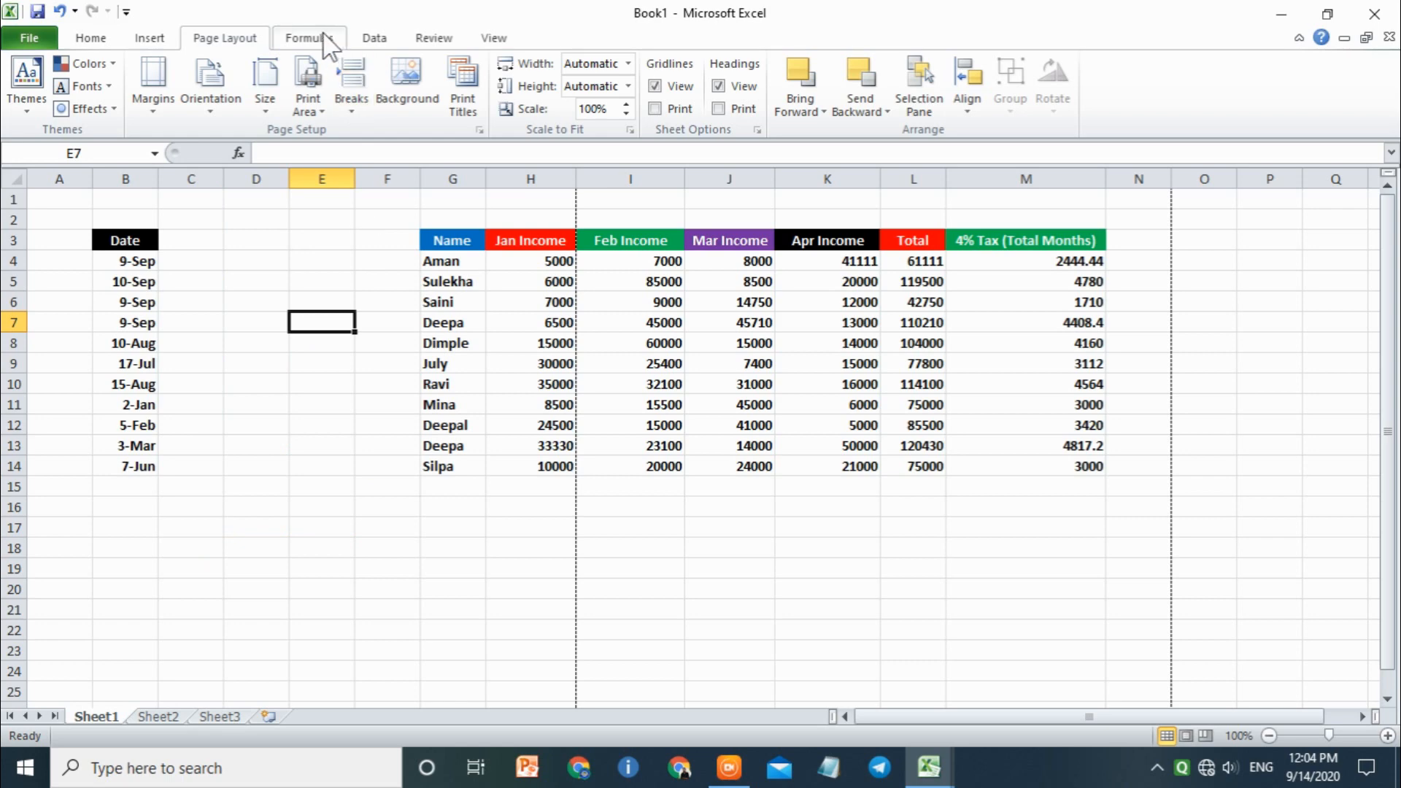
Step: Hide the worksheet gridlines and show them again, and toggle gridline printing on and back off
click(667, 86)
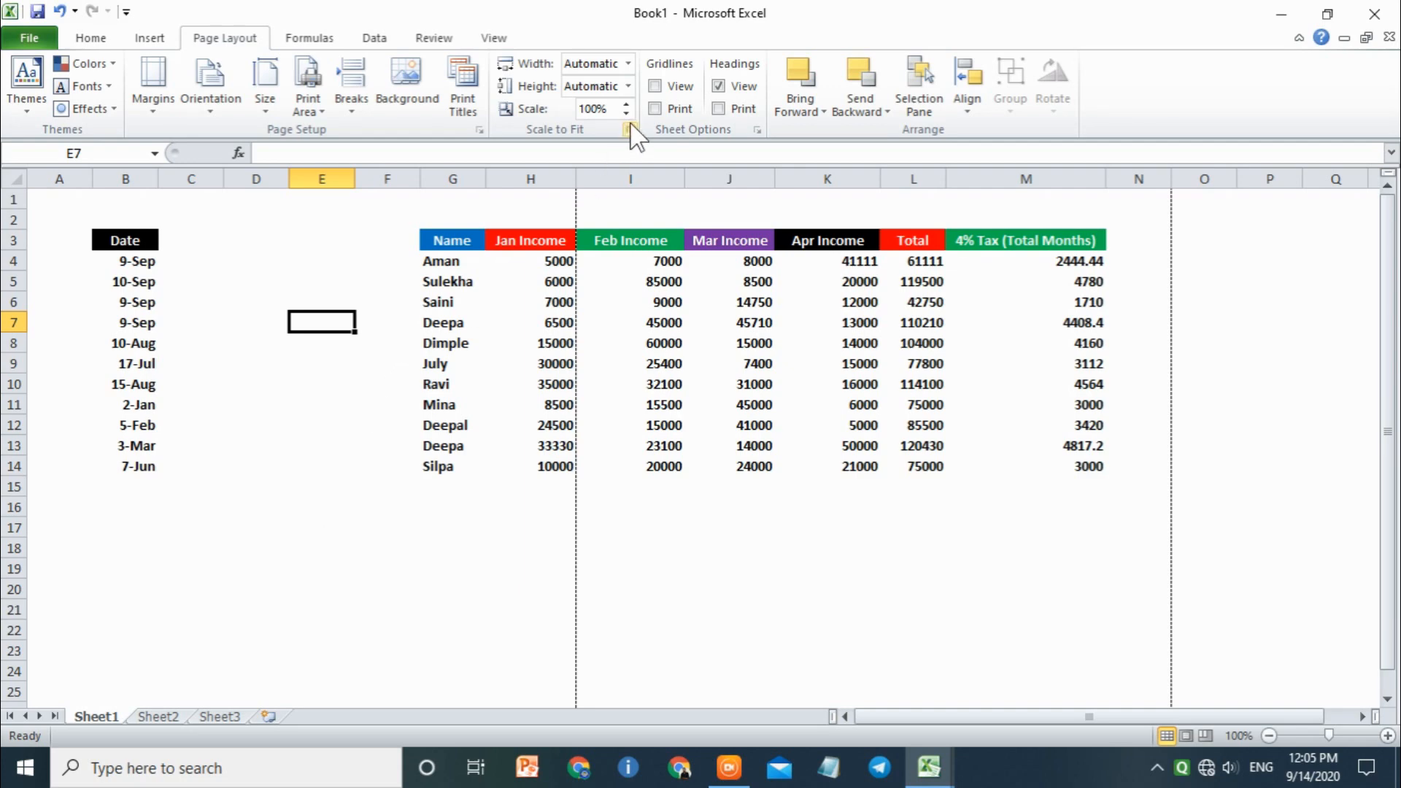
click(657, 87)
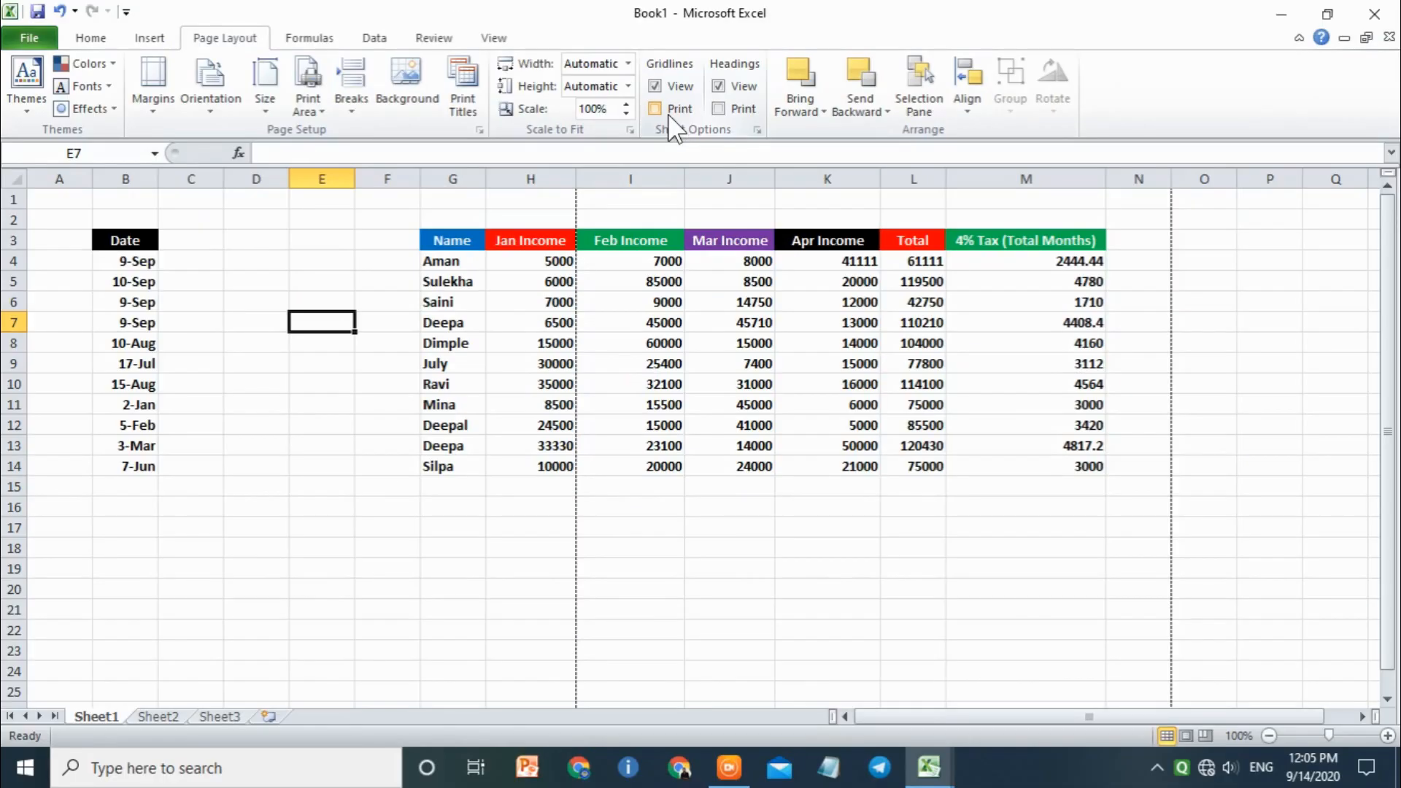
click(656, 111)
click(655, 108)
Step: Preview how the sheet prints without gridlines, look at the choices for what to print, and return to the sheet
click(22, 44)
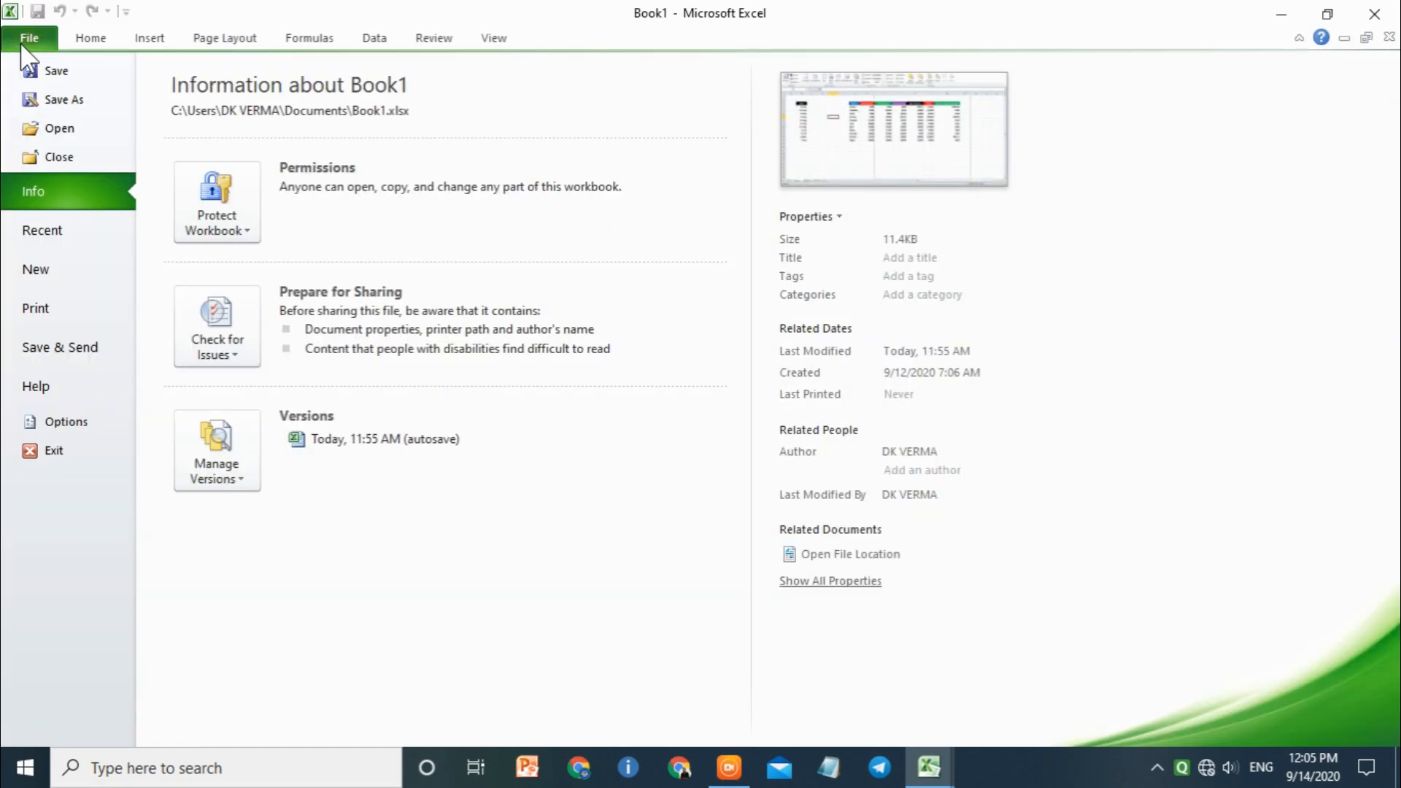
click(82, 307)
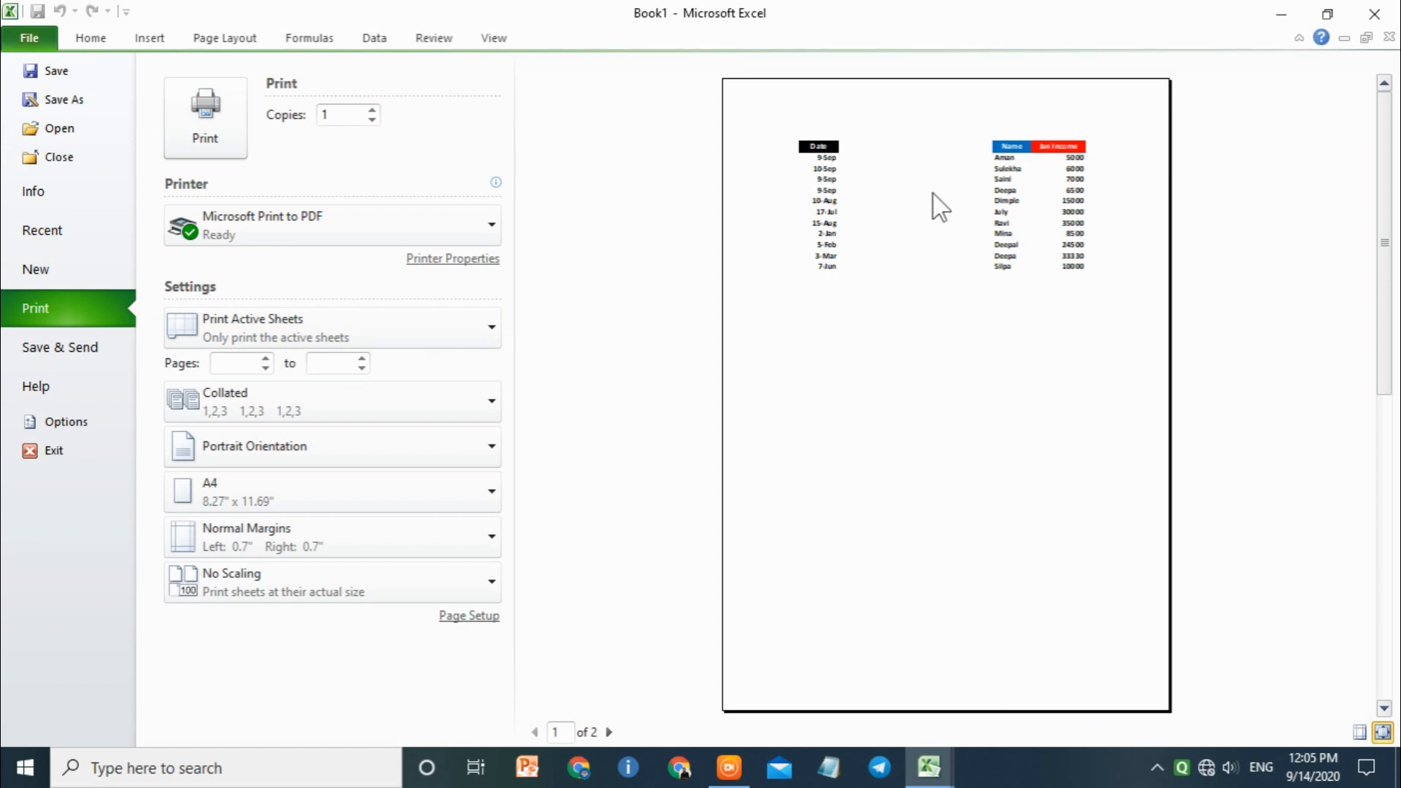
click(449, 340)
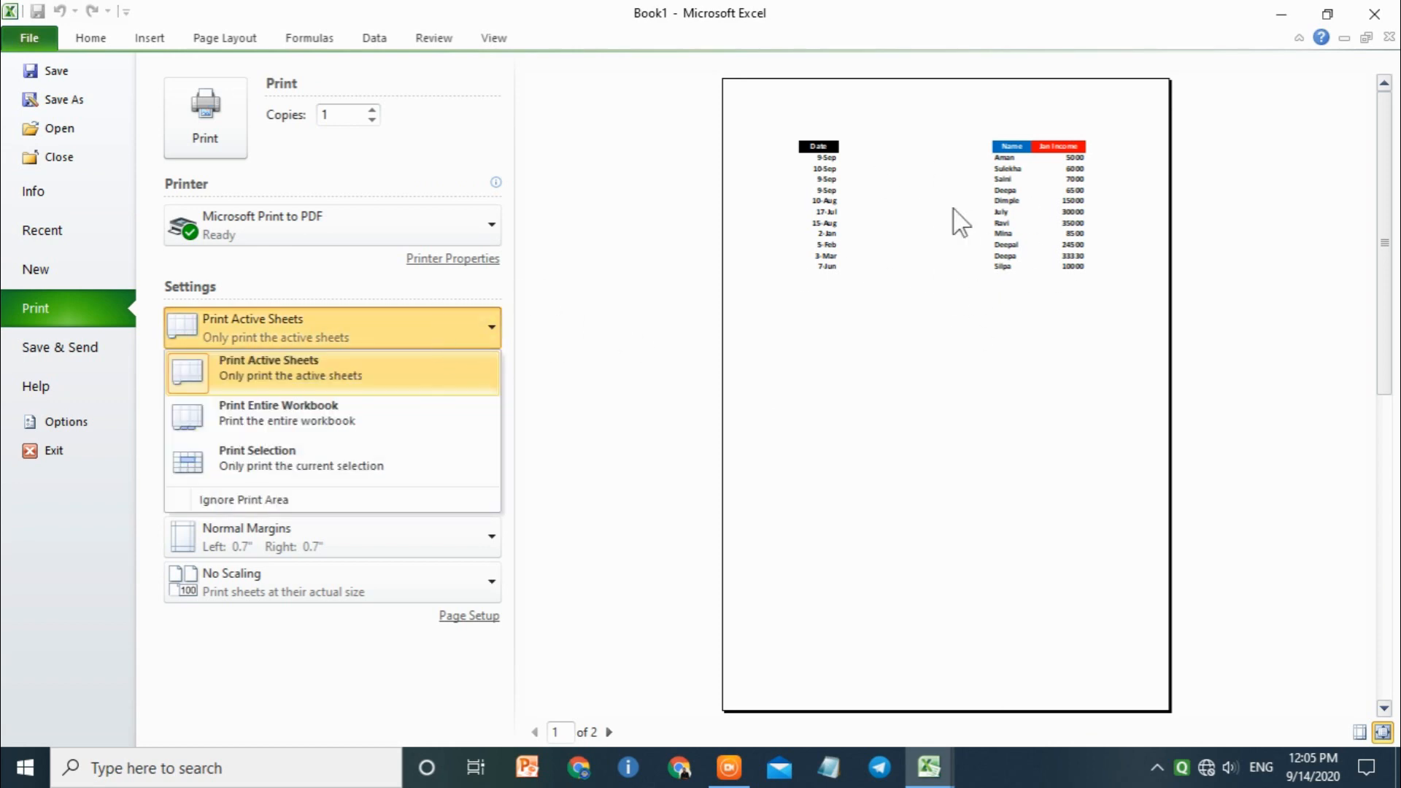
click(694, 307)
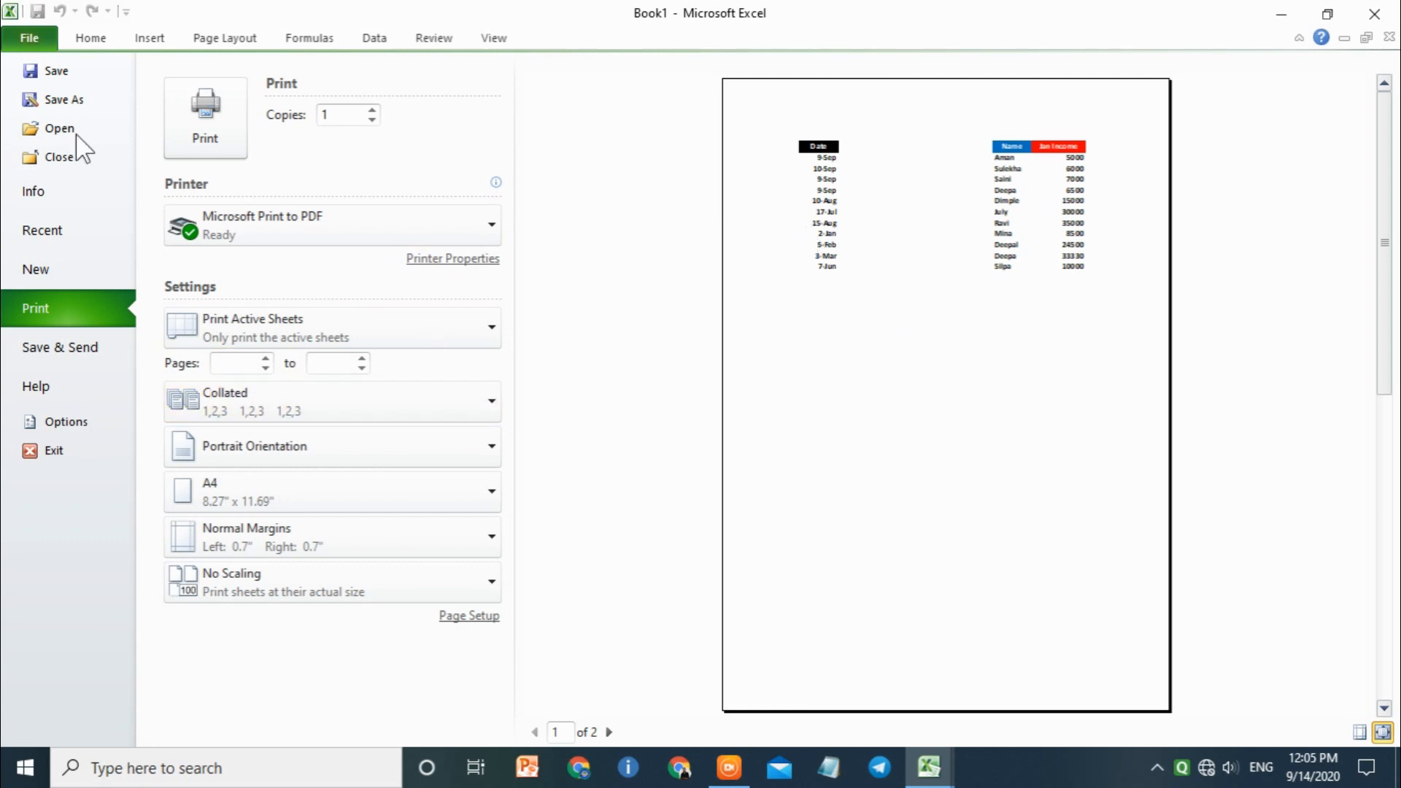
click(46, 35)
Step: Enable printing of the gridlines and check the result in the print preview
click(662, 109)
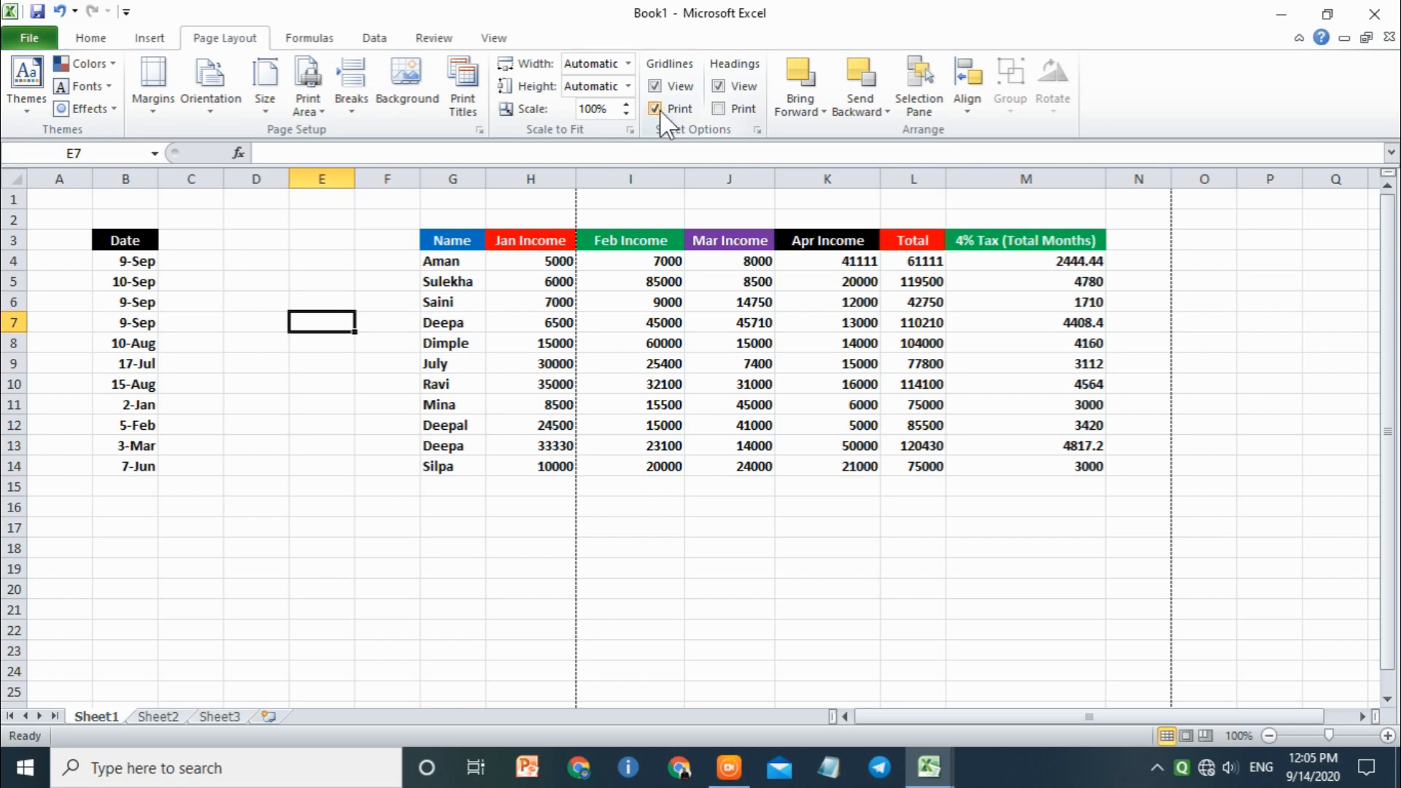
click(48, 38)
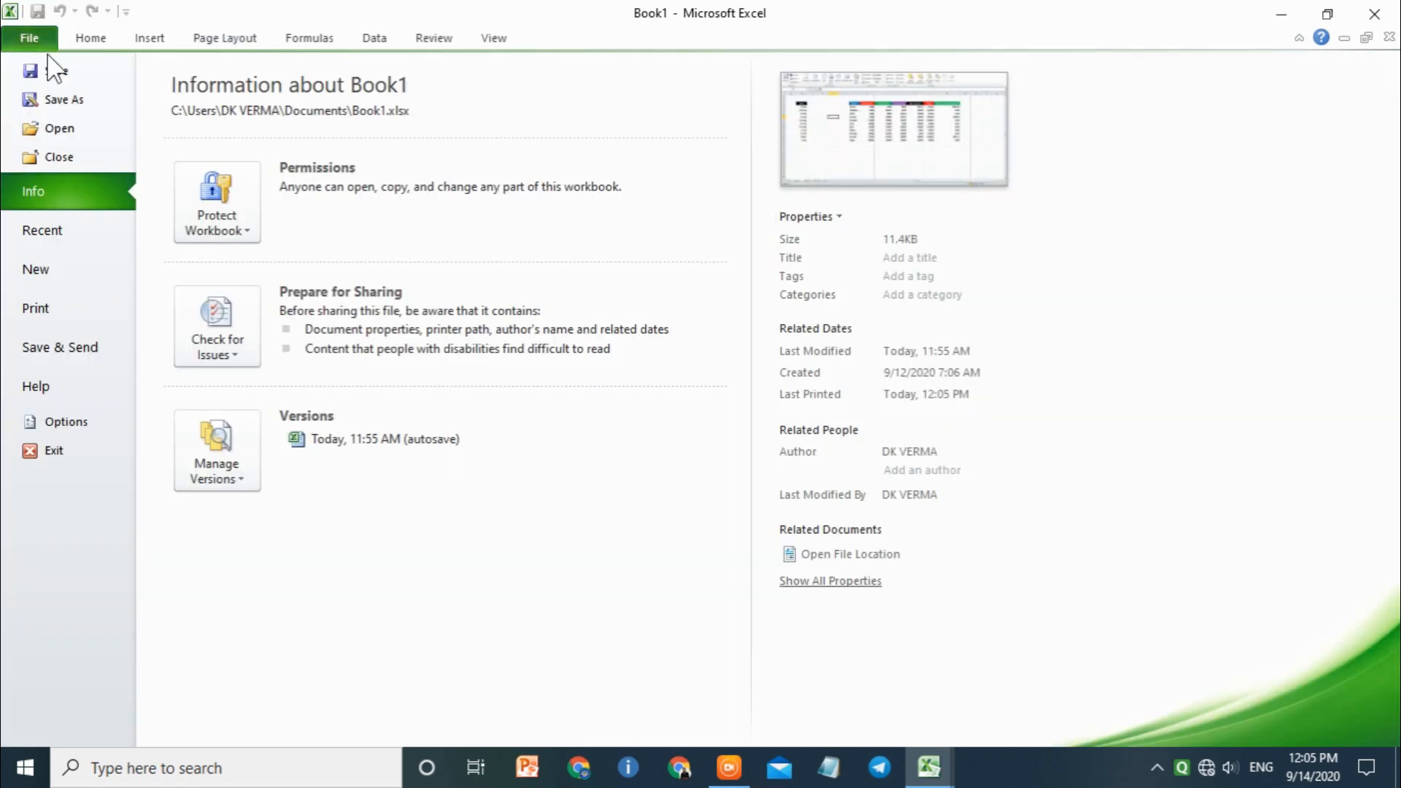
click(58, 304)
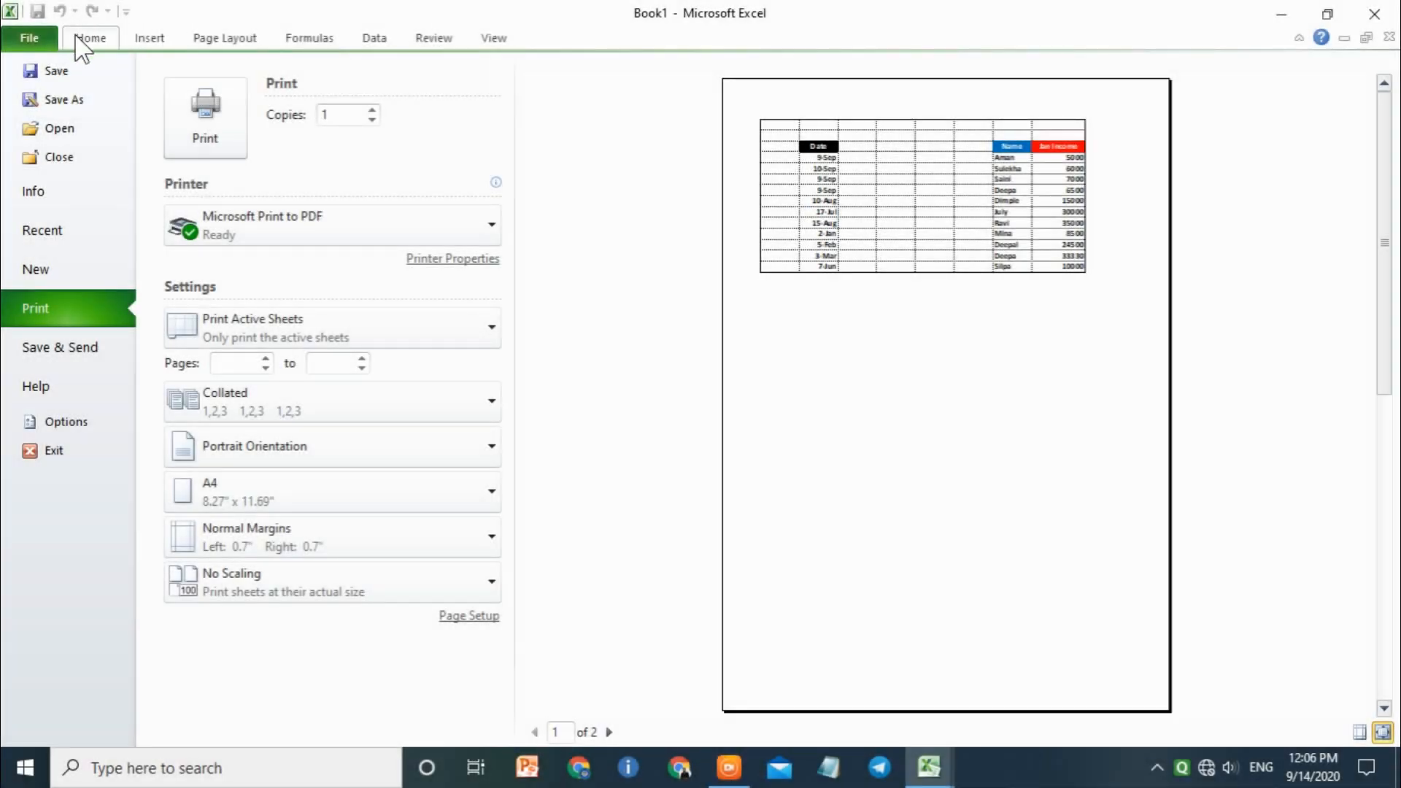
click(29, 38)
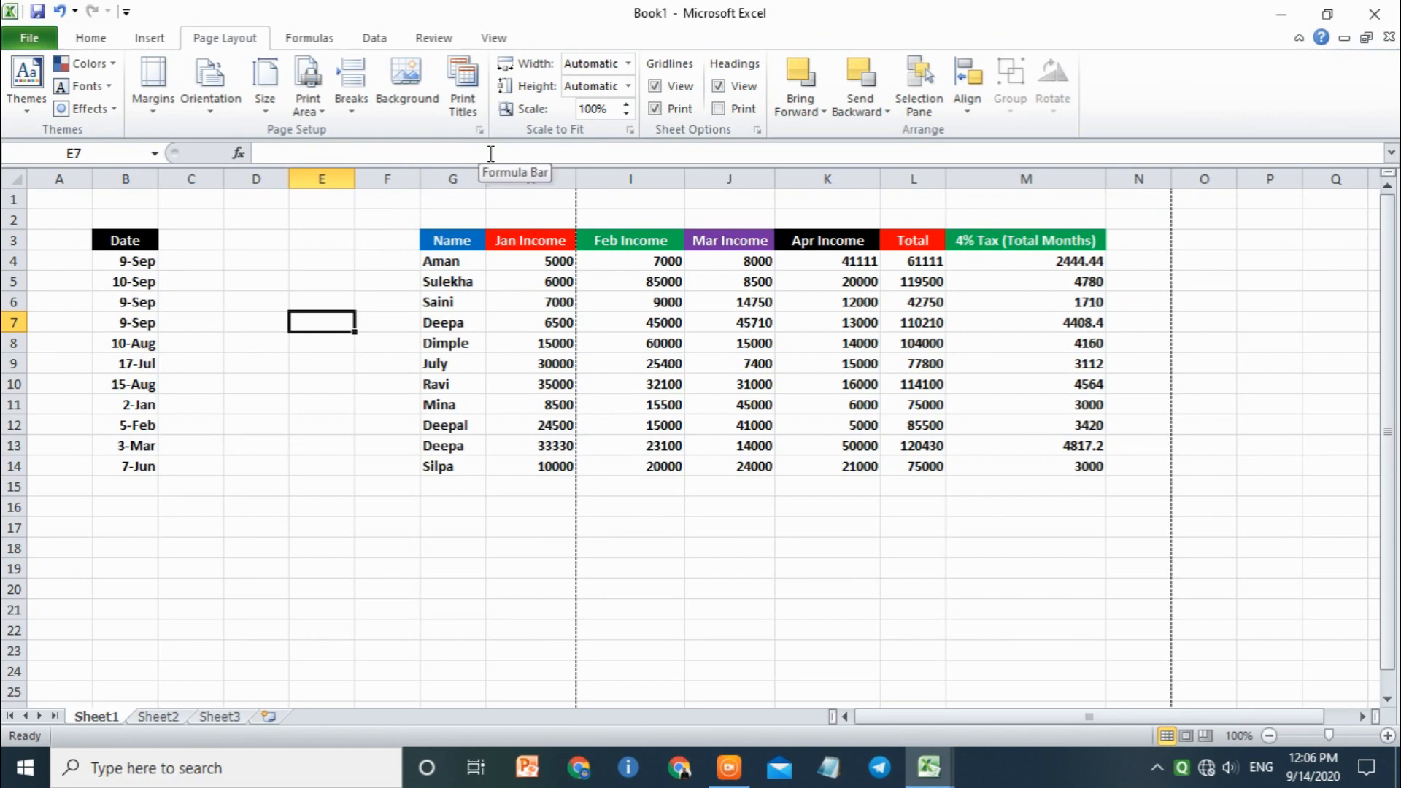
click(457, 102)
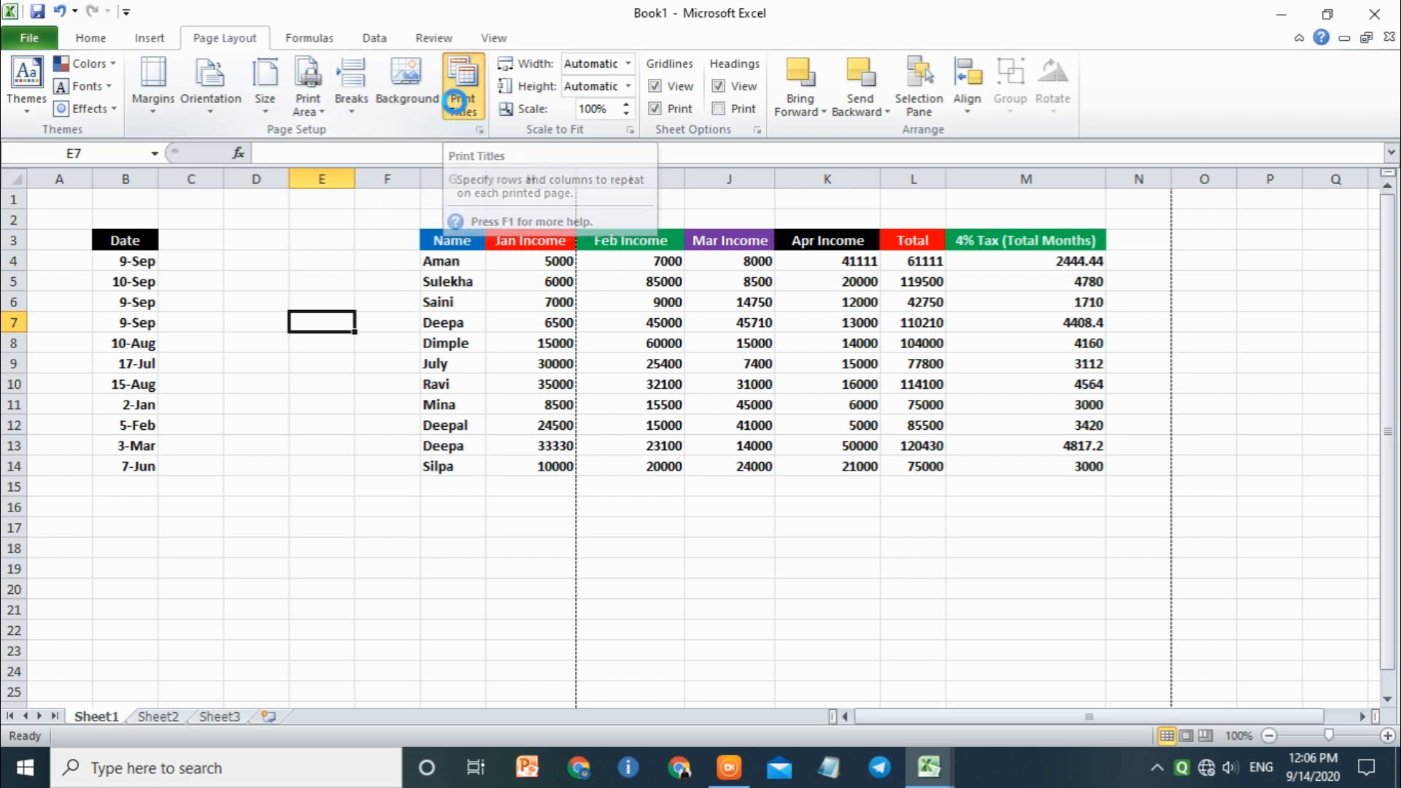
drag(405, 213, 298, 213)
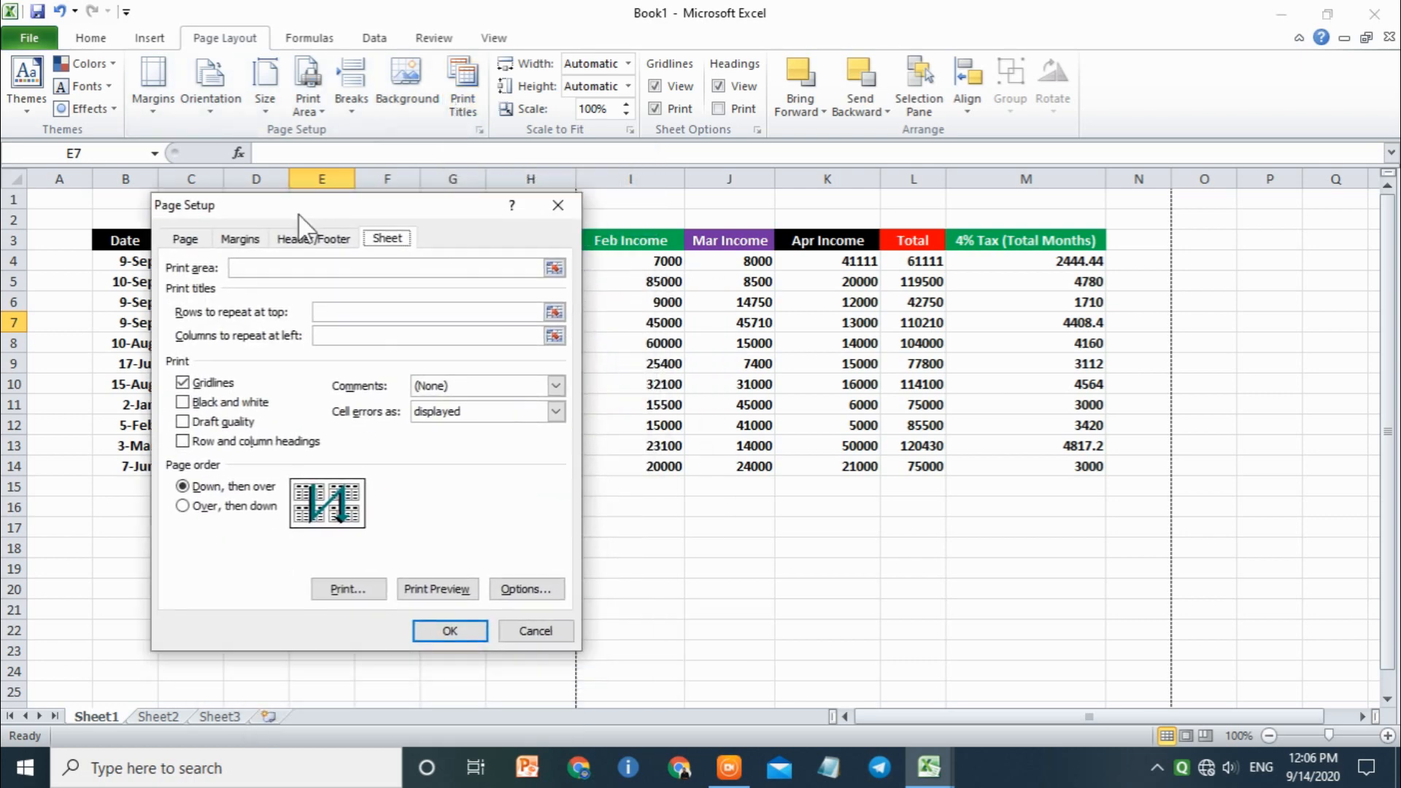
click(319, 243)
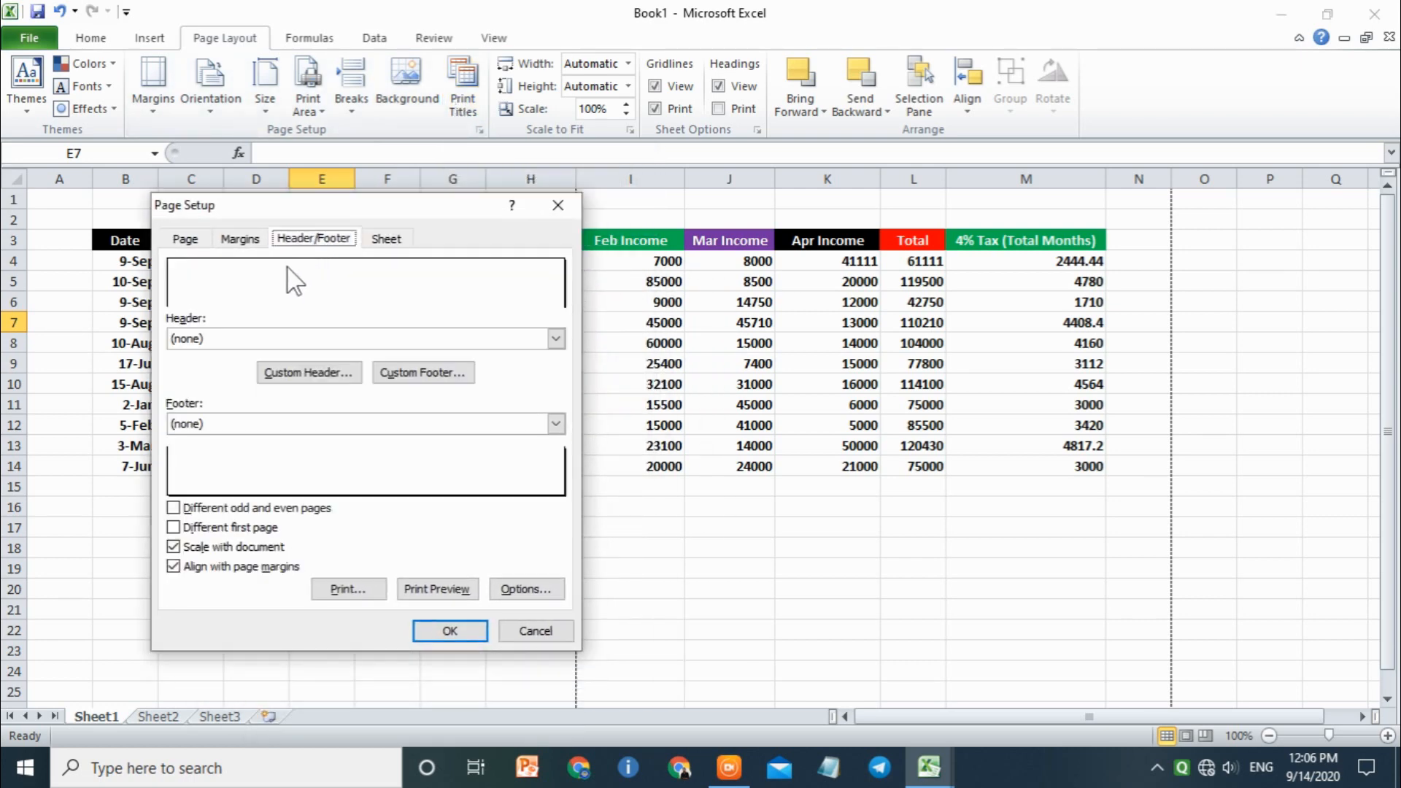
click(323, 369)
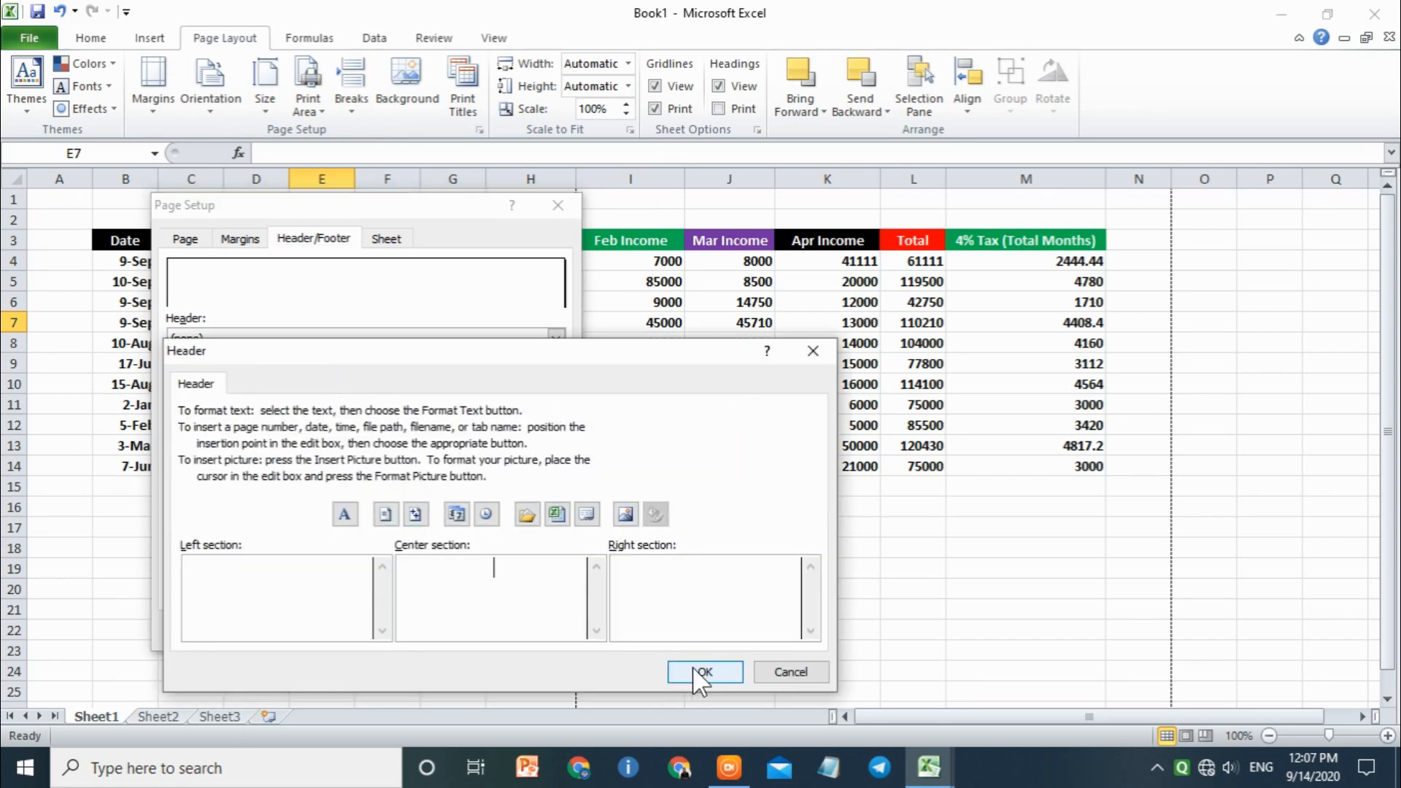
click(777, 677)
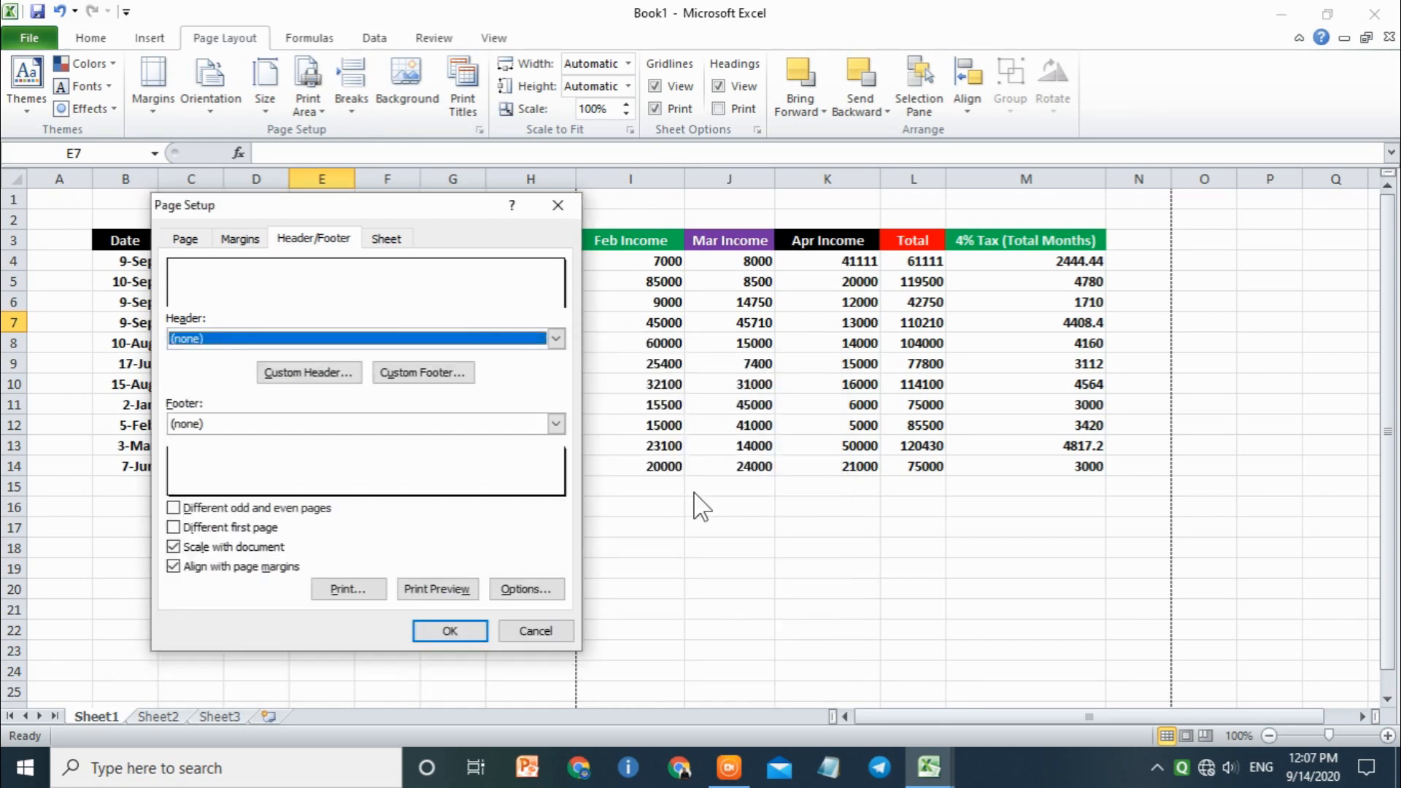
click(560, 208)
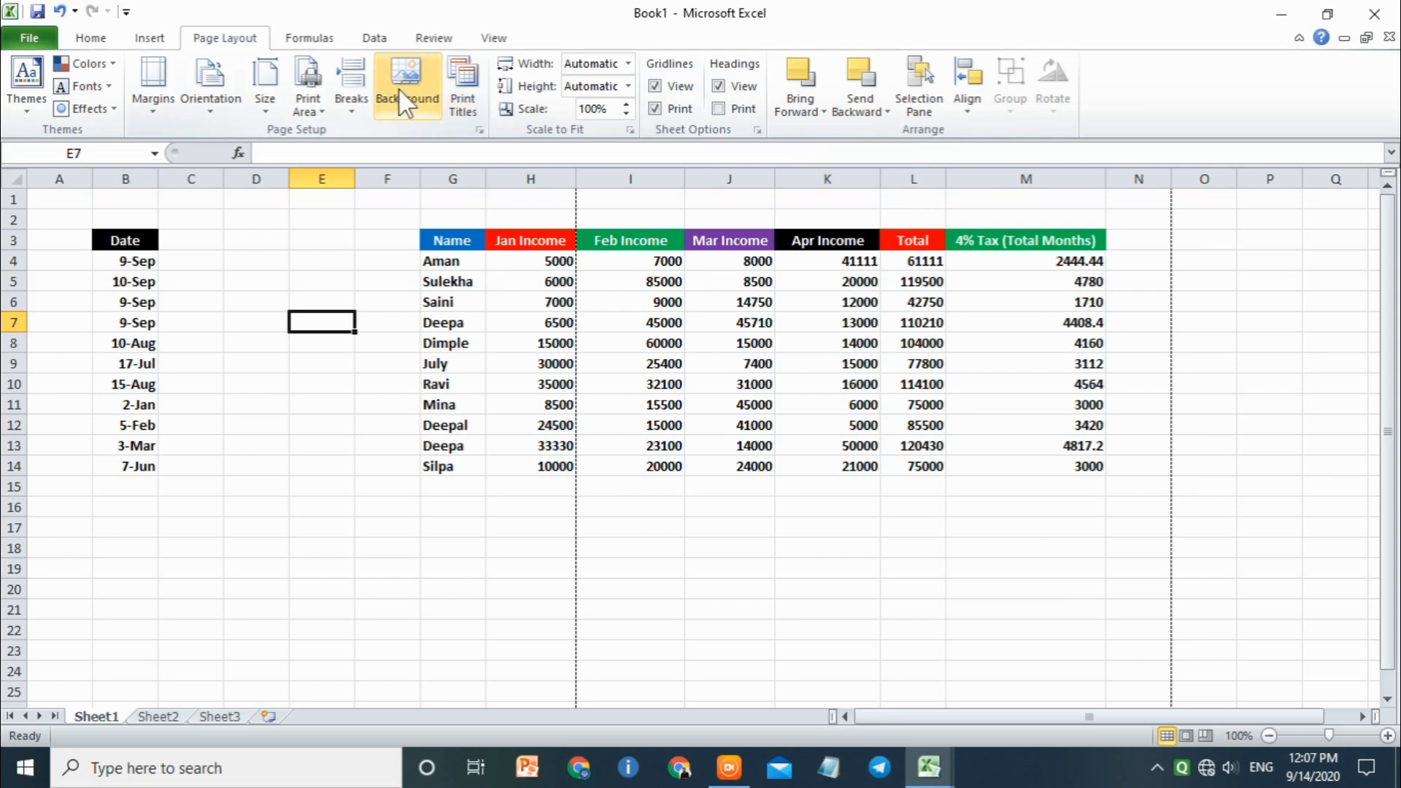
Step: Add a custom page header with the text "vbvchbgfhb" in its left section and apply the page setup
click(461, 86)
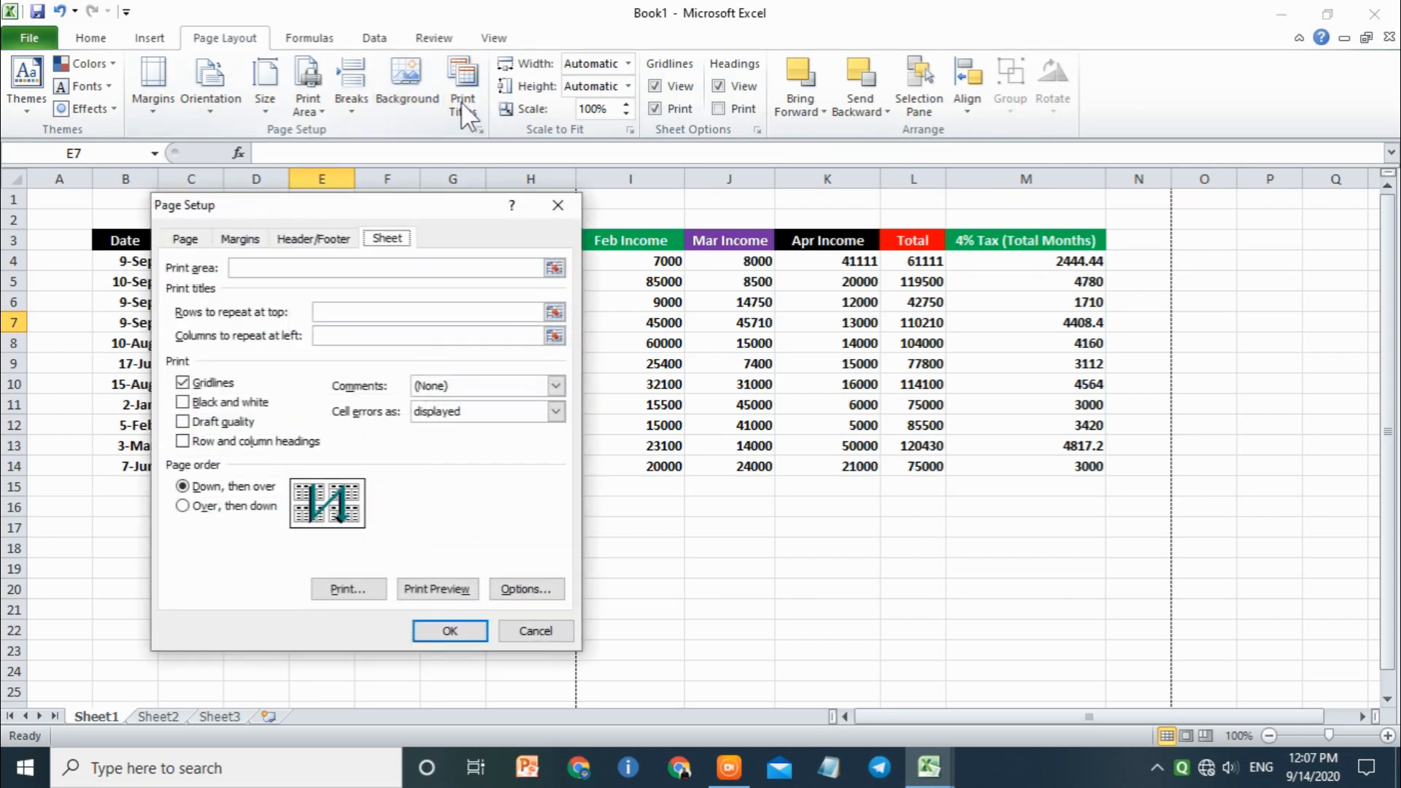
click(280, 241)
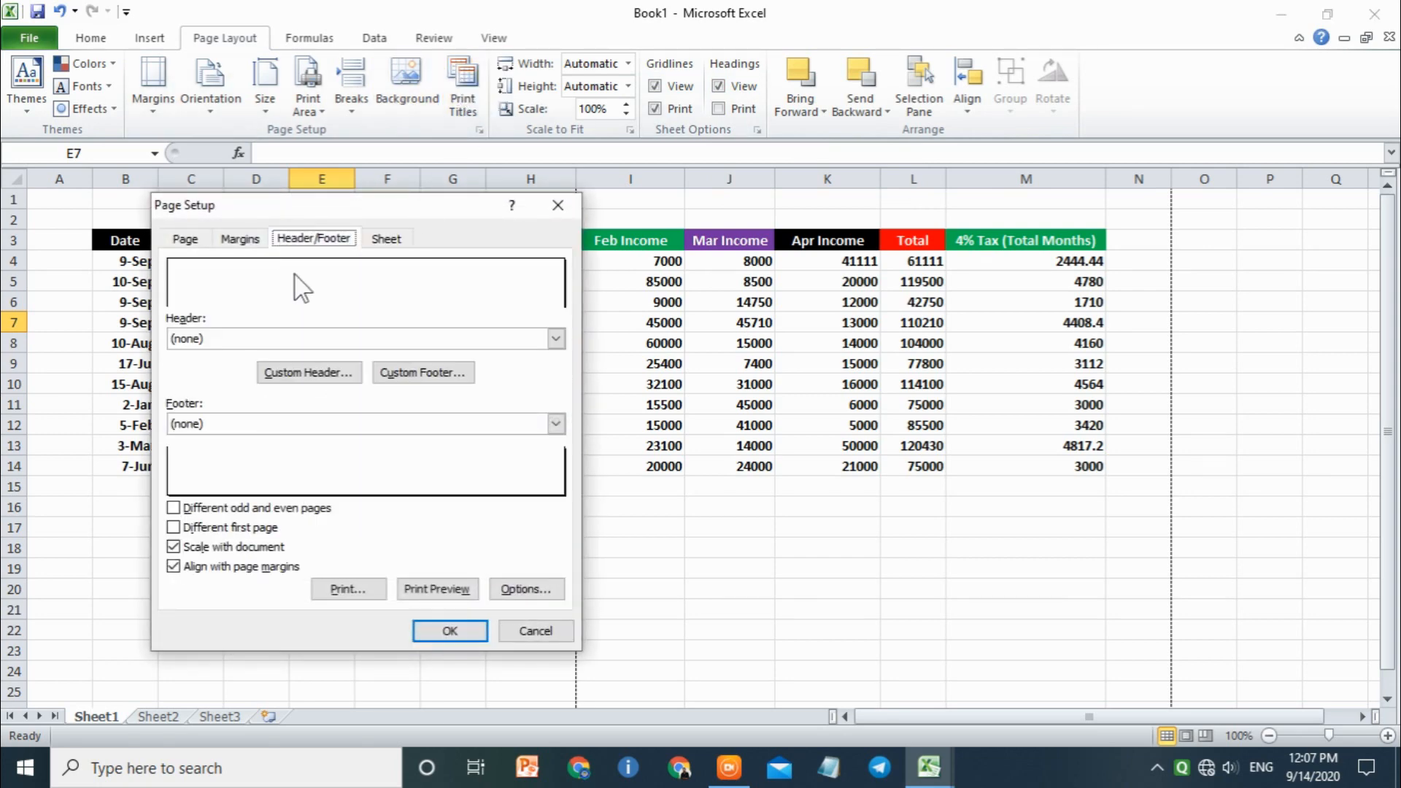
click(278, 373)
text(vbvchbgfhb)
click(572, 579)
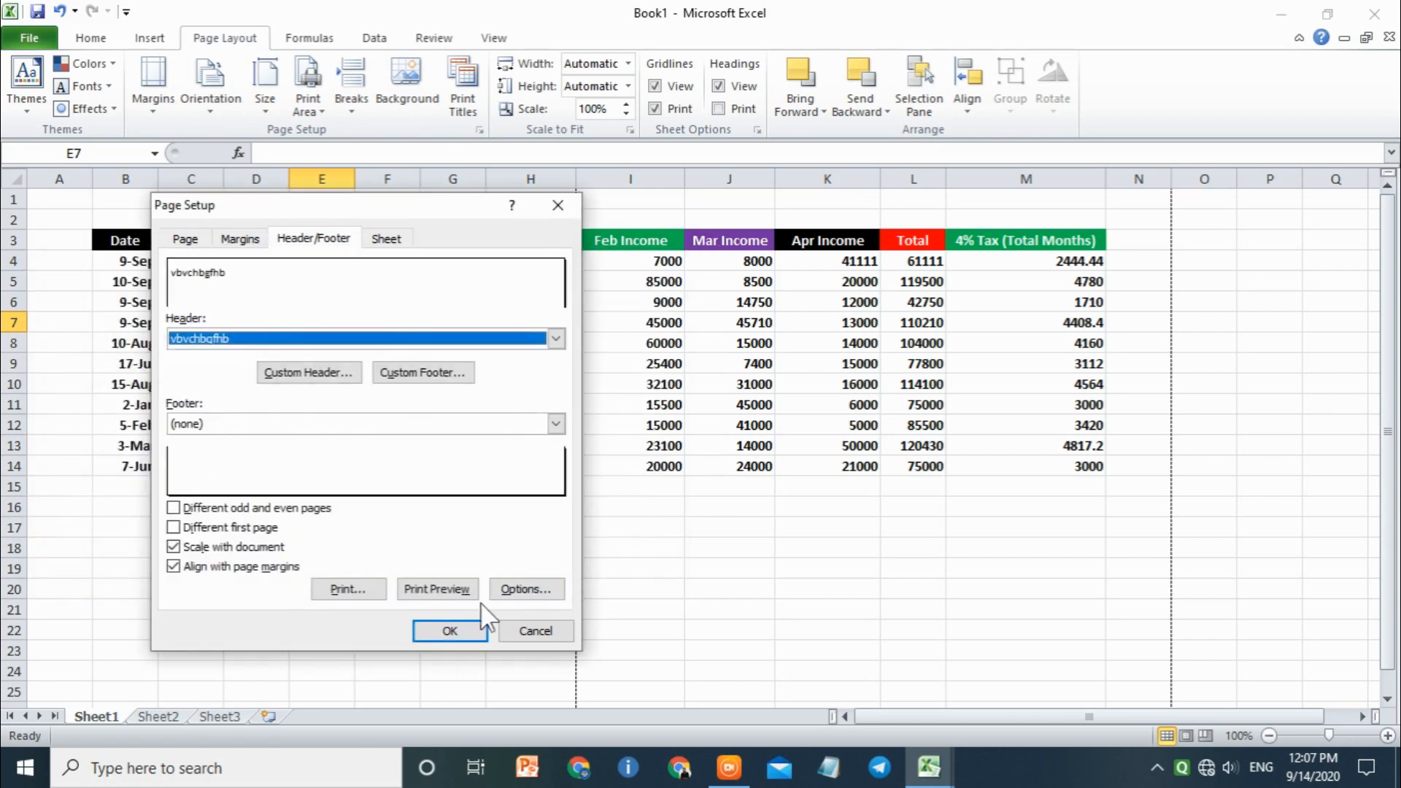
click(471, 624)
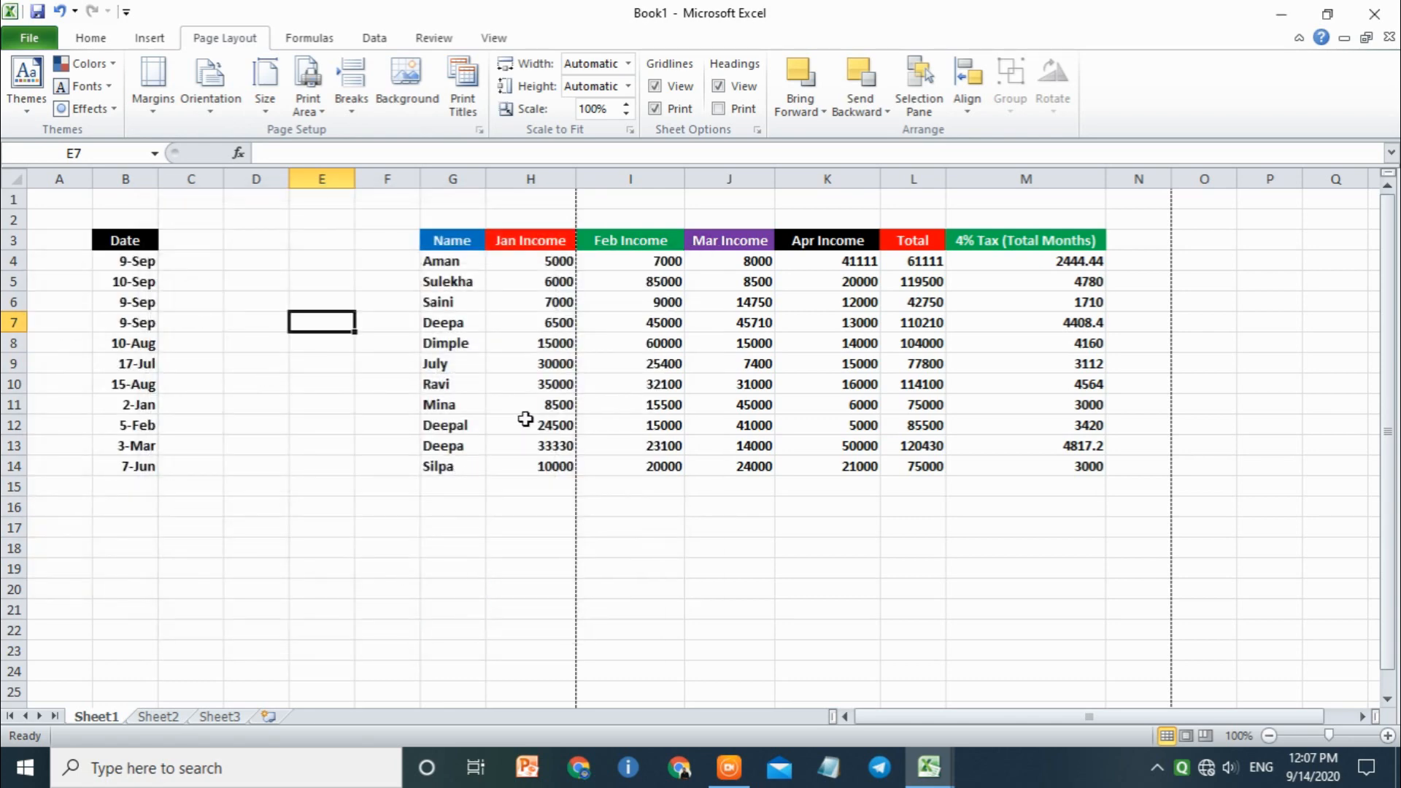
Step: Reopen the header and footer page settings and set the footer to Page 1
scroll(481, 341, down, 5)
scroll(482, 341, up, 5)
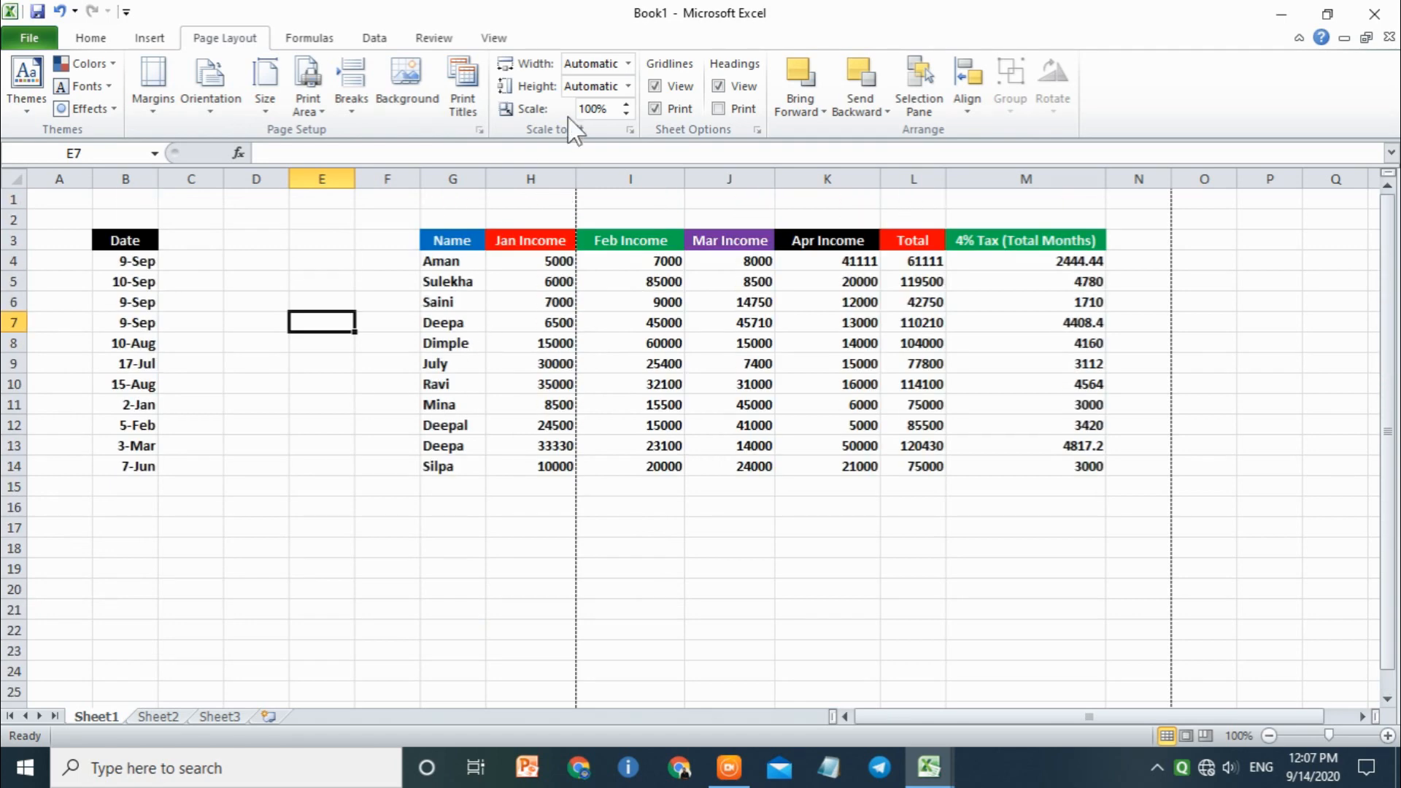
click(465, 86)
click(310, 239)
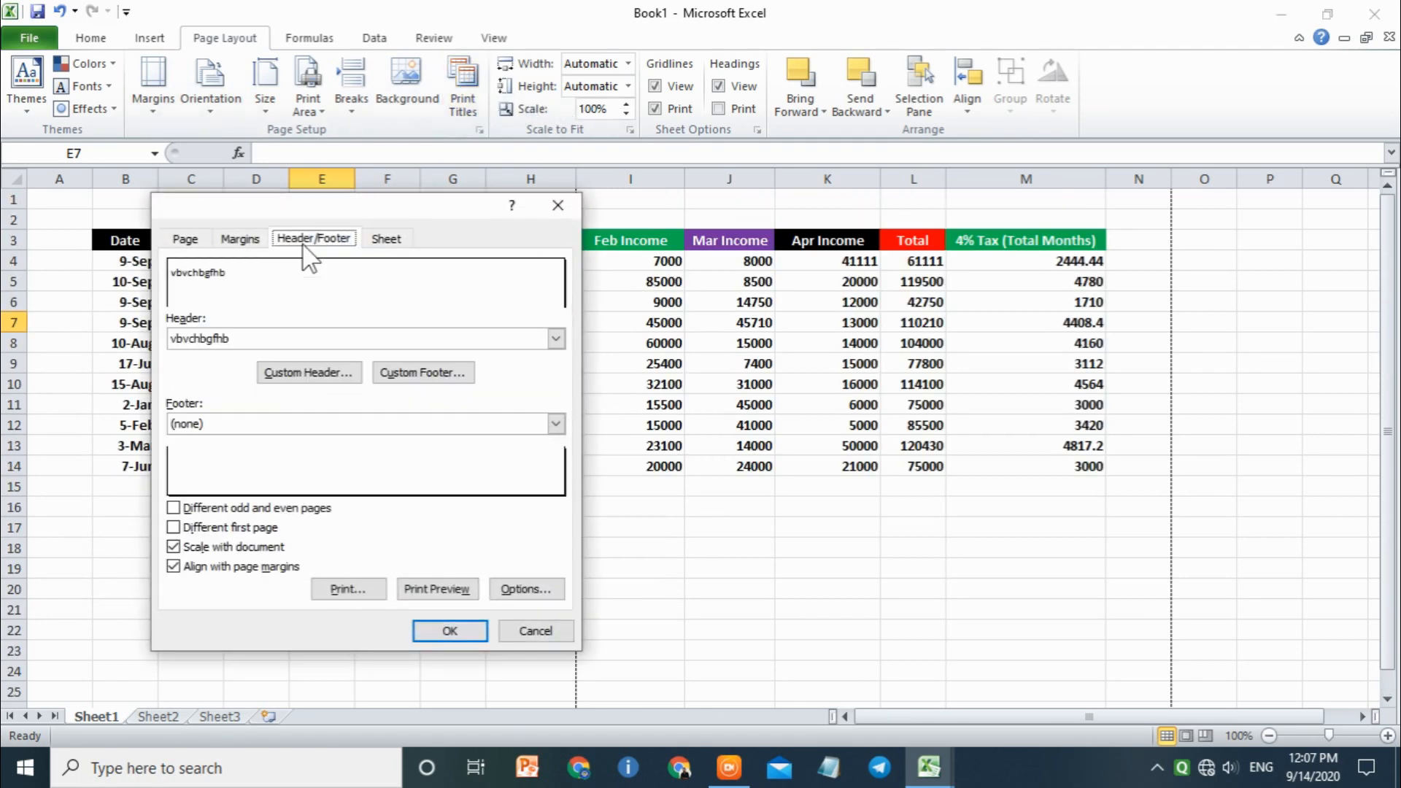
click(305, 379)
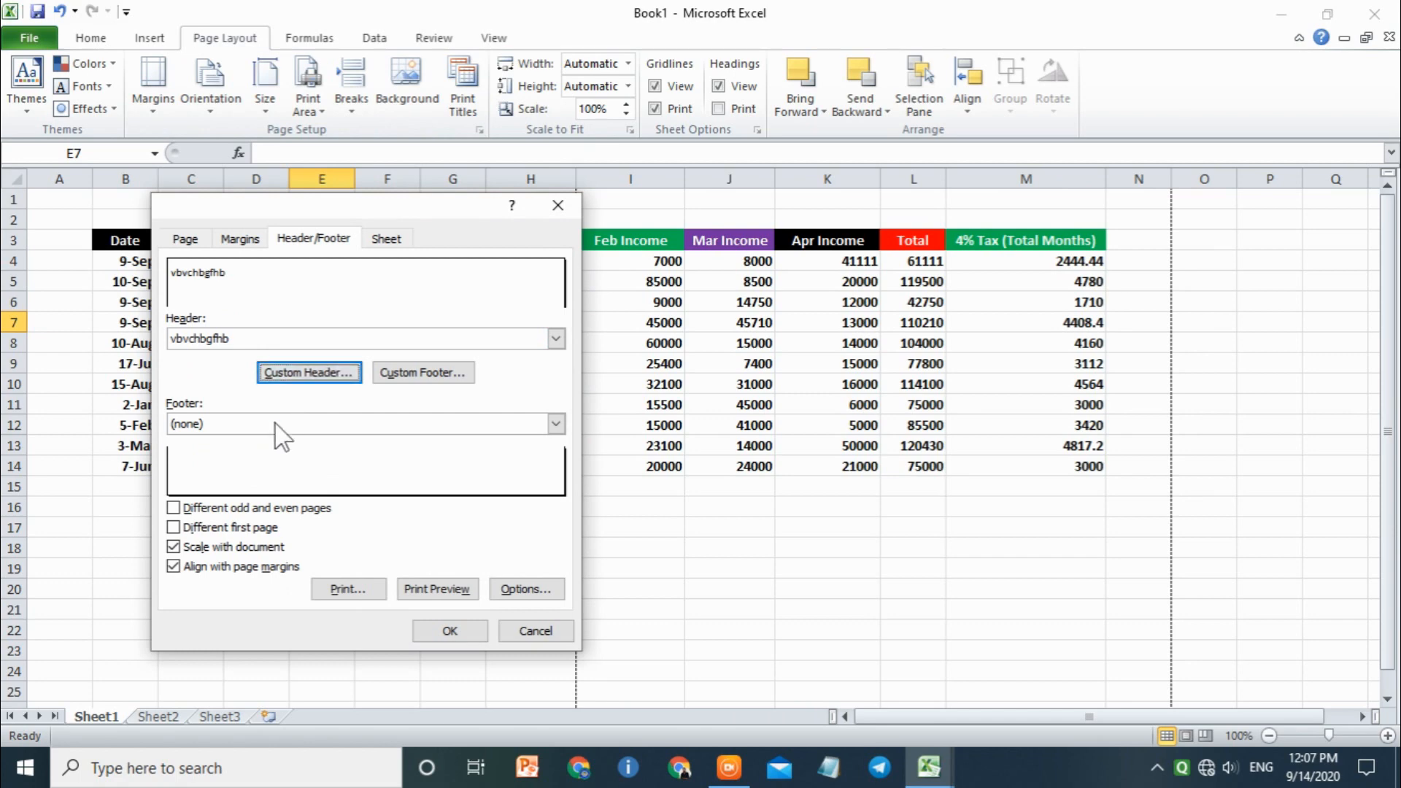
click(296, 427)
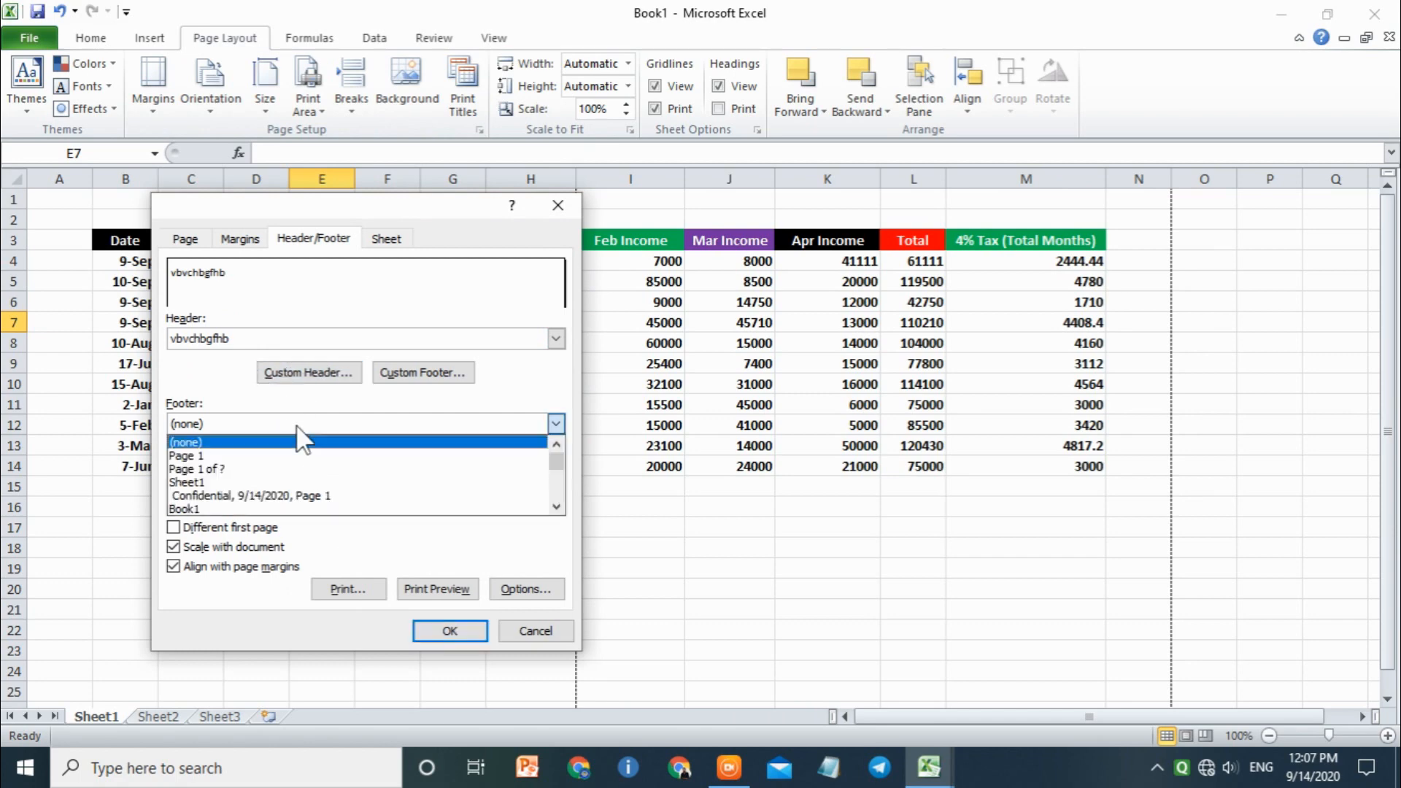
click(219, 427)
click(219, 427)
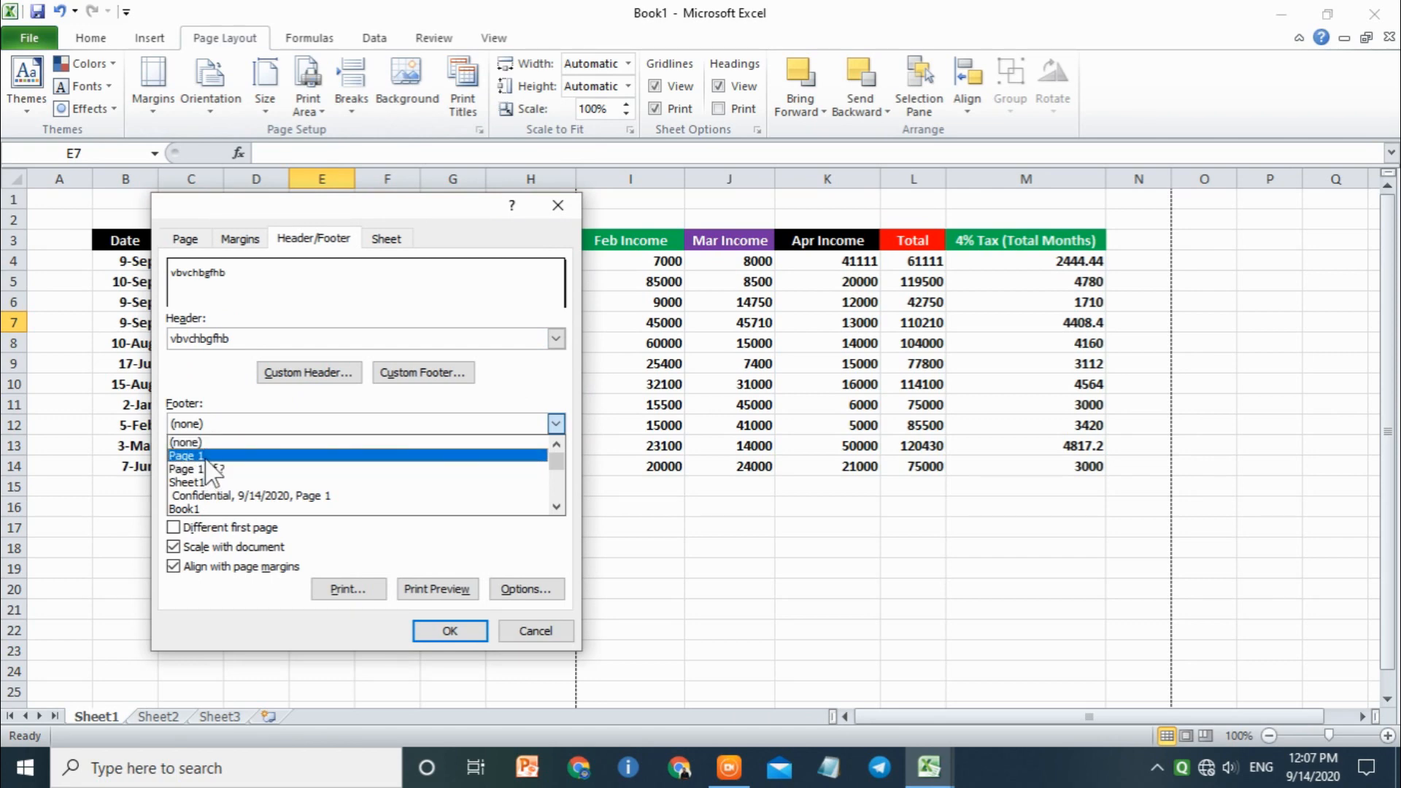
click(197, 455)
Step: Add "gvghfd" to the header's center section and "hgfhgf" to its right section, and check the page in the print preview
click(303, 380)
click(315, 483)
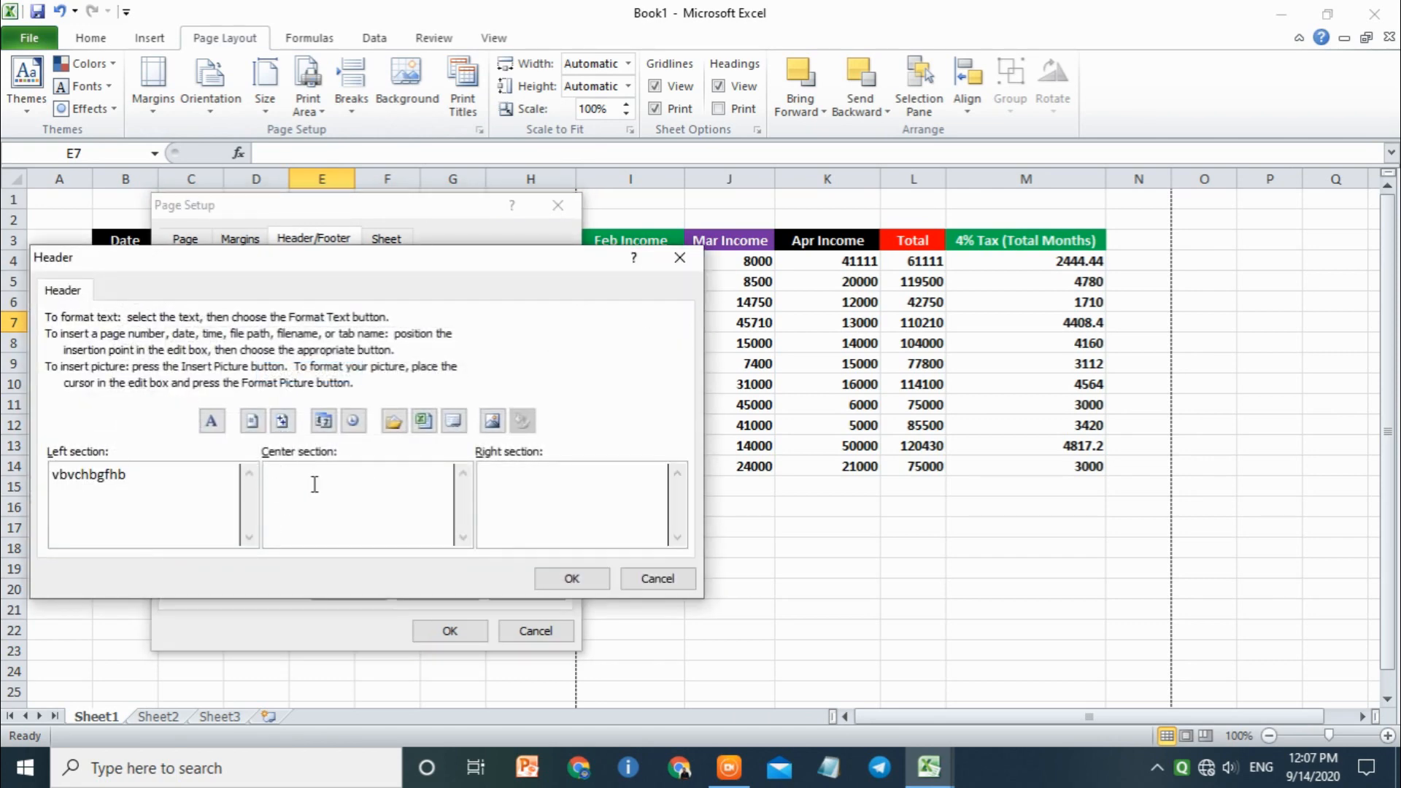
text(gvghfd)
click(561, 521)
text(hgfhgf)
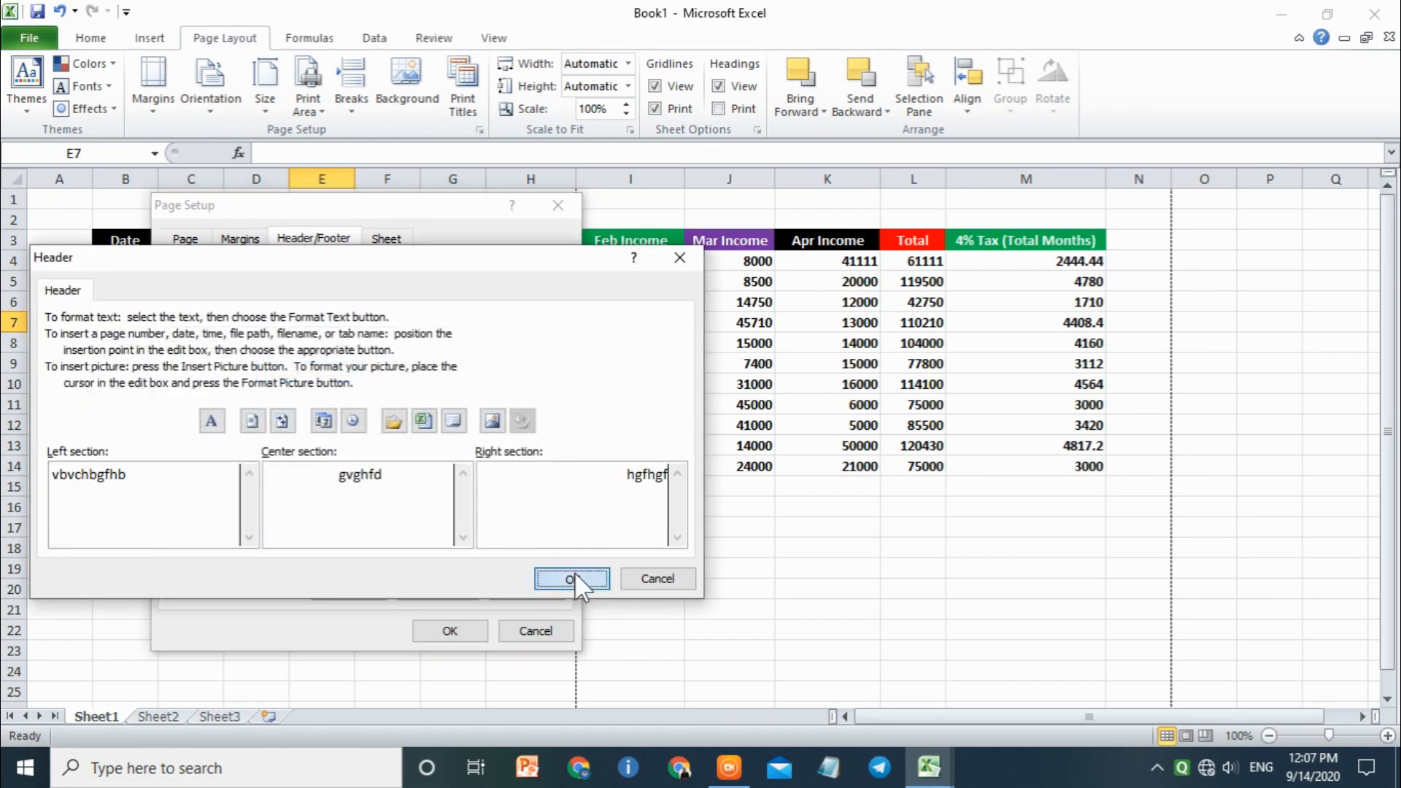
click(572, 578)
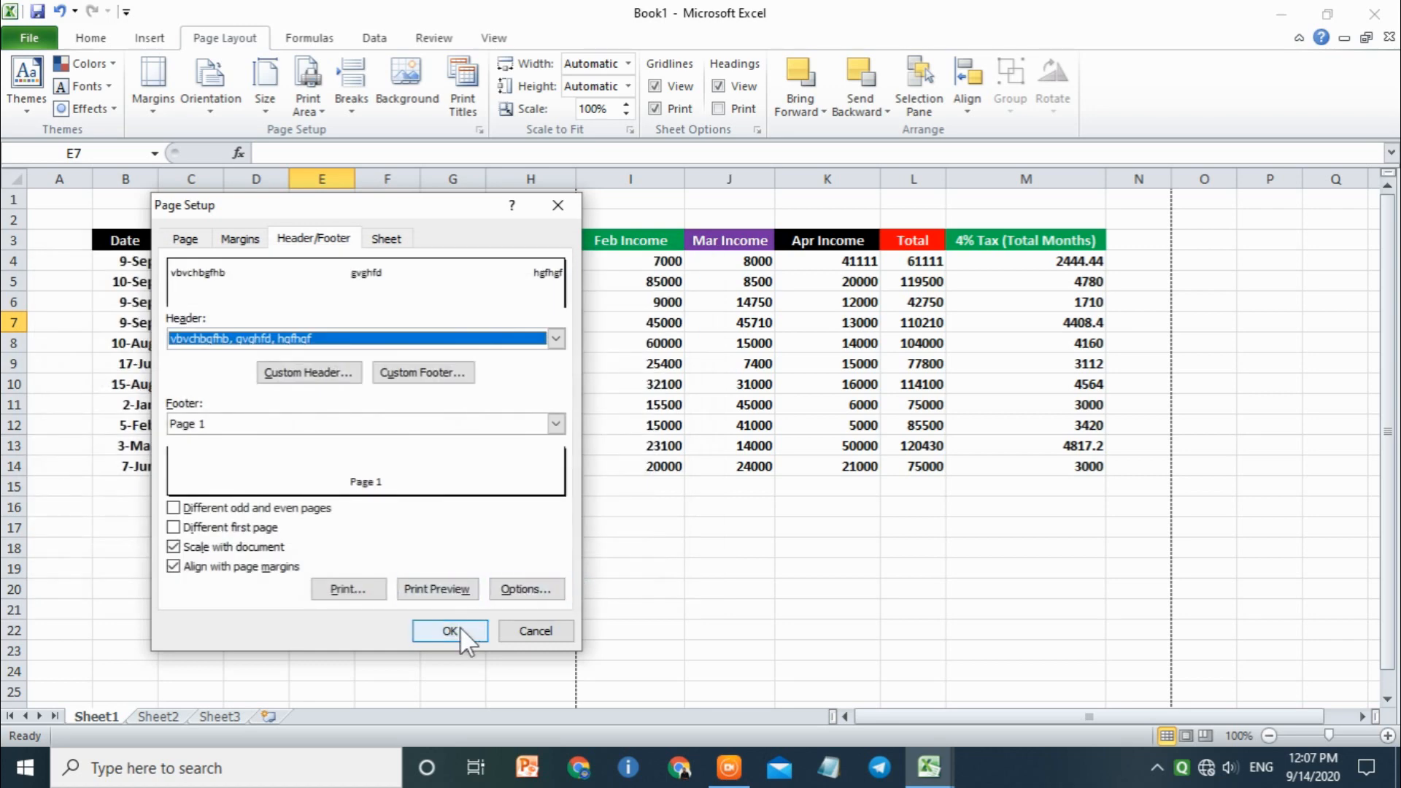
click(437, 589)
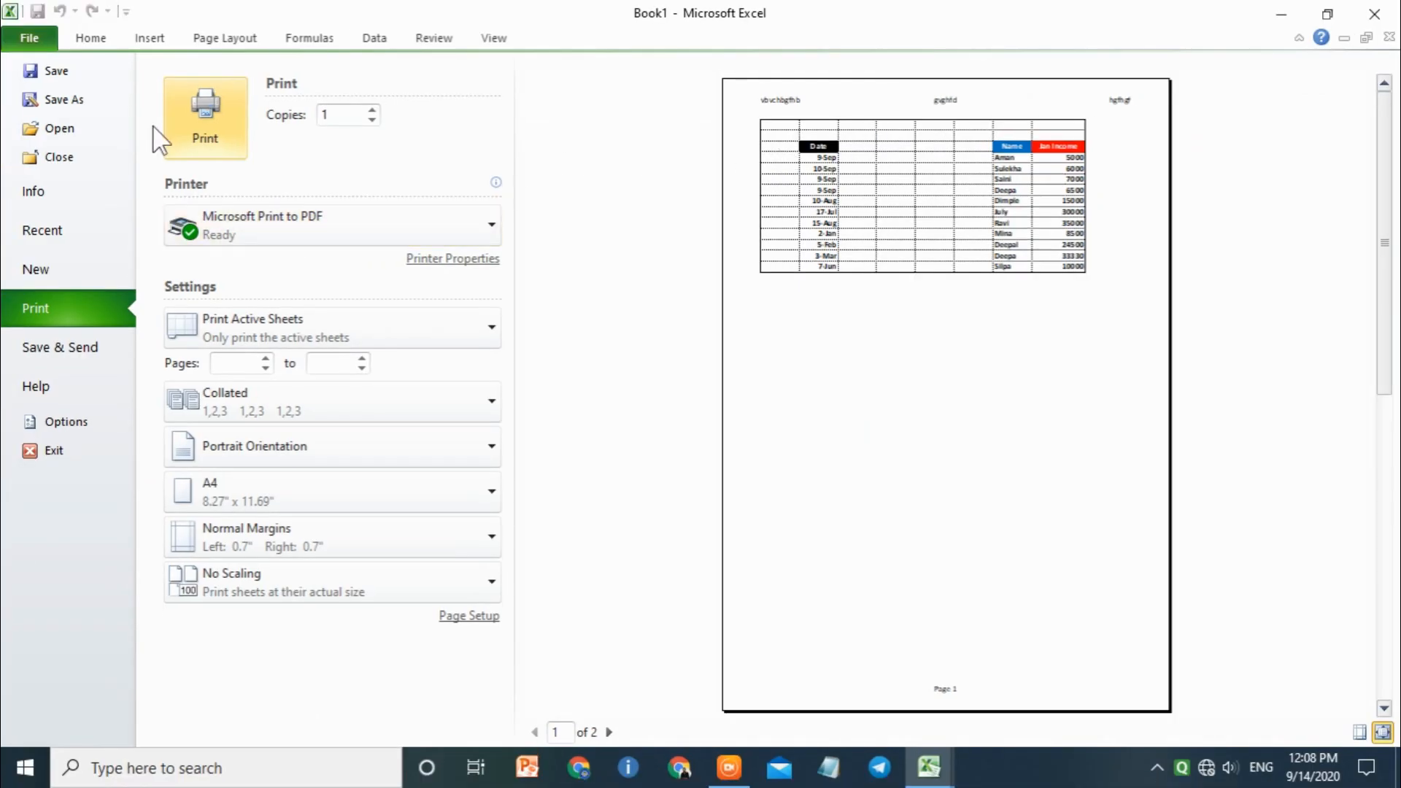
click(26, 40)
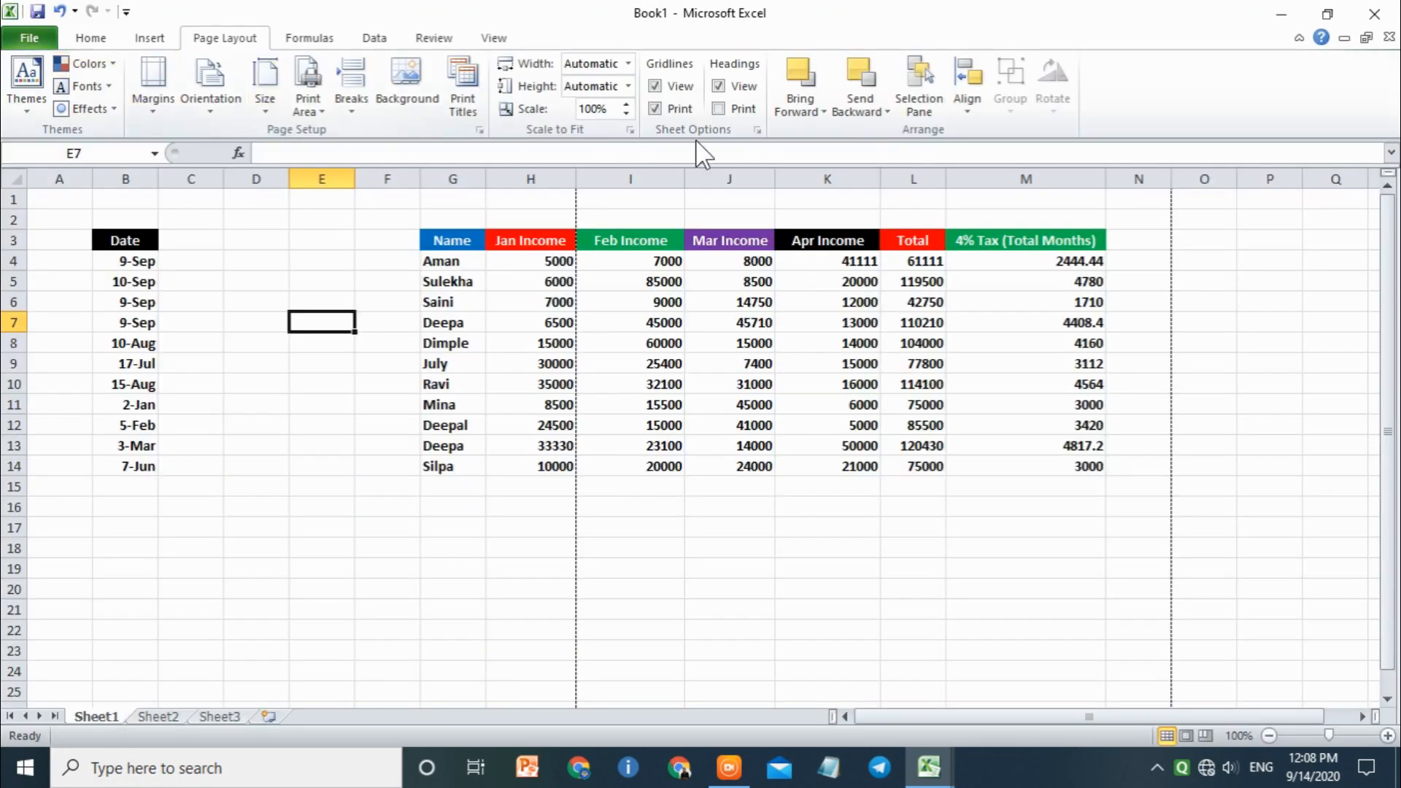
Step: Hide the worksheet's row and column headings
click(721, 87)
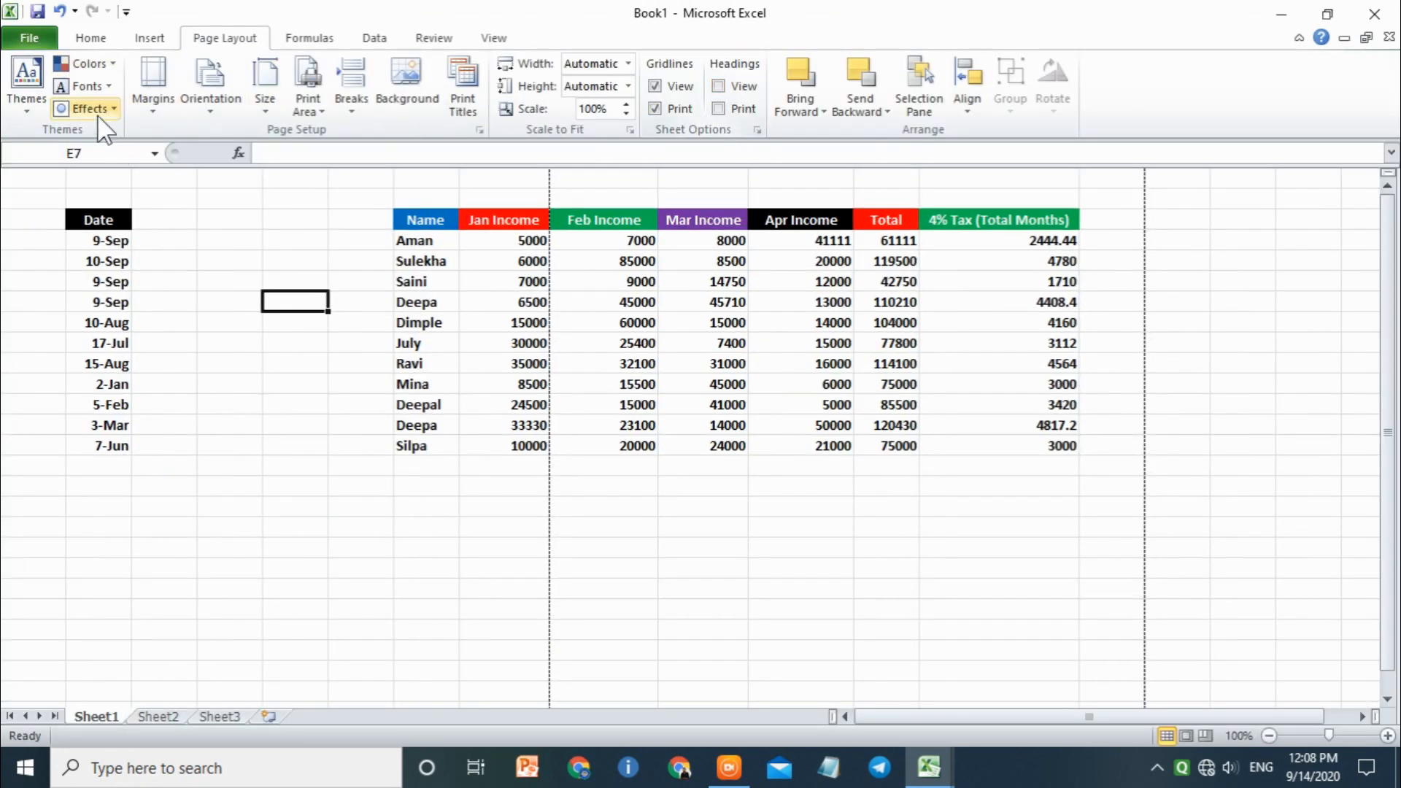
Step: Check the page without row and column headings in the print preview and return to the worksheet
click(29, 35)
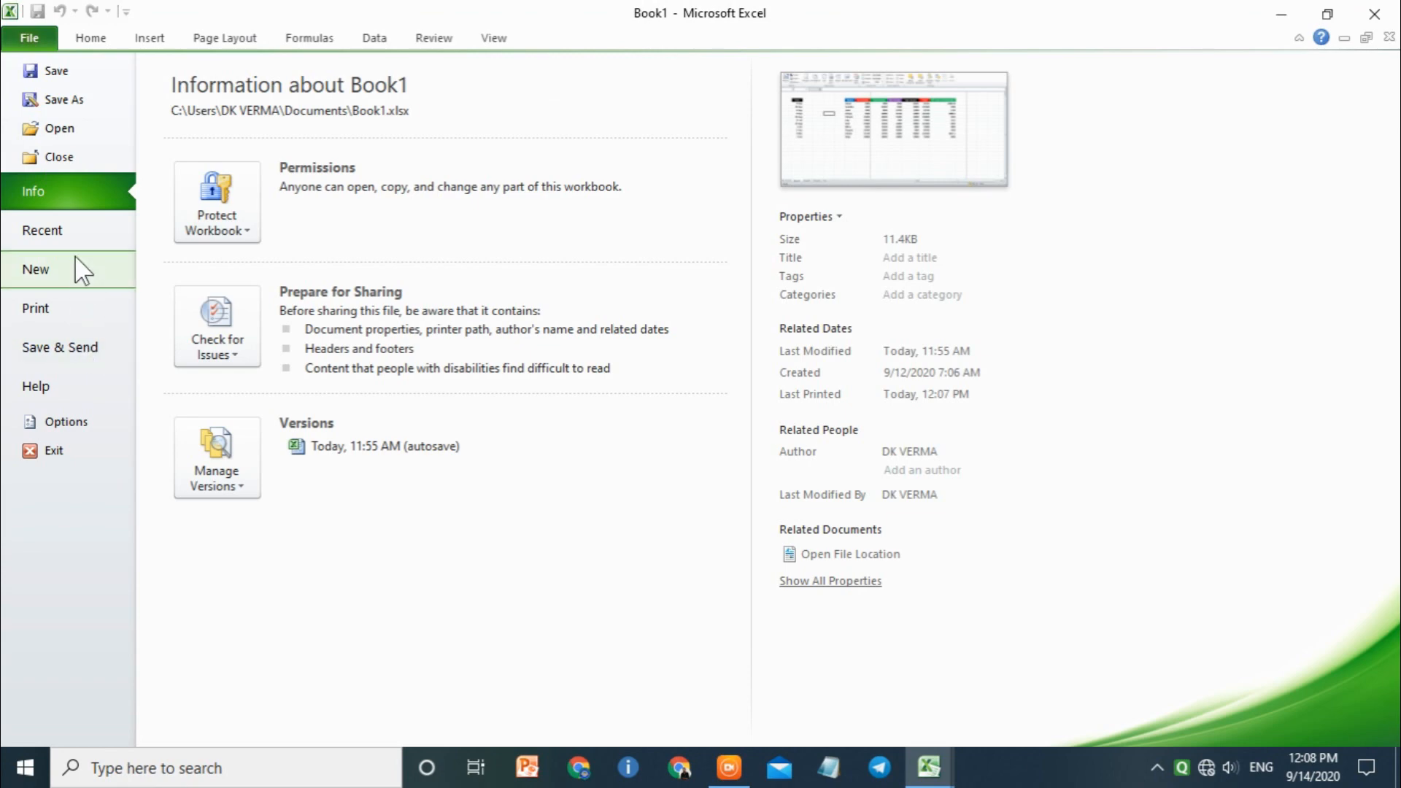
click(60, 309)
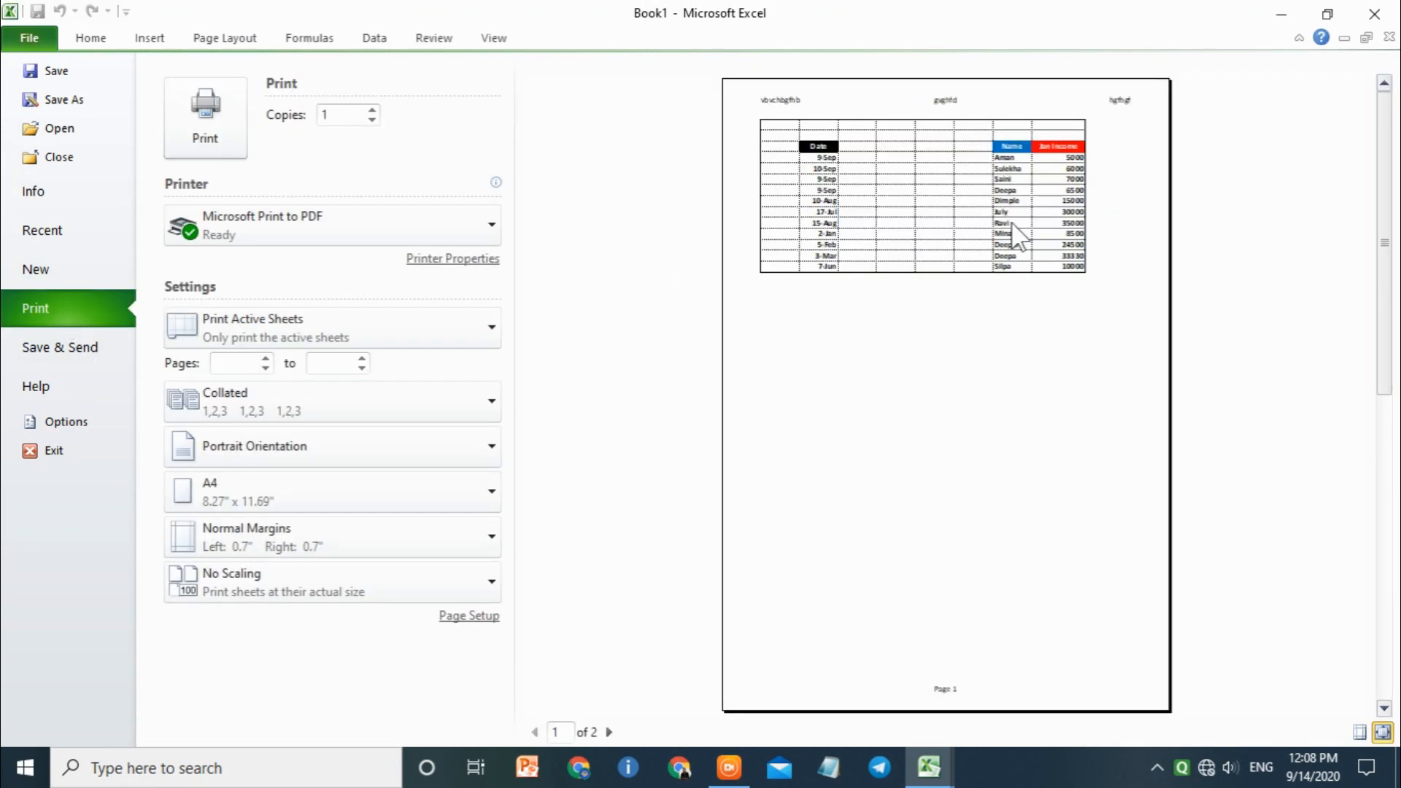
click(13, 40)
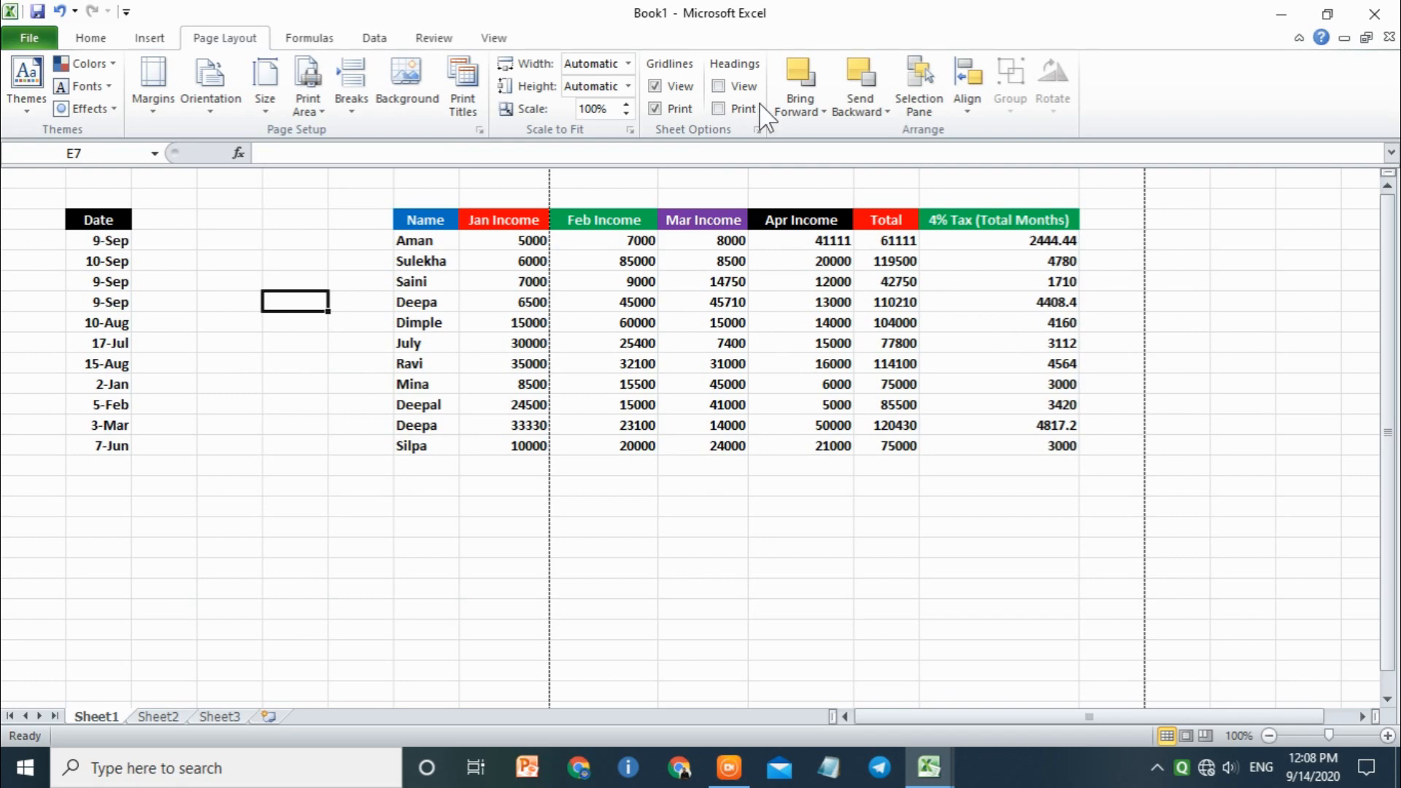
Step: Show the worksheet's row and column headings and hide them again
click(734, 108)
click(737, 113)
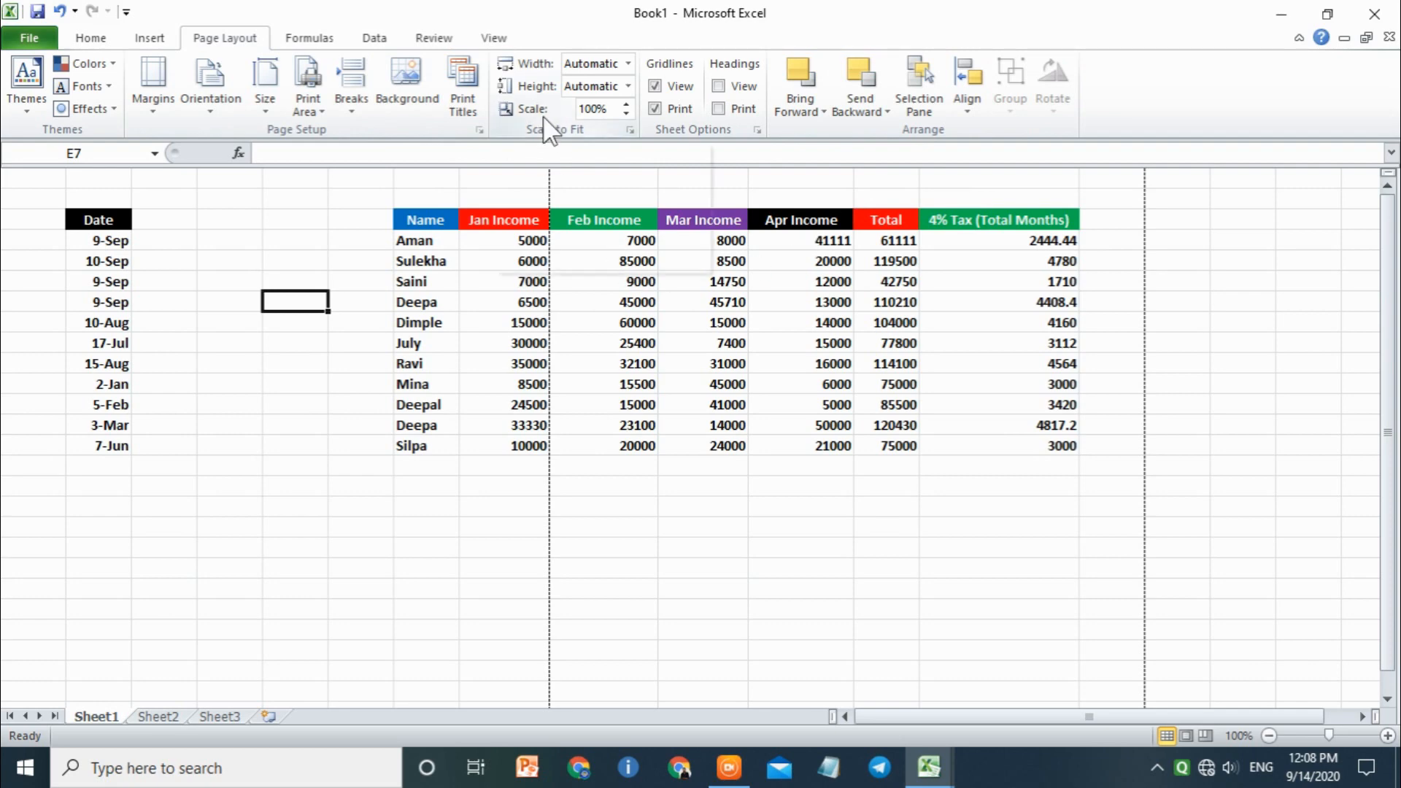
click(737, 89)
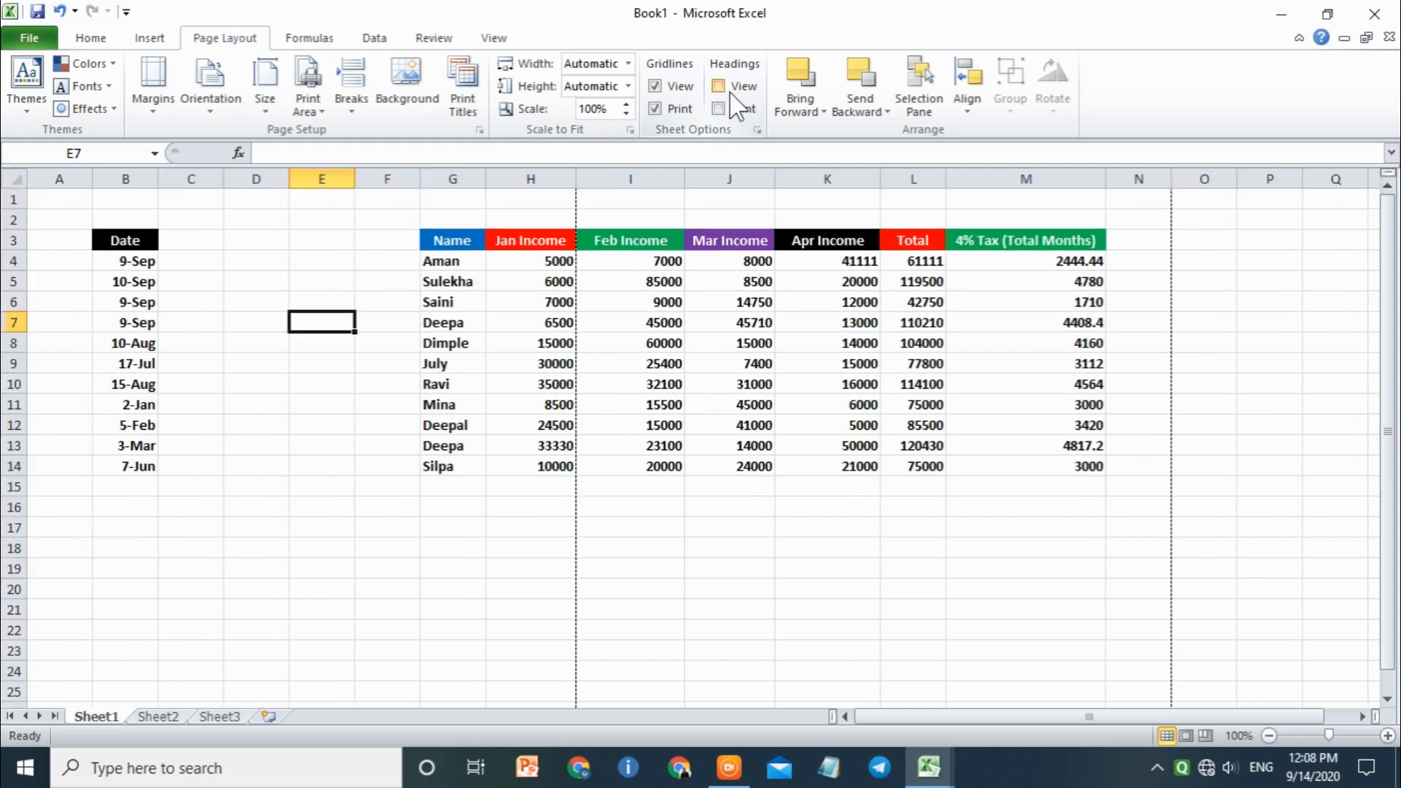
click(718, 88)
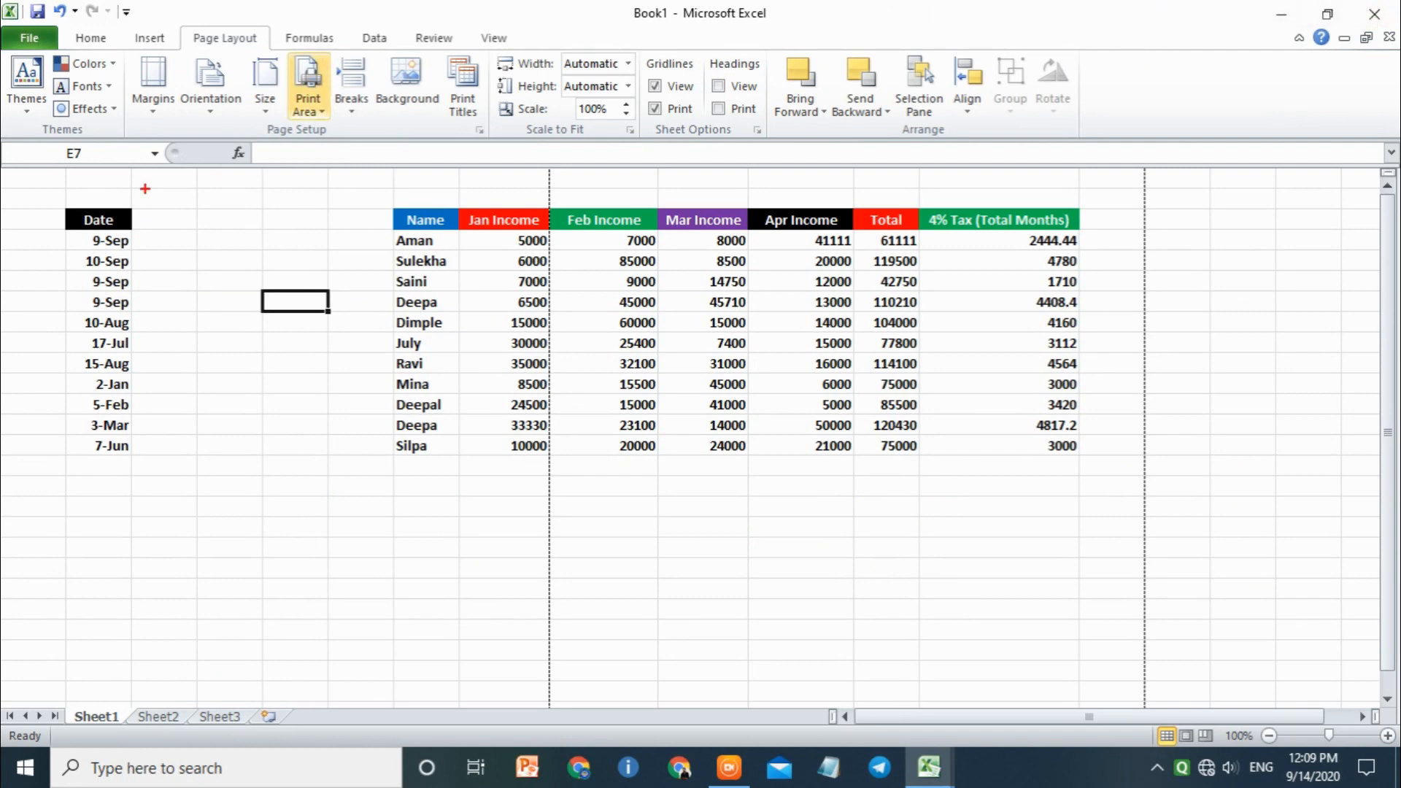
drag(76, 171, 1331, 164)
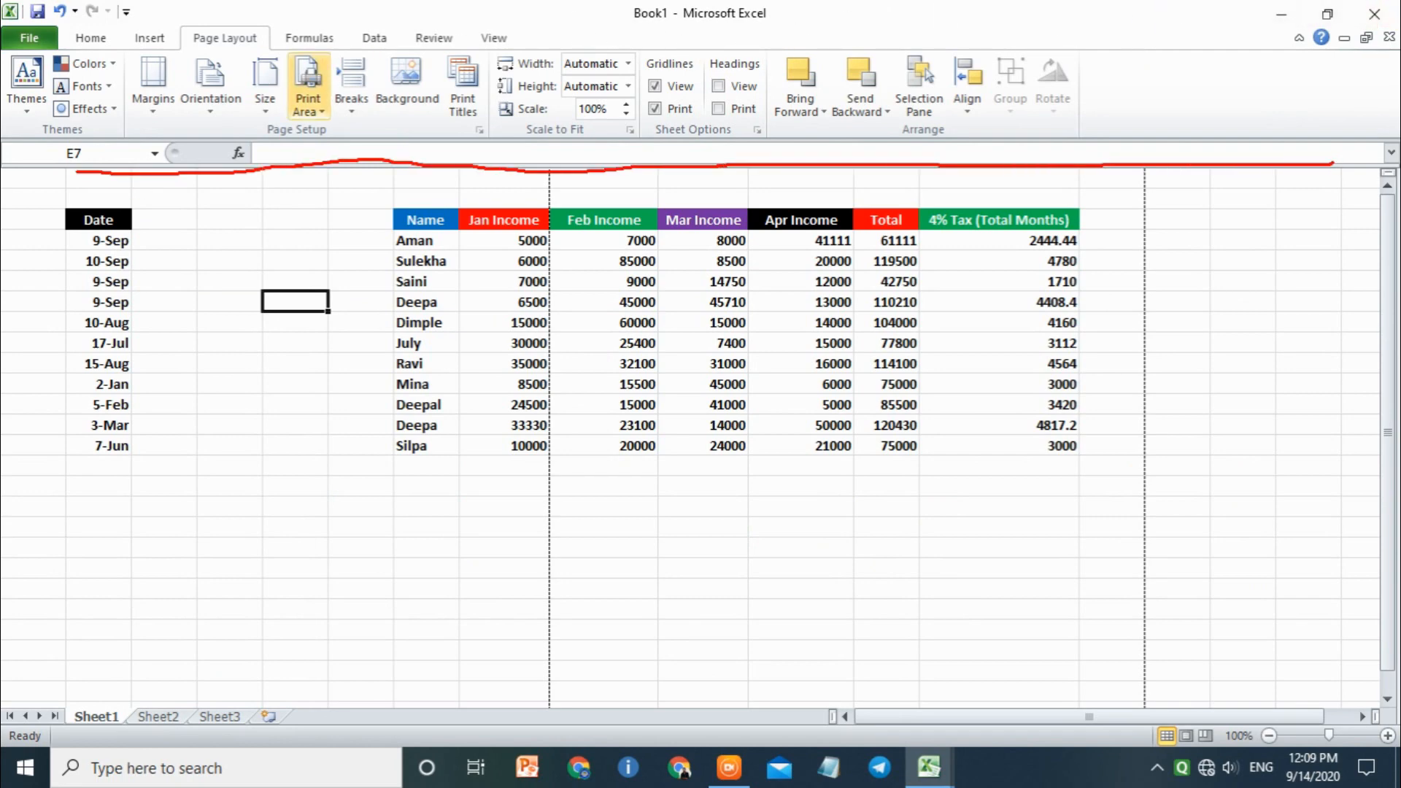
drag(48, 173, 47, 701)
mouse_move(88, 174)
mouse_down()
mouse_move(139, 188)
mouse_move(453, 183)
mouse_up()
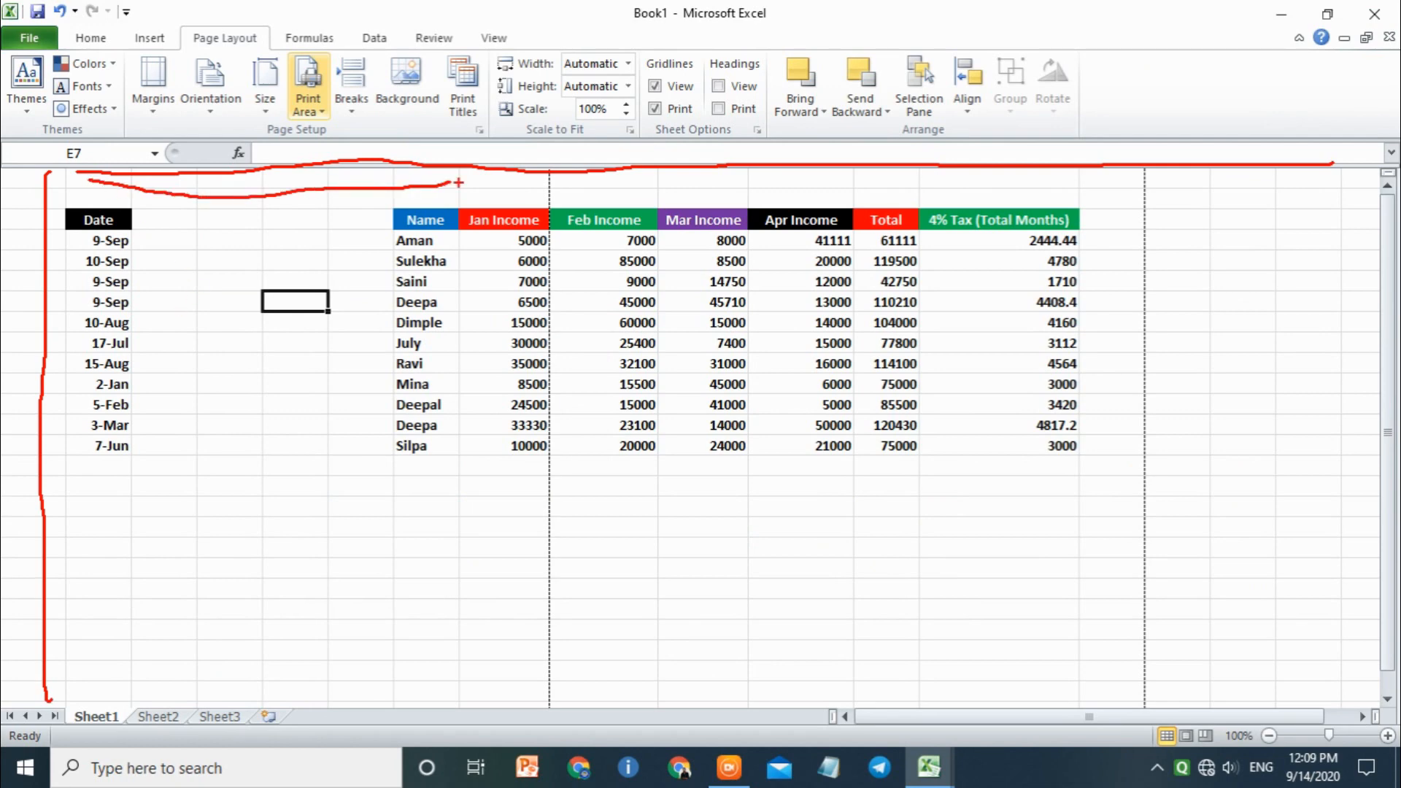
key(Escape)
Step: Turn on both viewing and printing of the row and column headings, and check the page in the print preview
click(719, 86)
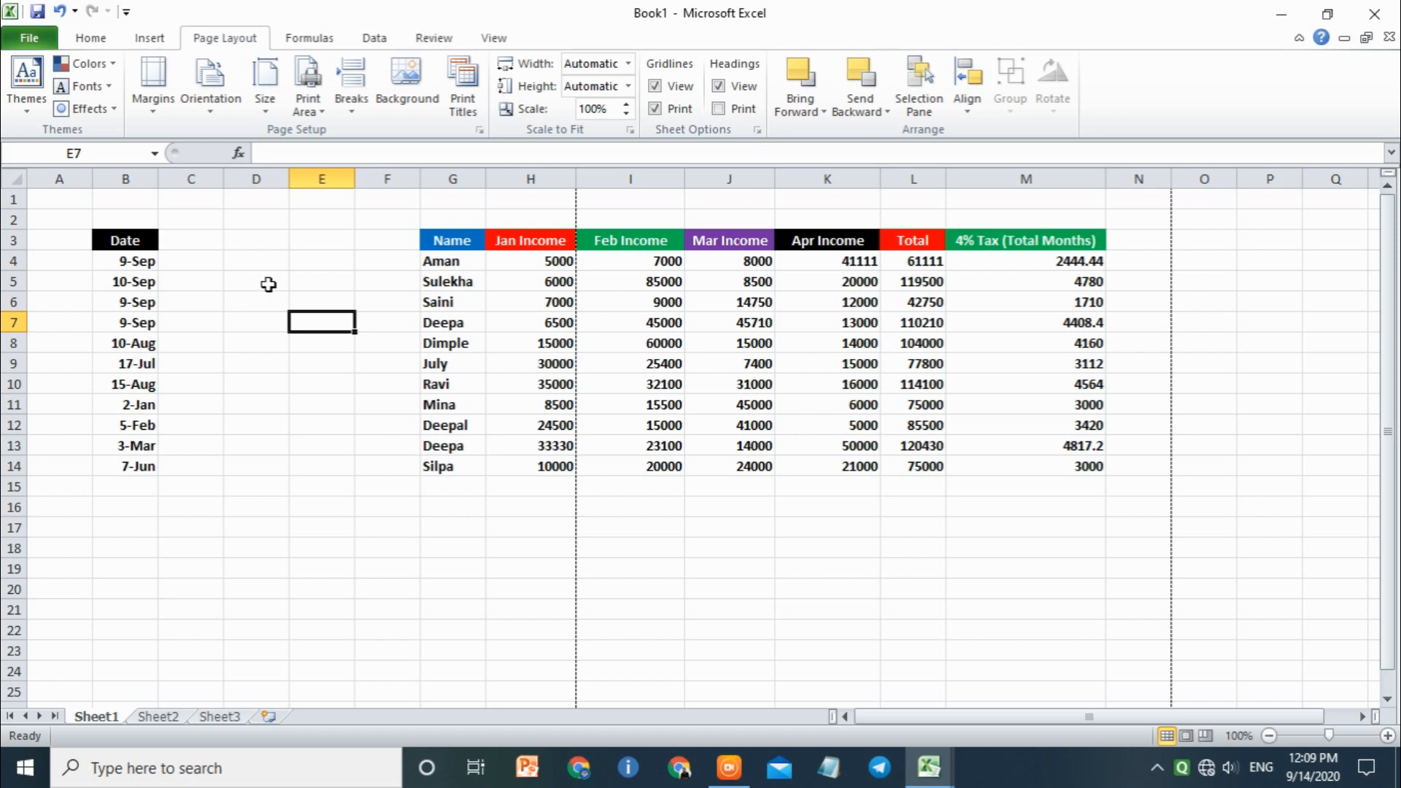
click(732, 117)
click(31, 40)
click(43, 306)
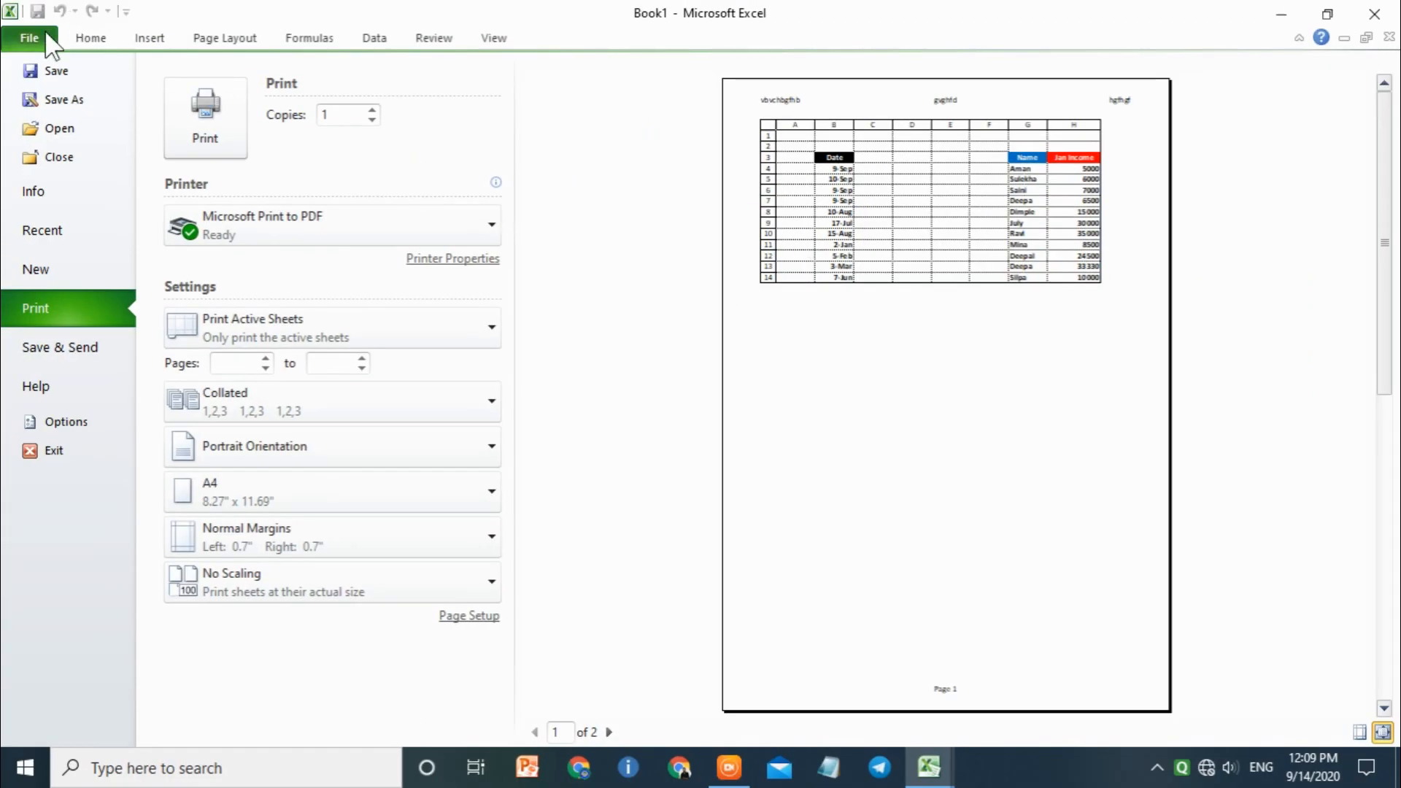
click(46, 30)
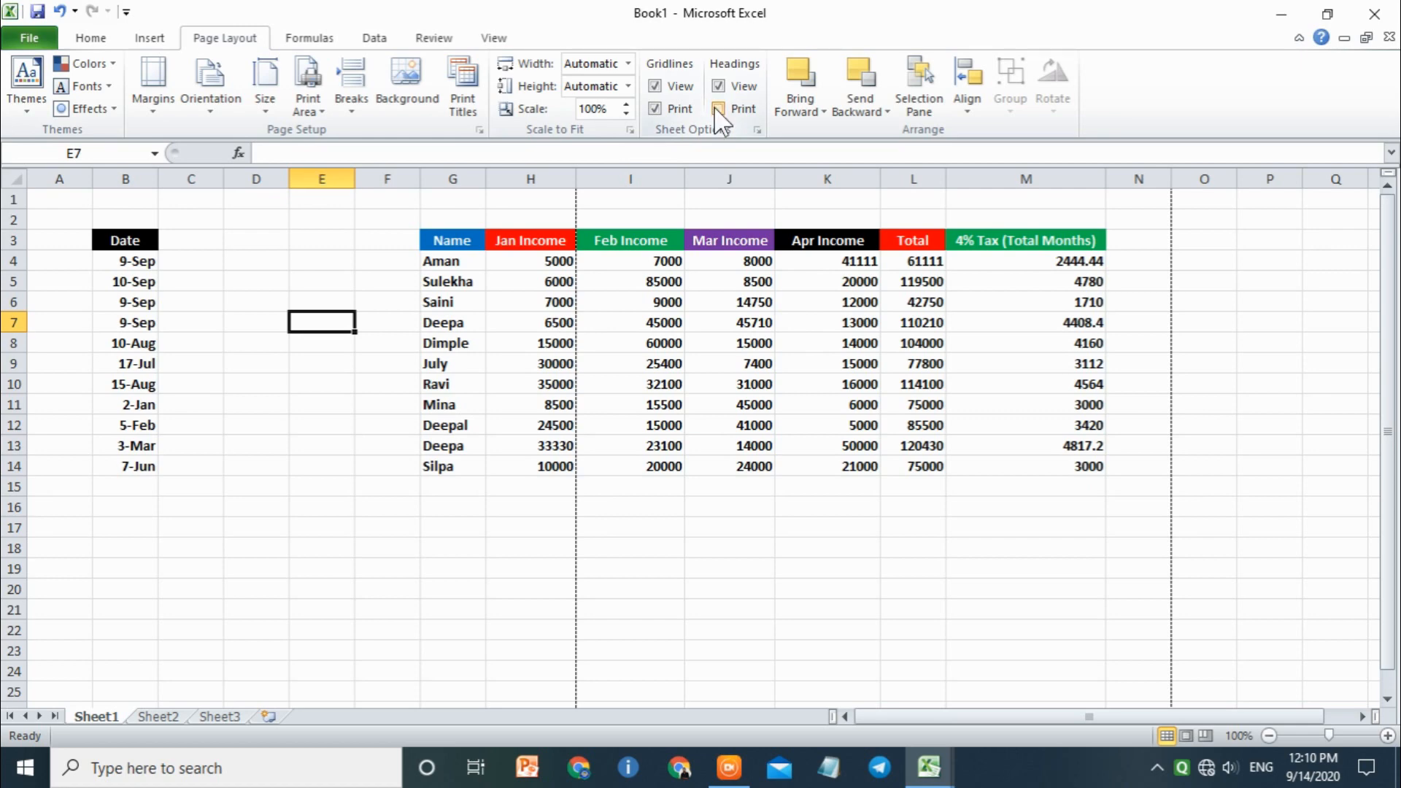
Step: Exclude the row and column headings from printing and check the page in the print preview
click(55, 41)
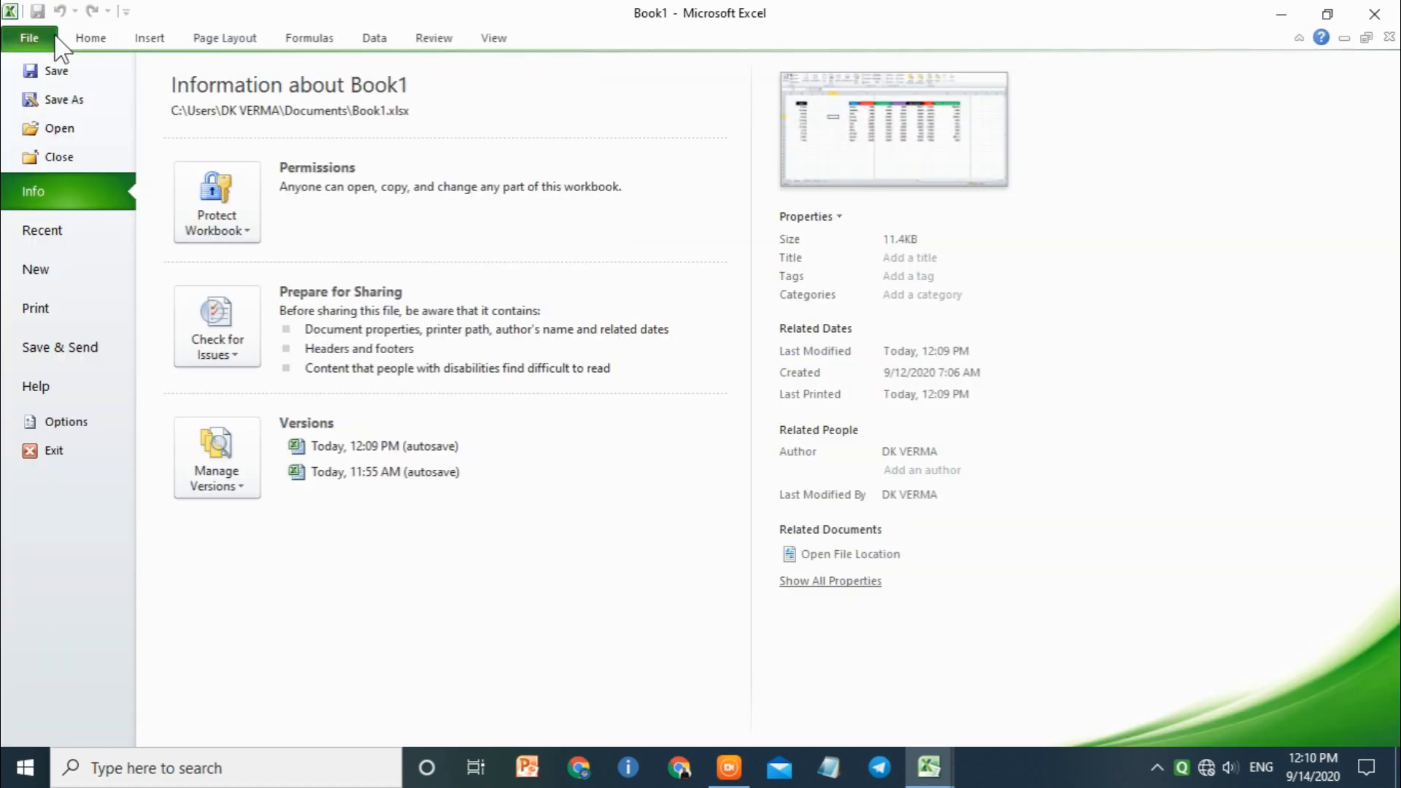
click(73, 301)
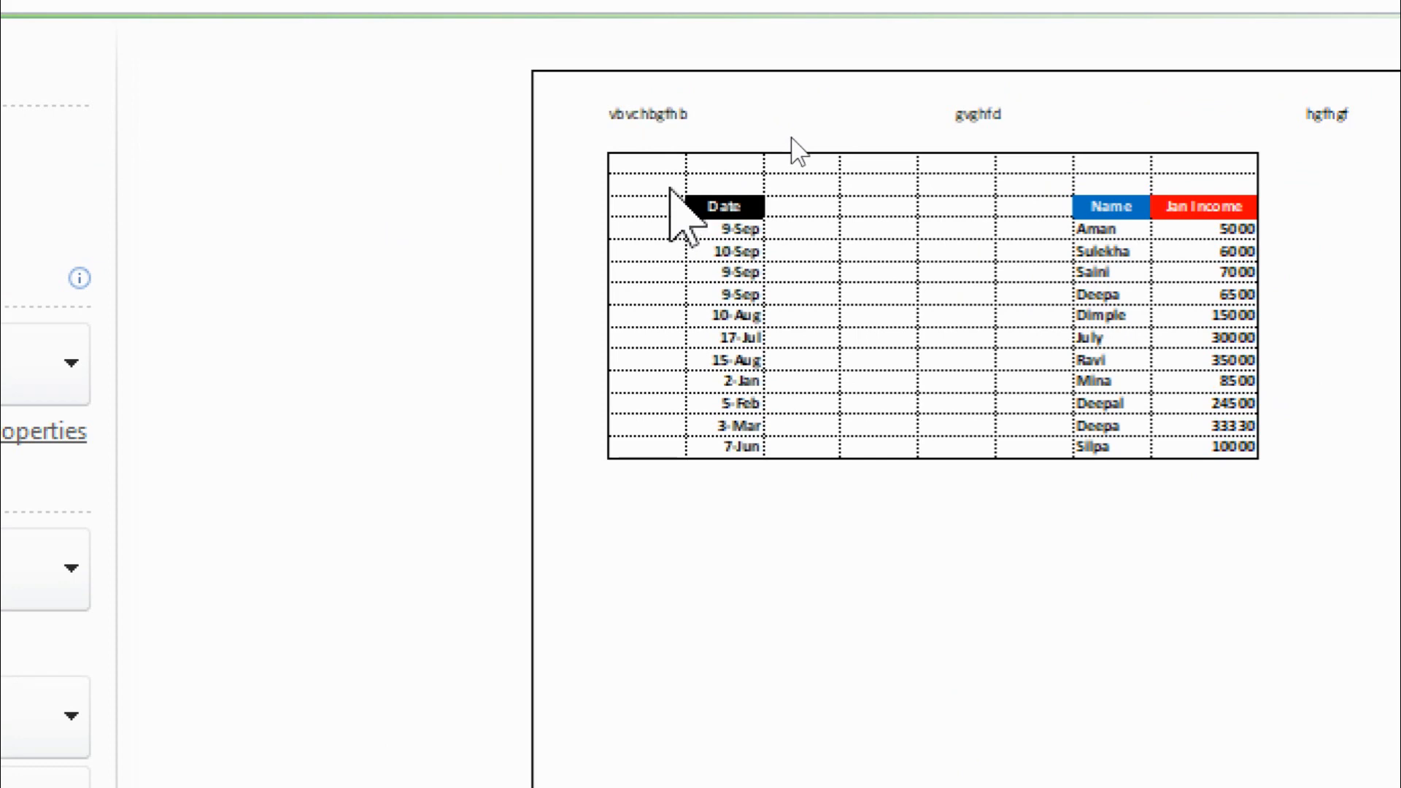
click(32, 40)
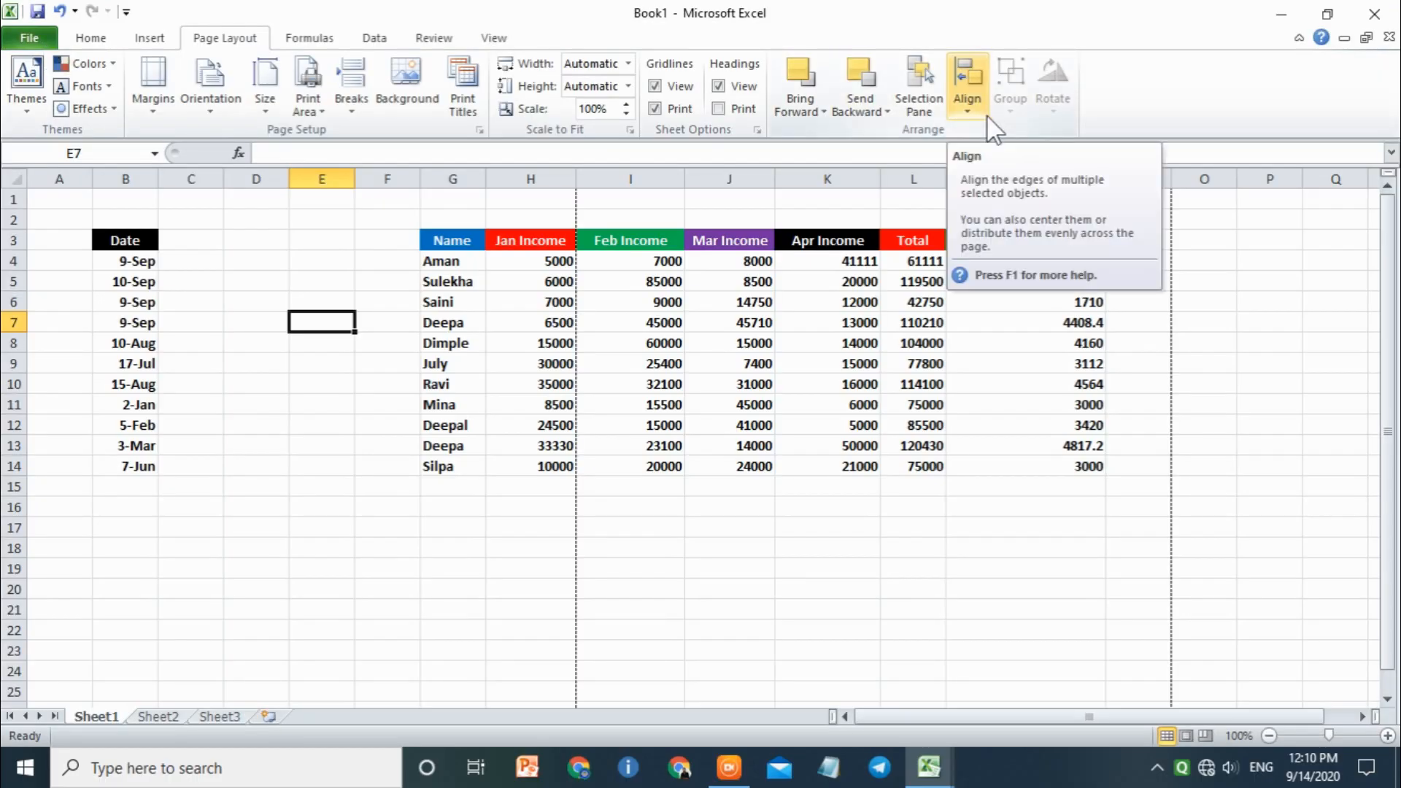
Step: Include the row and column headings in the printout again and open the print preview
click(719, 109)
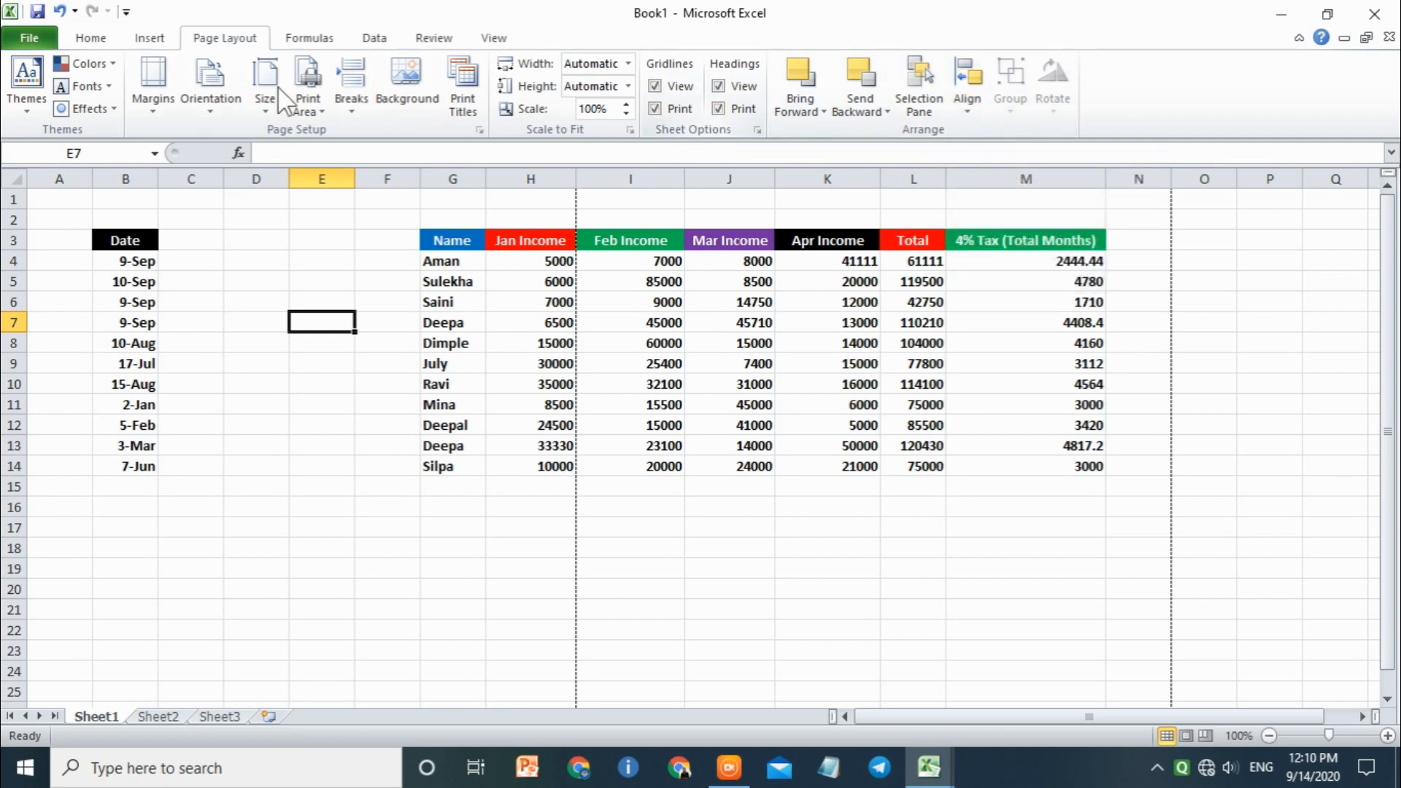
click(37, 35)
click(47, 300)
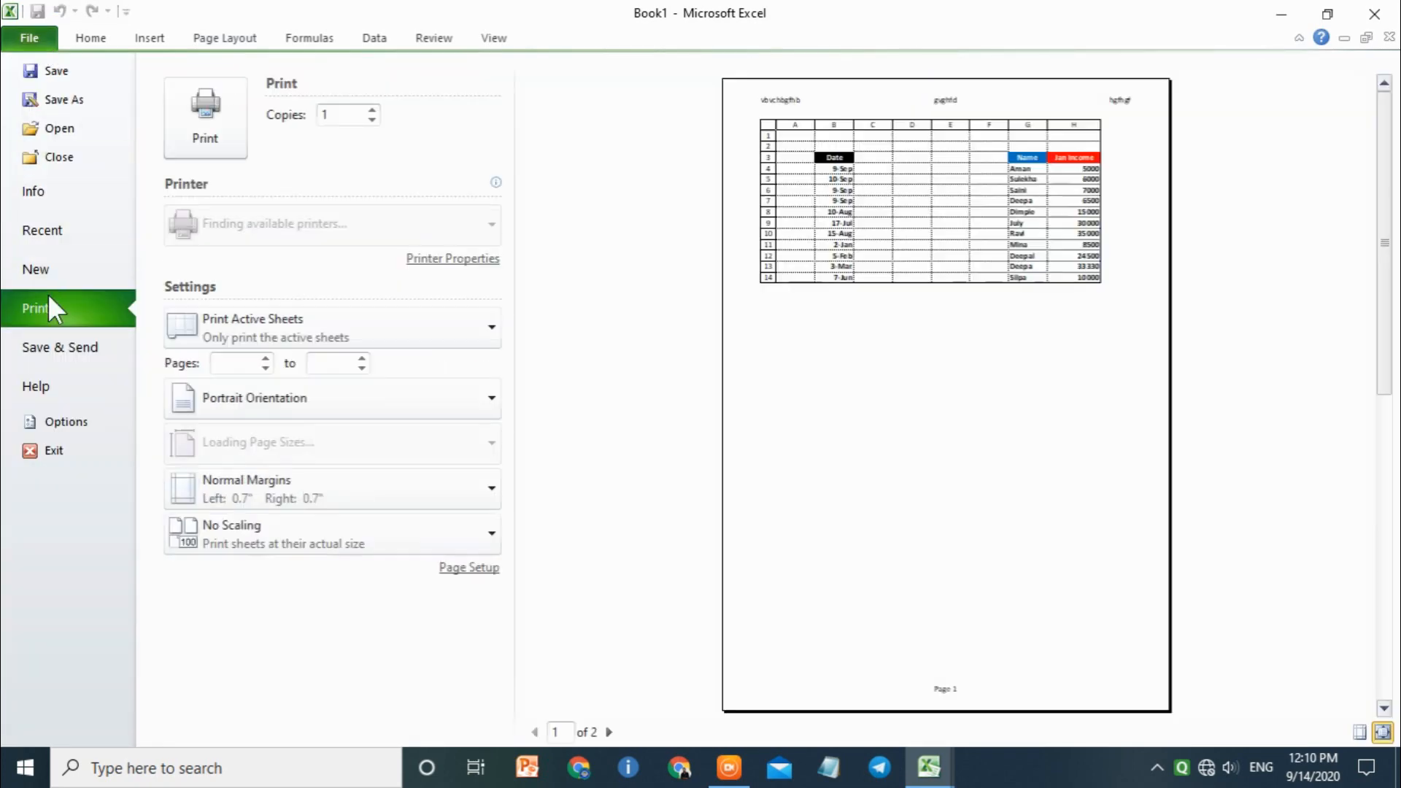